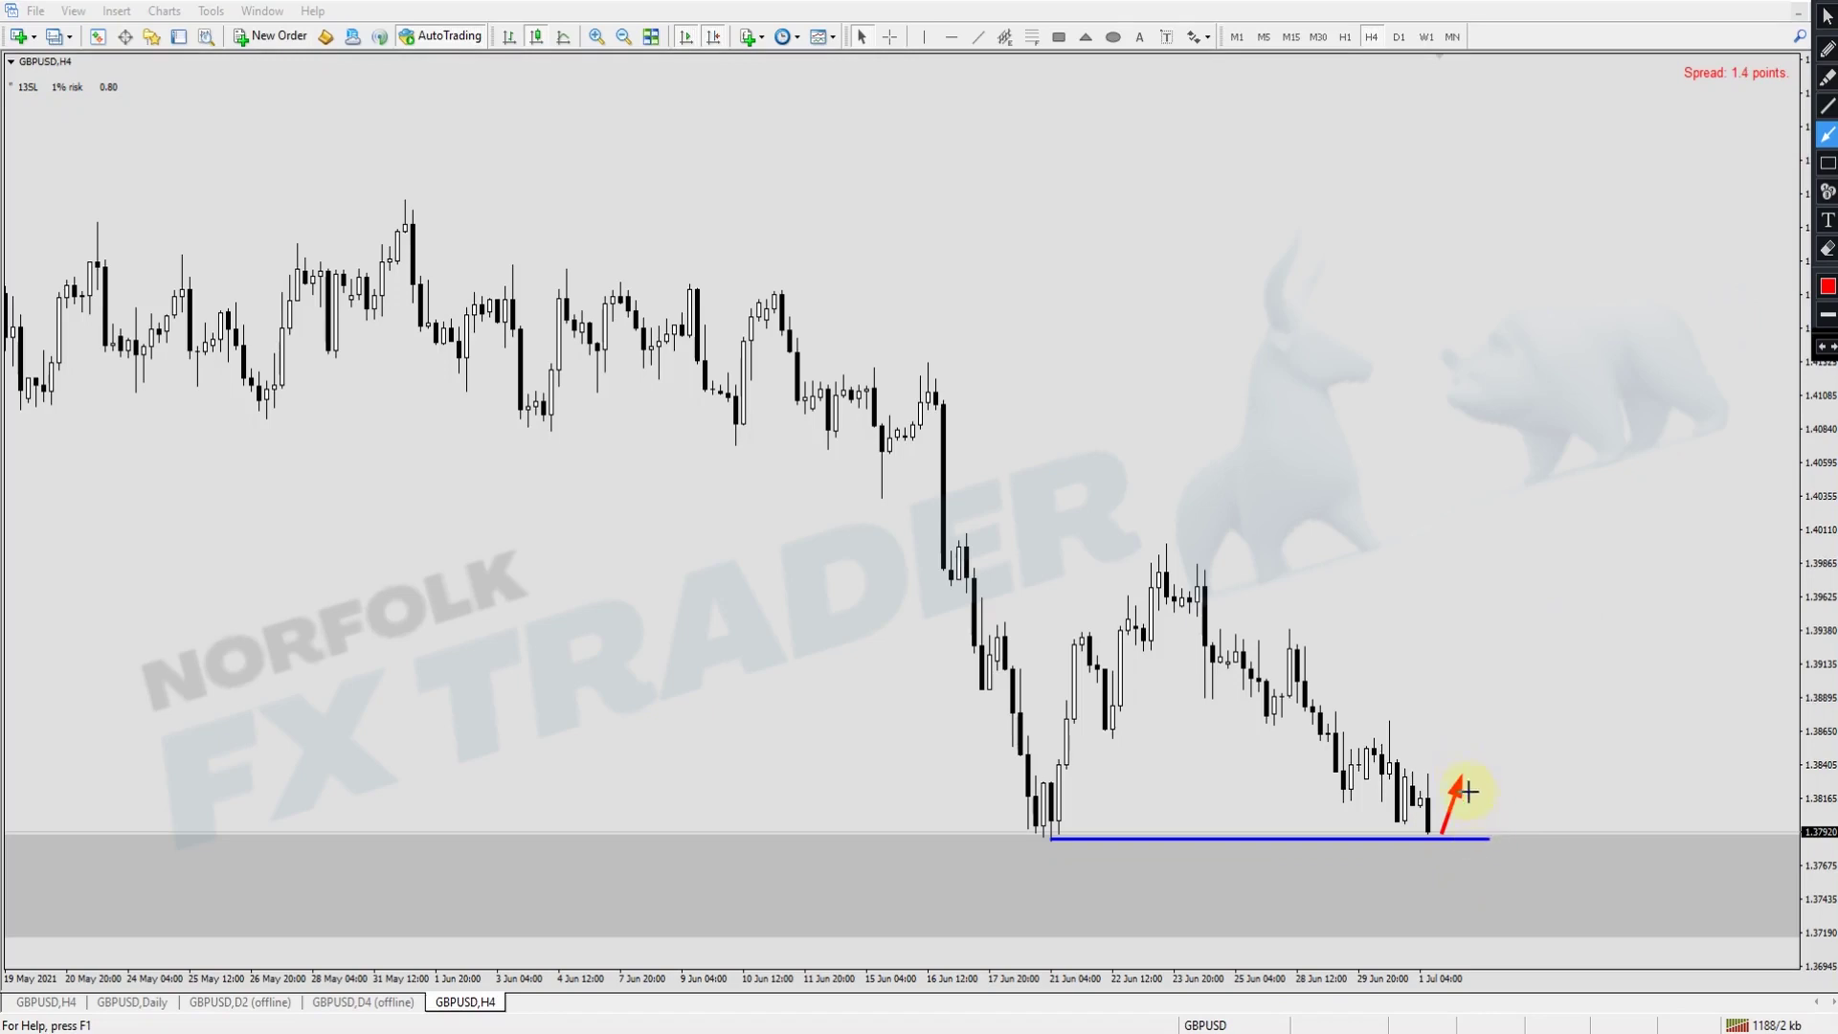
- Draw red arrows dipping into the grey zone and rallying, box the area beside them, and add a red stroke
drag(1462, 778, 1499, 886)
mouse_move(1511, 888)
mouse_down()
mouse_move(1531, 644)
mouse_move(1530, 665)
mouse_up()
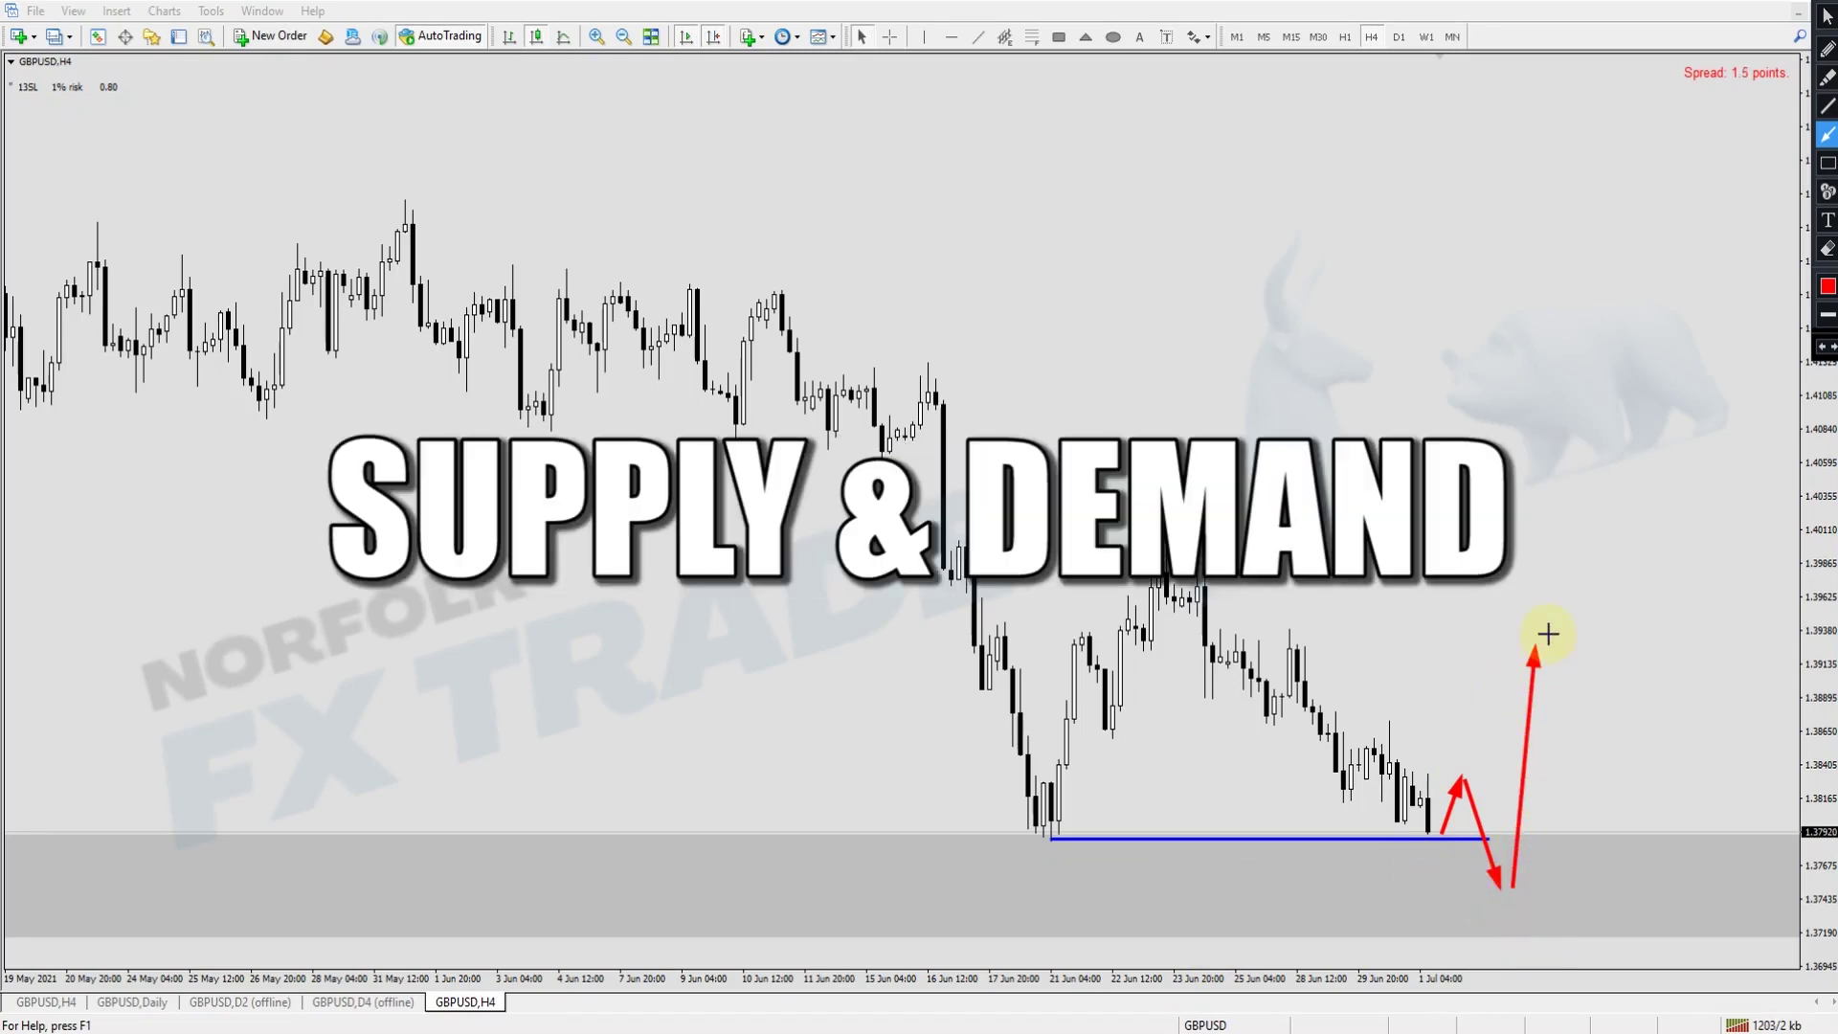
click(1827, 163)
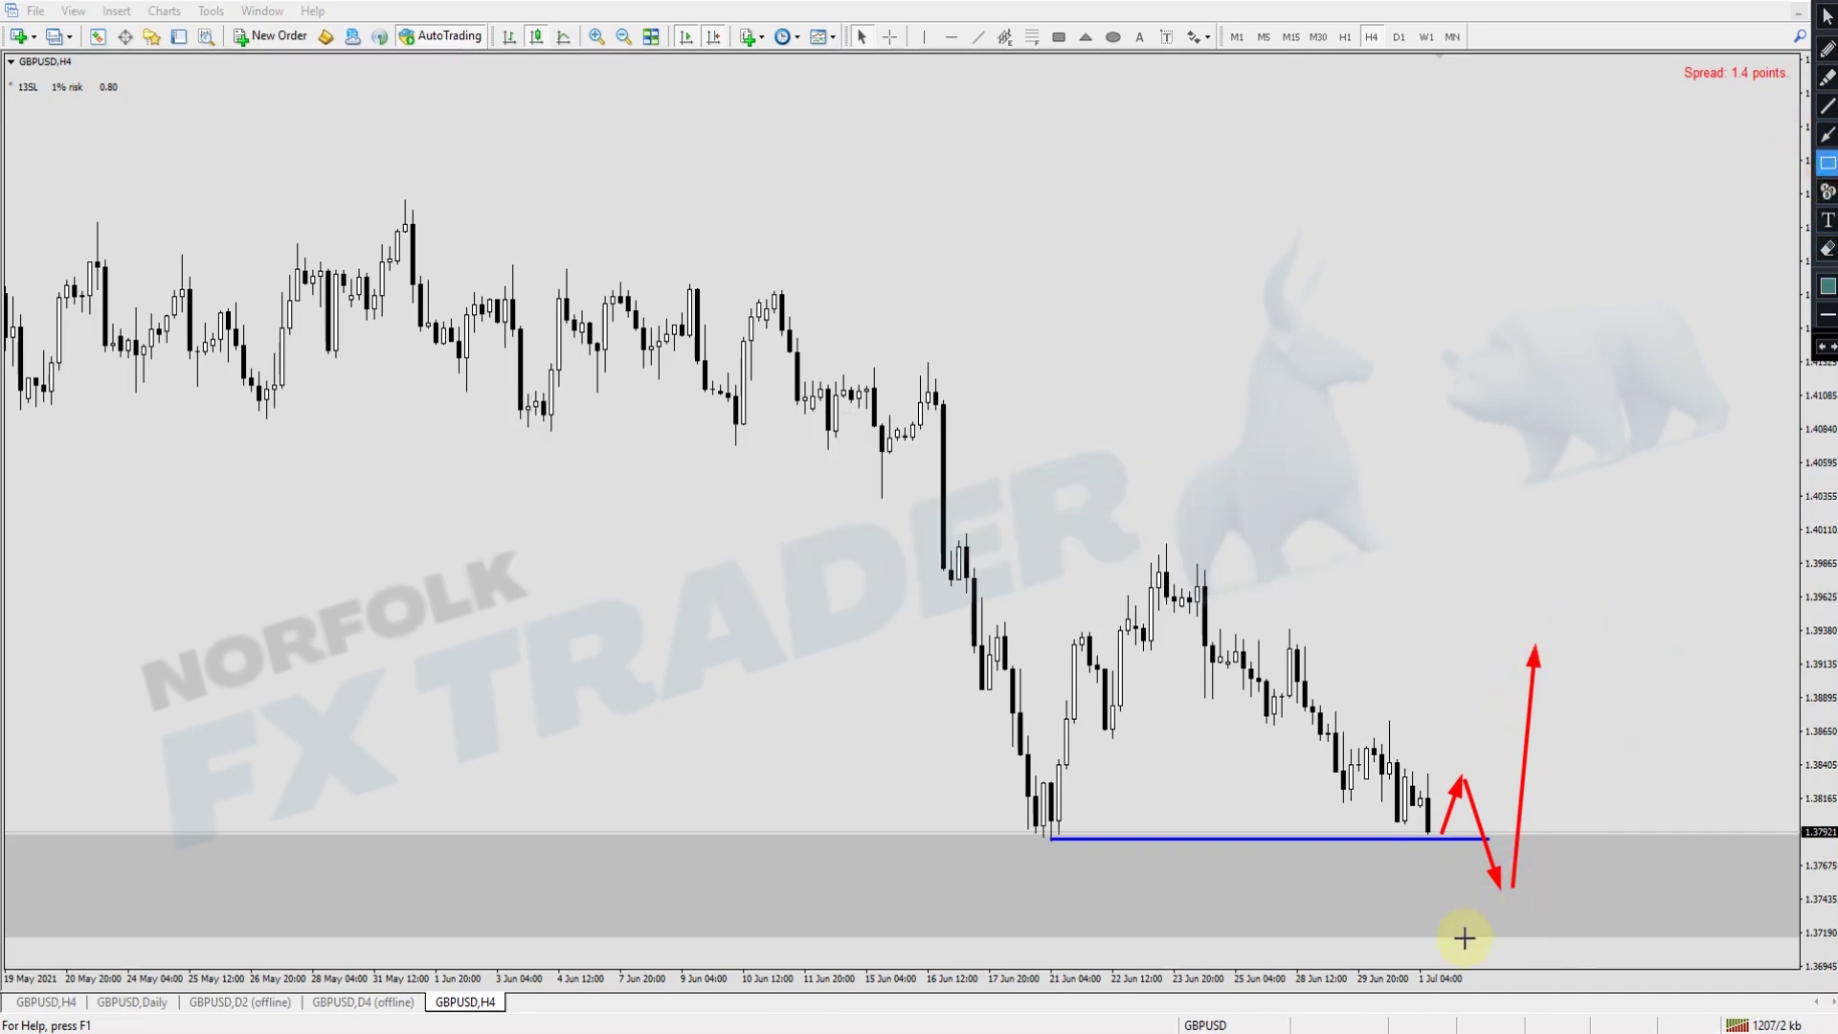
drag(1502, 885, 1694, 827)
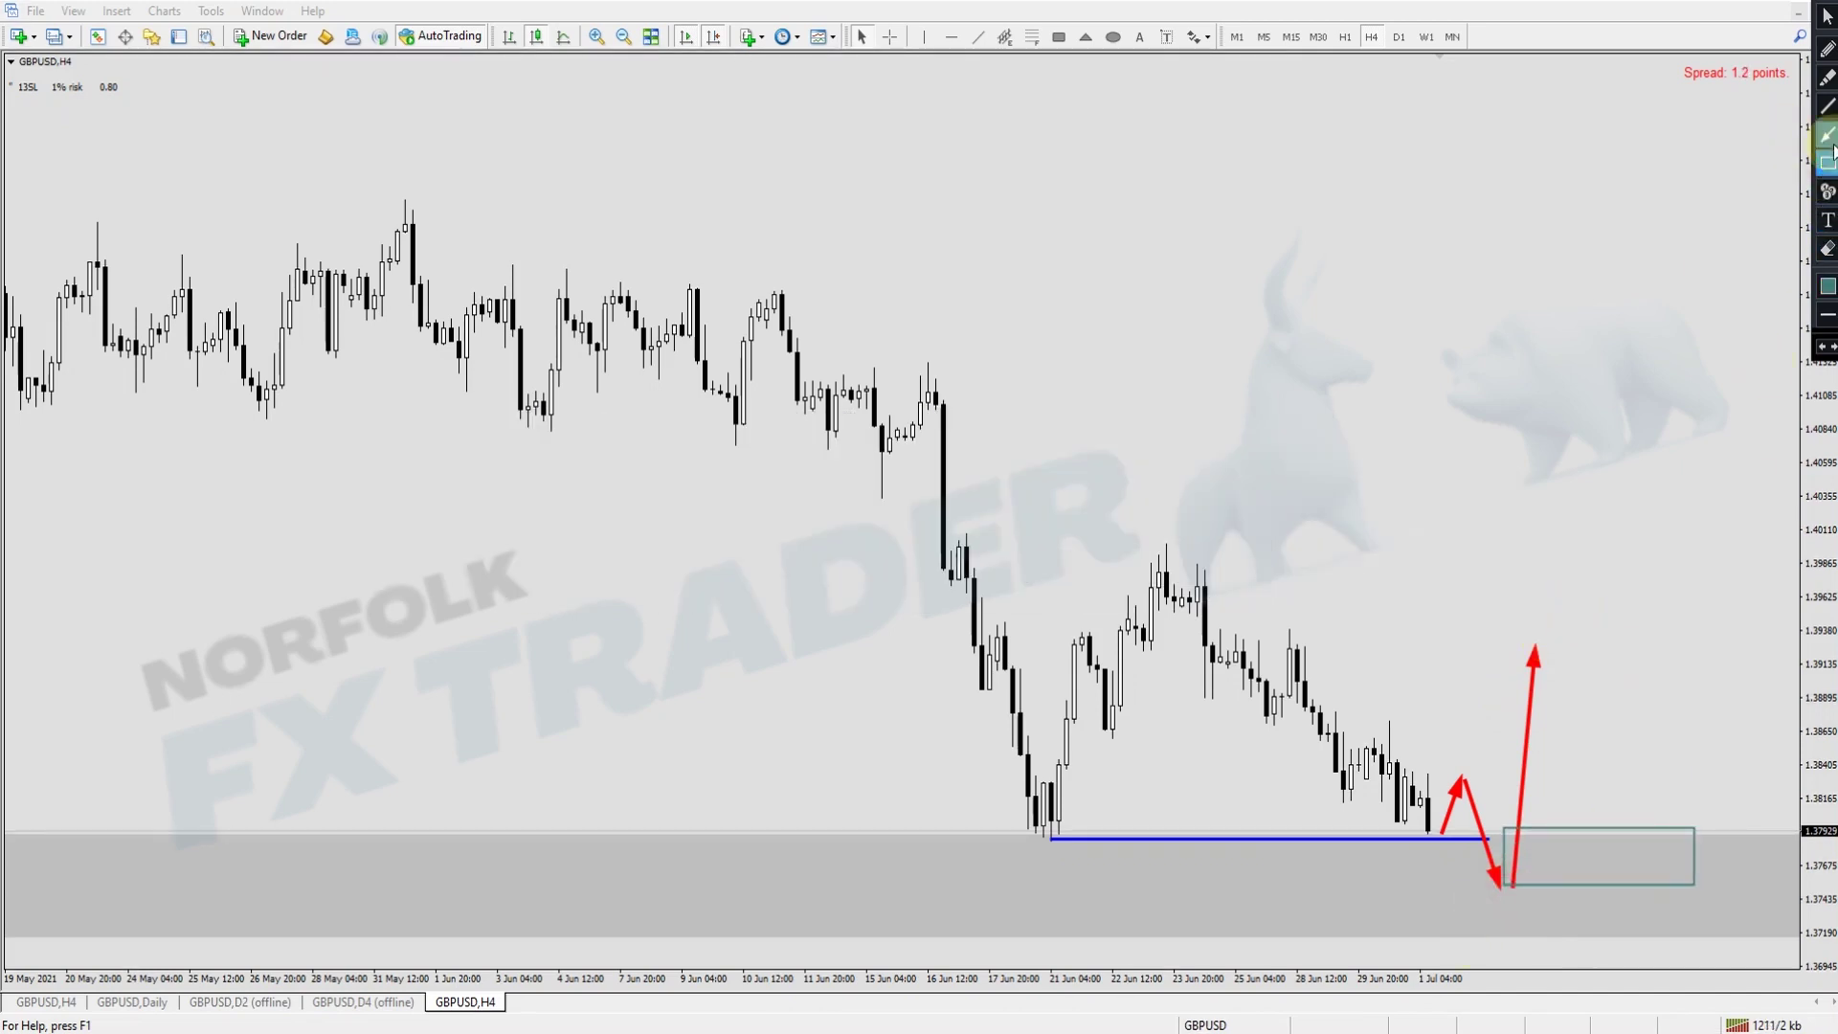
click(1828, 139)
drag(1540, 648, 1639, 829)
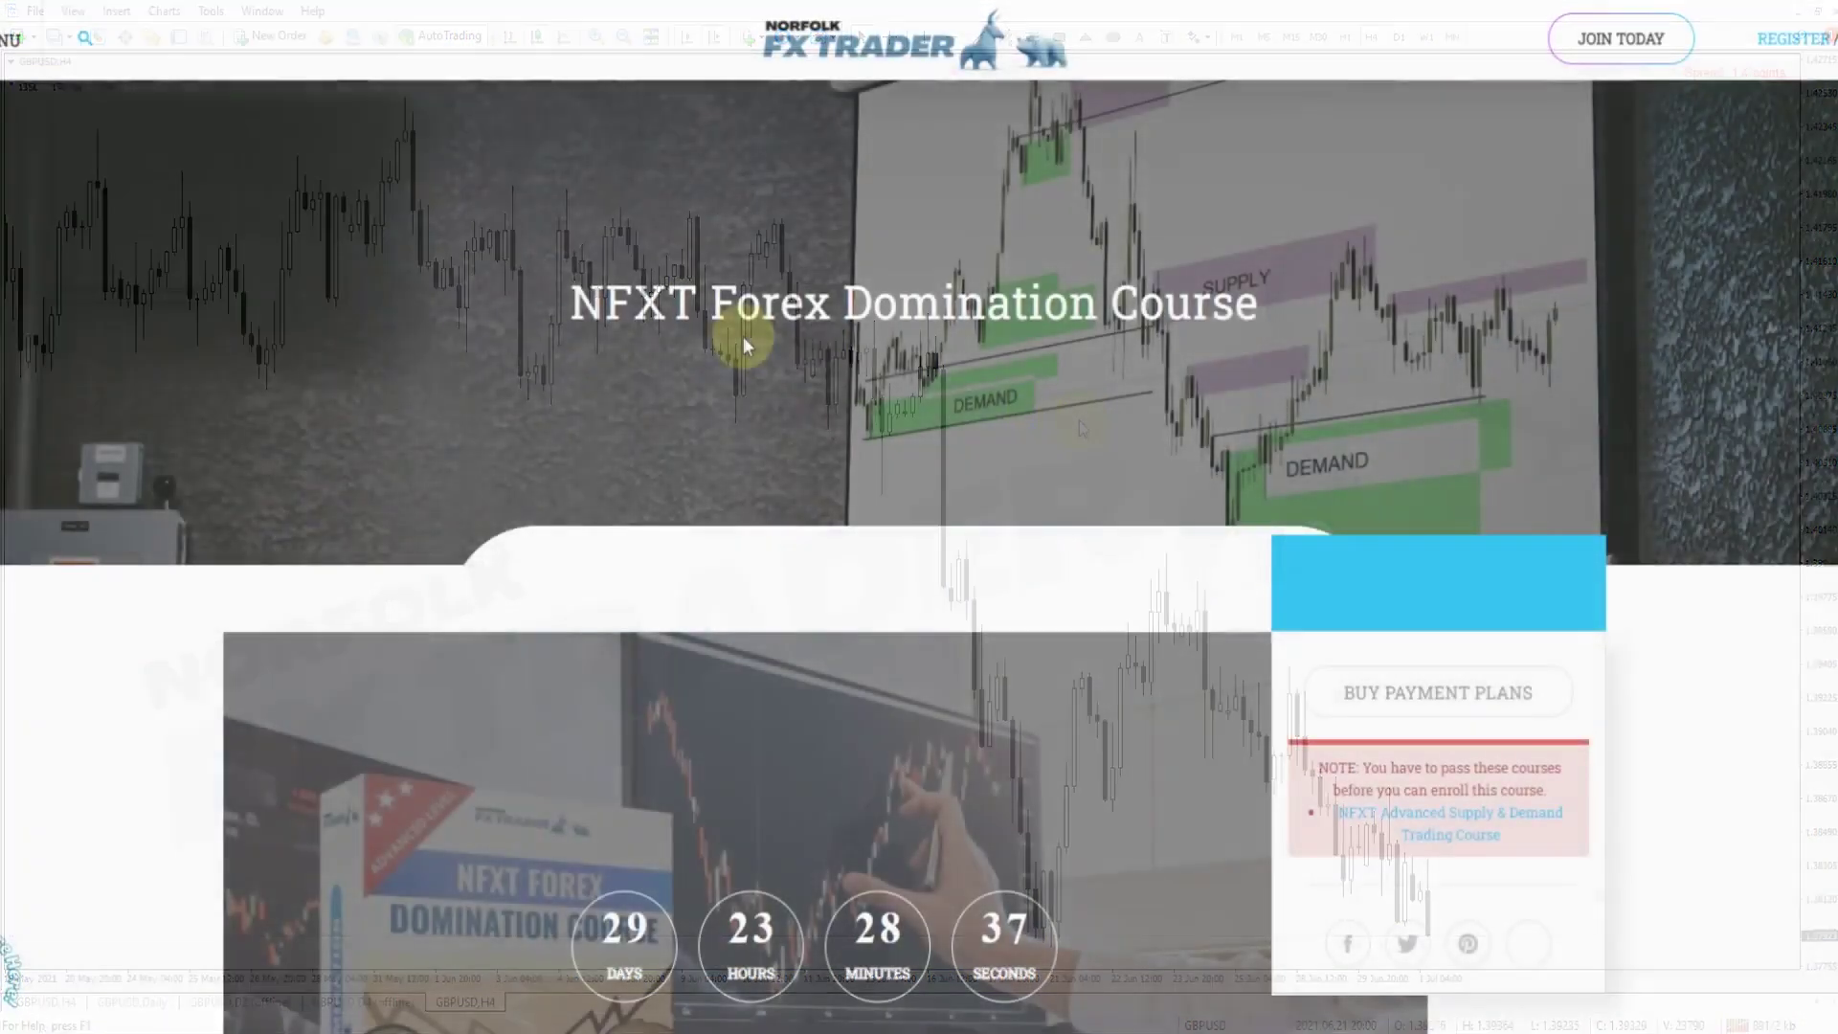
- Scroll down the NFXT Forex Domination Course page past the countdown to the intro heading
scroll(730, 328, down, 5)
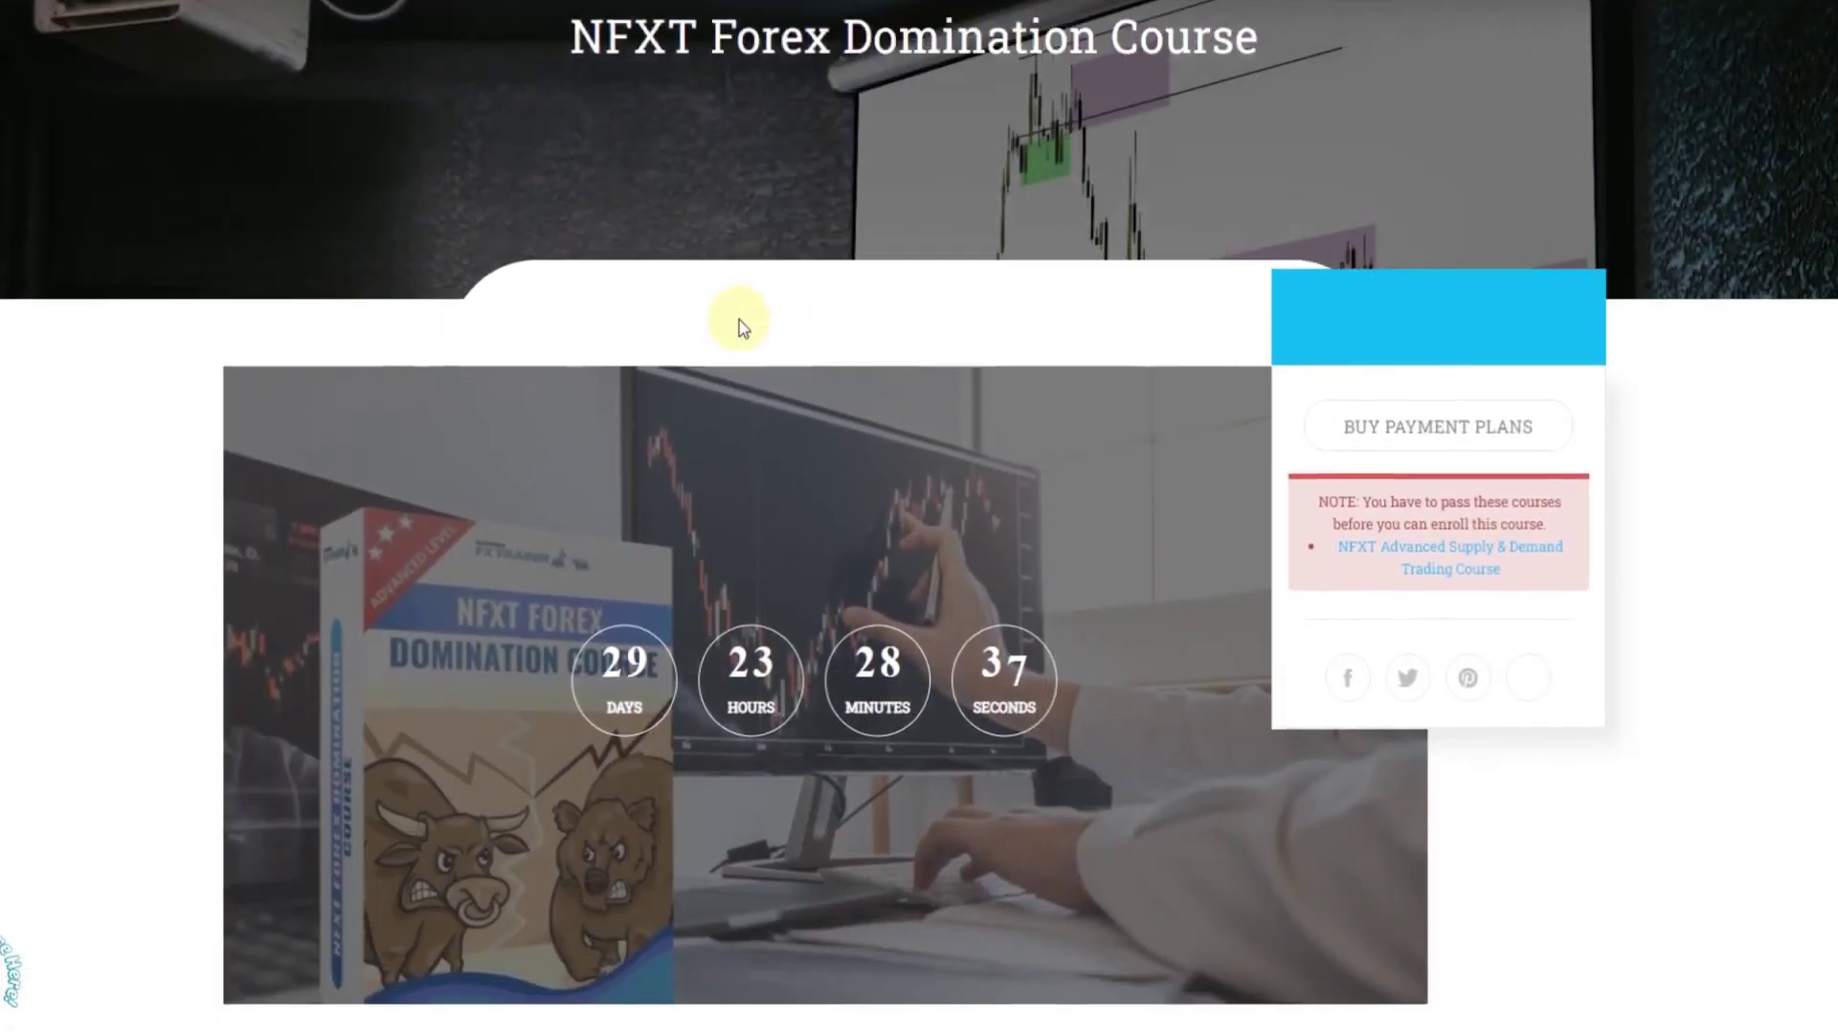
scroll(561, 388, down, 3)
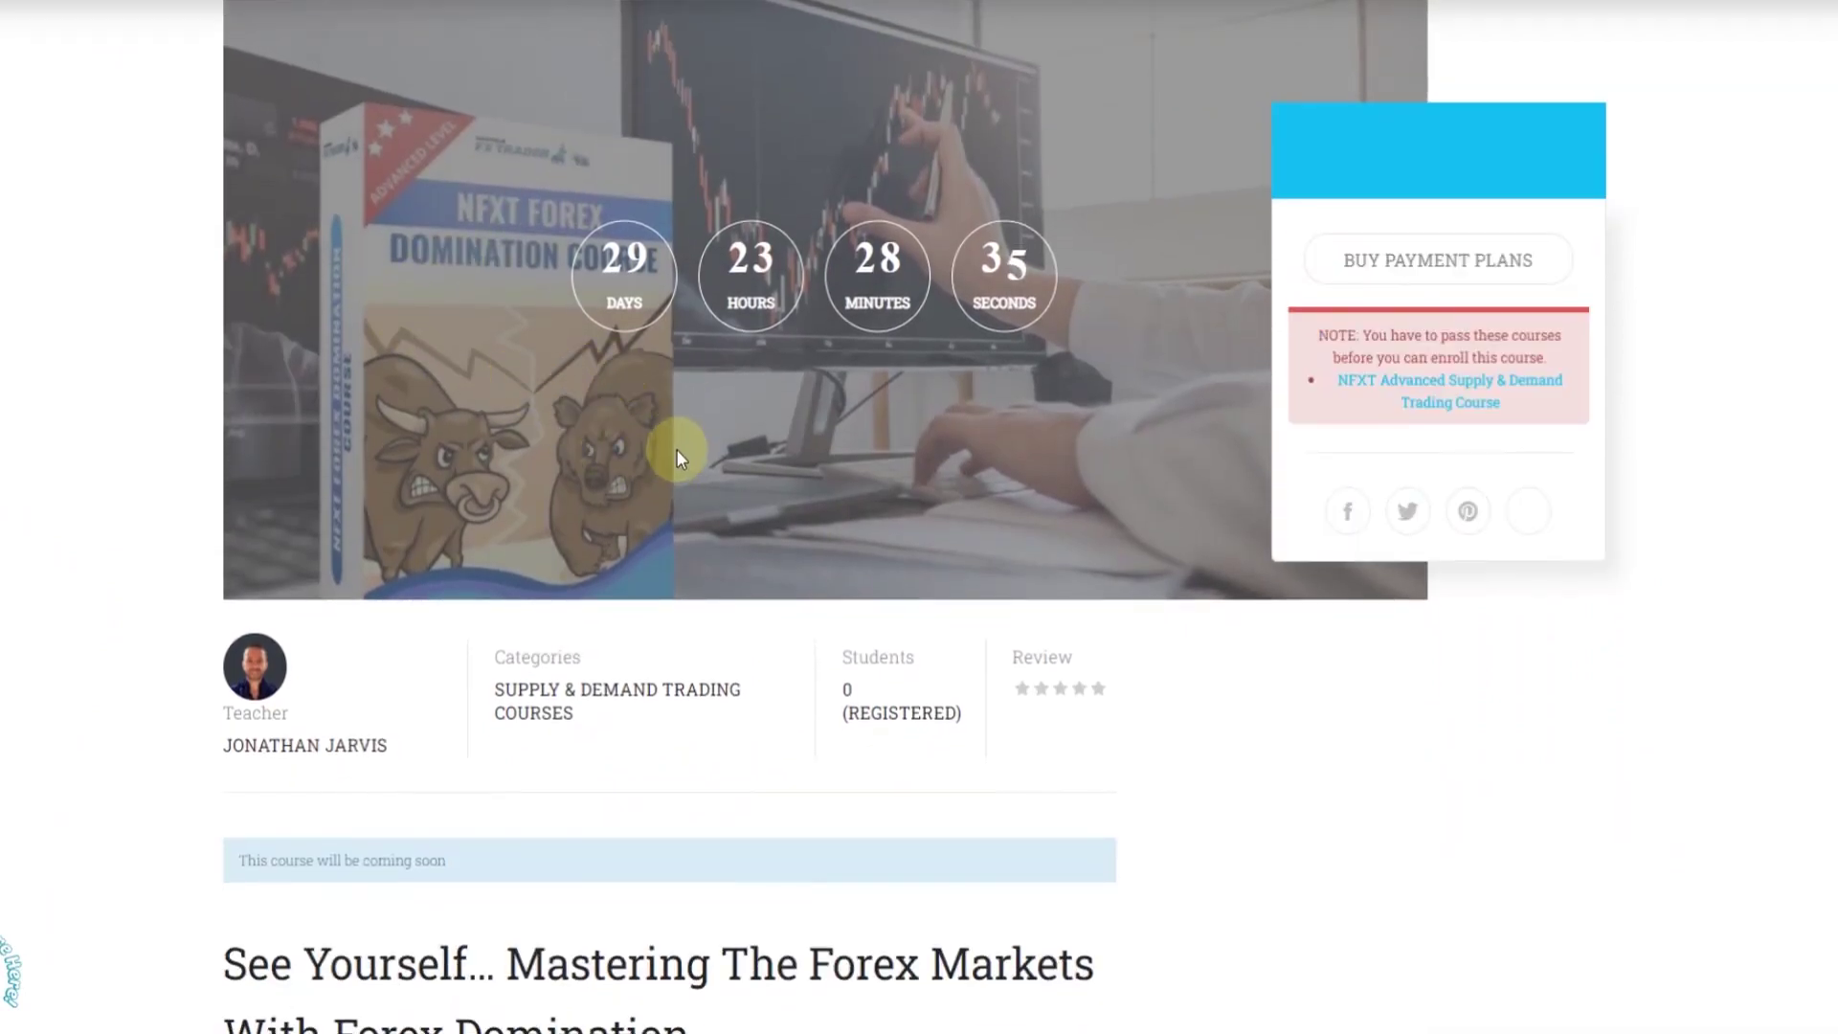
scroll(676, 450, down, 7)
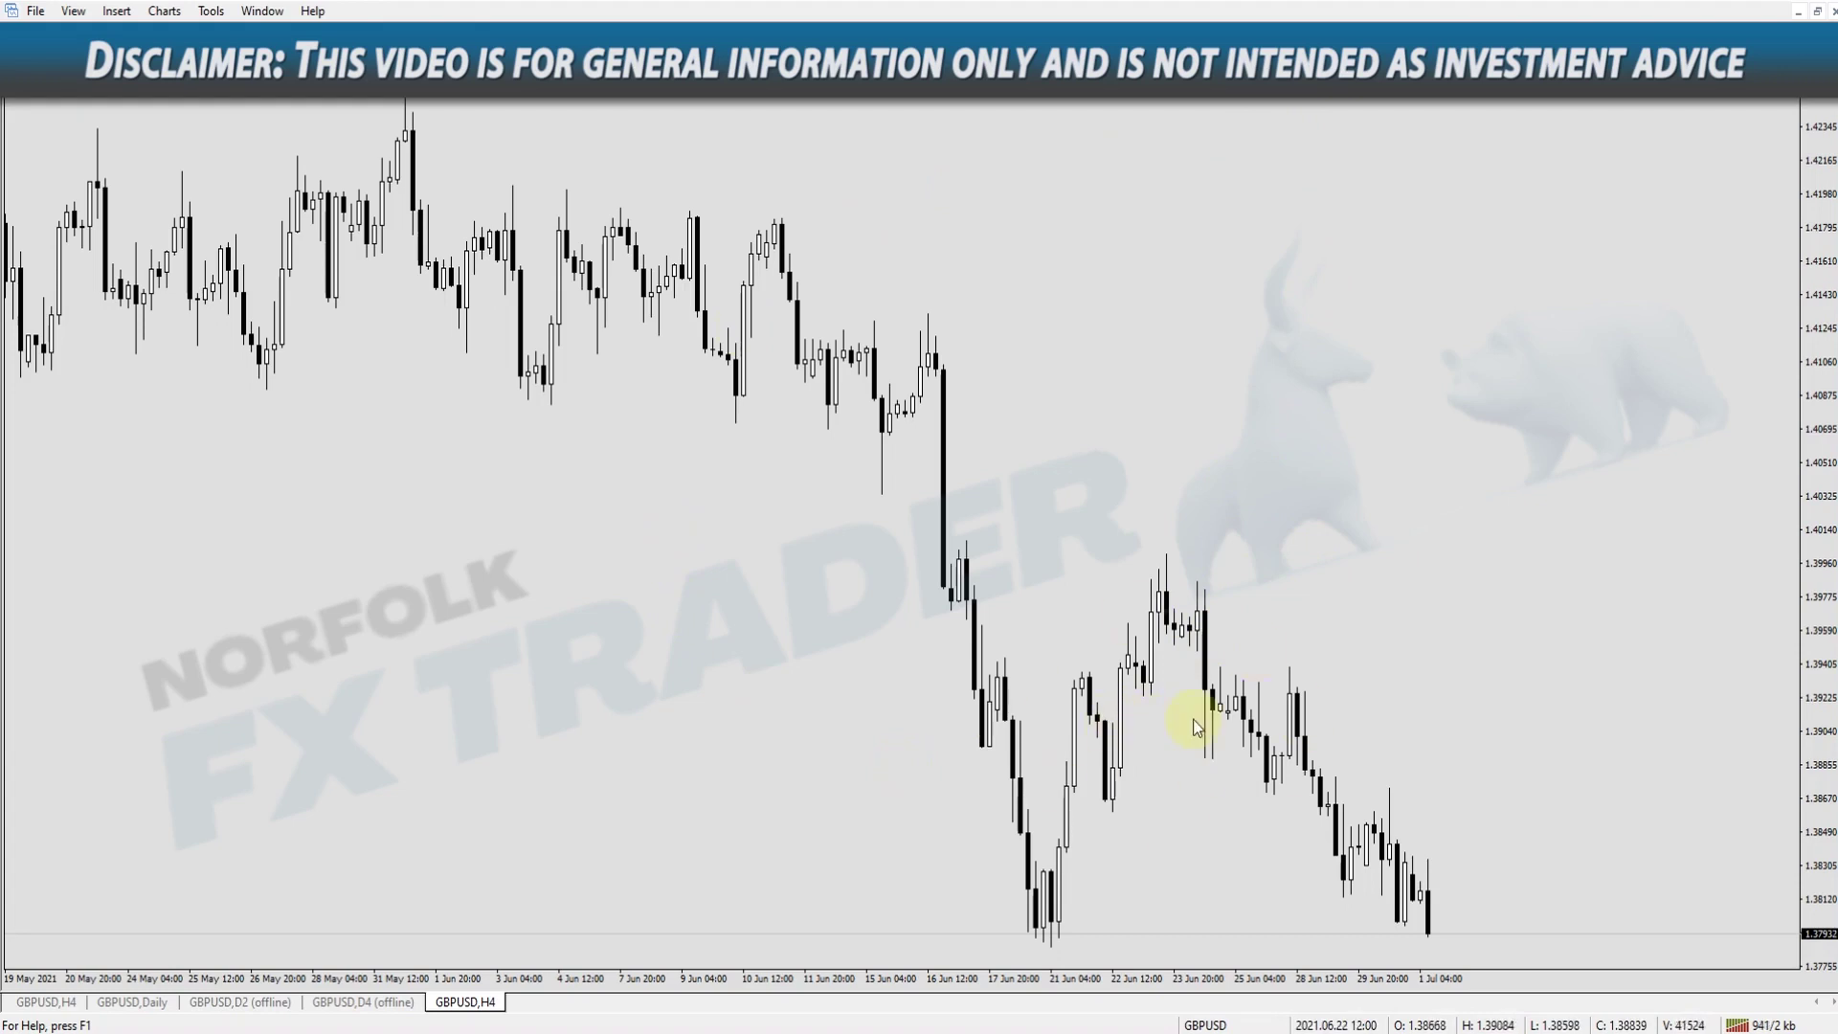
- Highlight the 21 Jun lows and the latest lows near 1 Jul
click(1828, 27)
click(1828, 49)
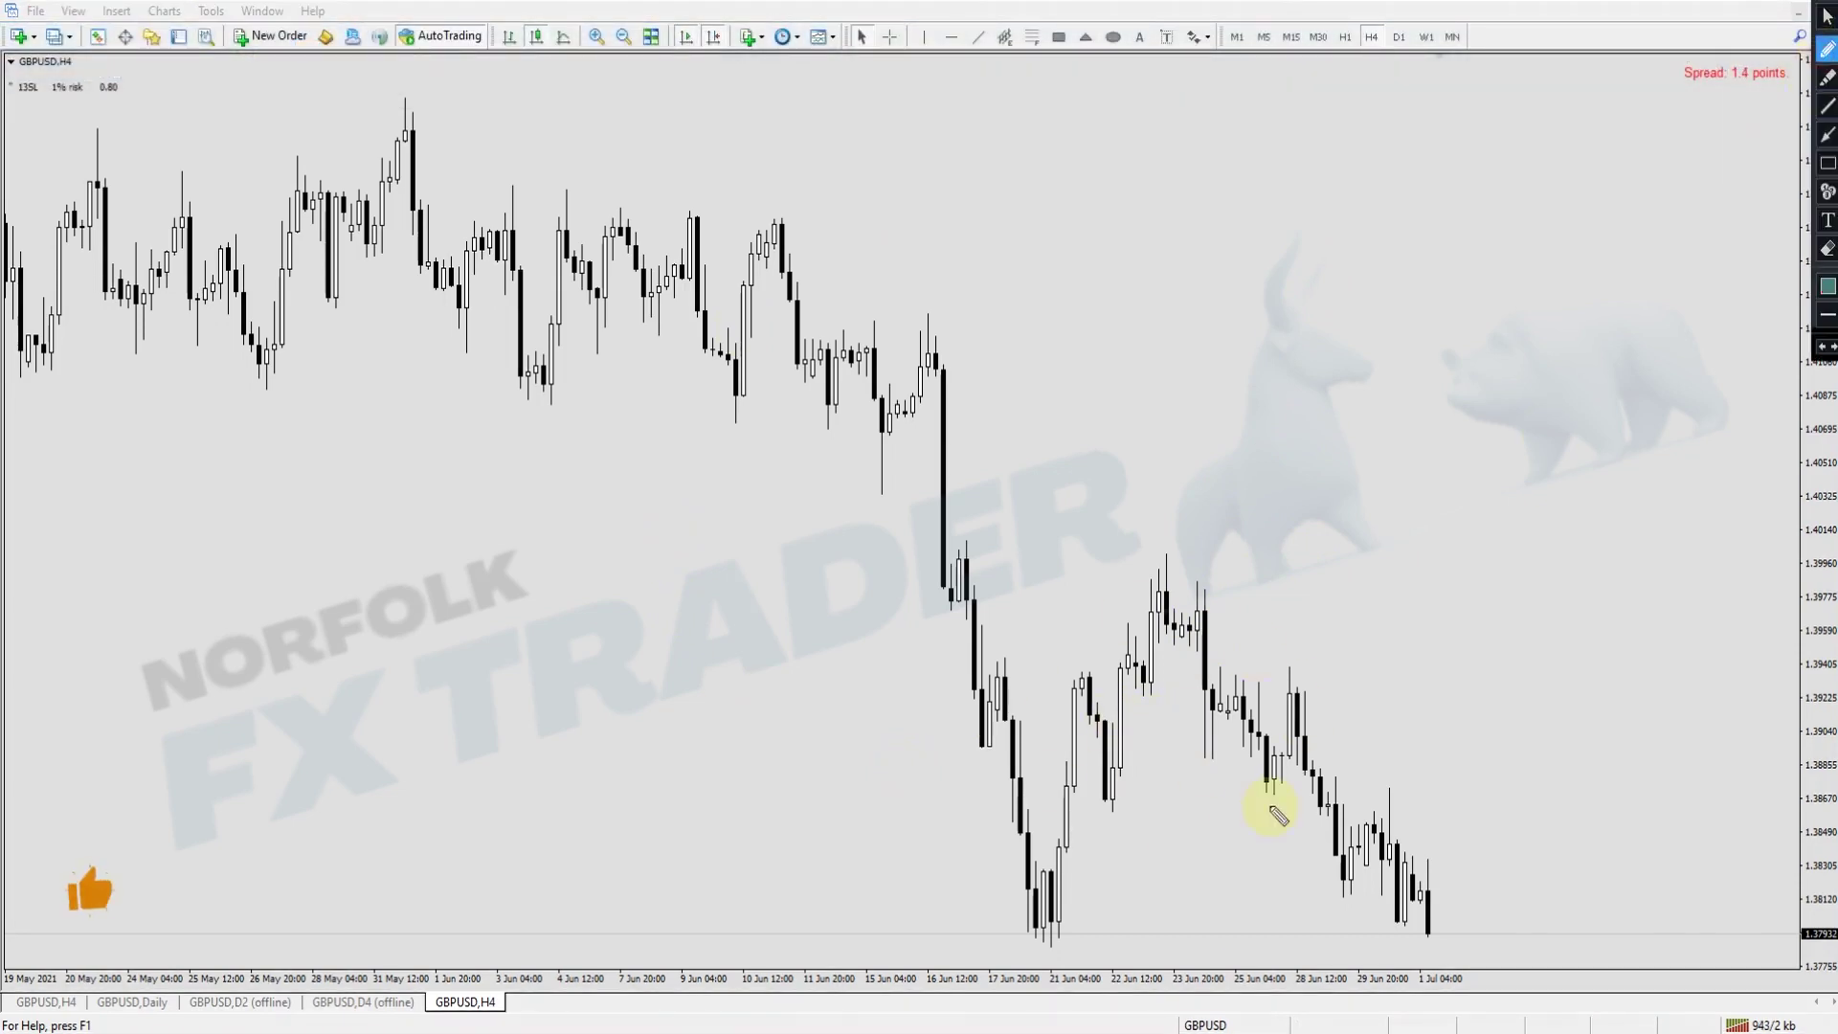
drag(1094, 949, 1035, 948)
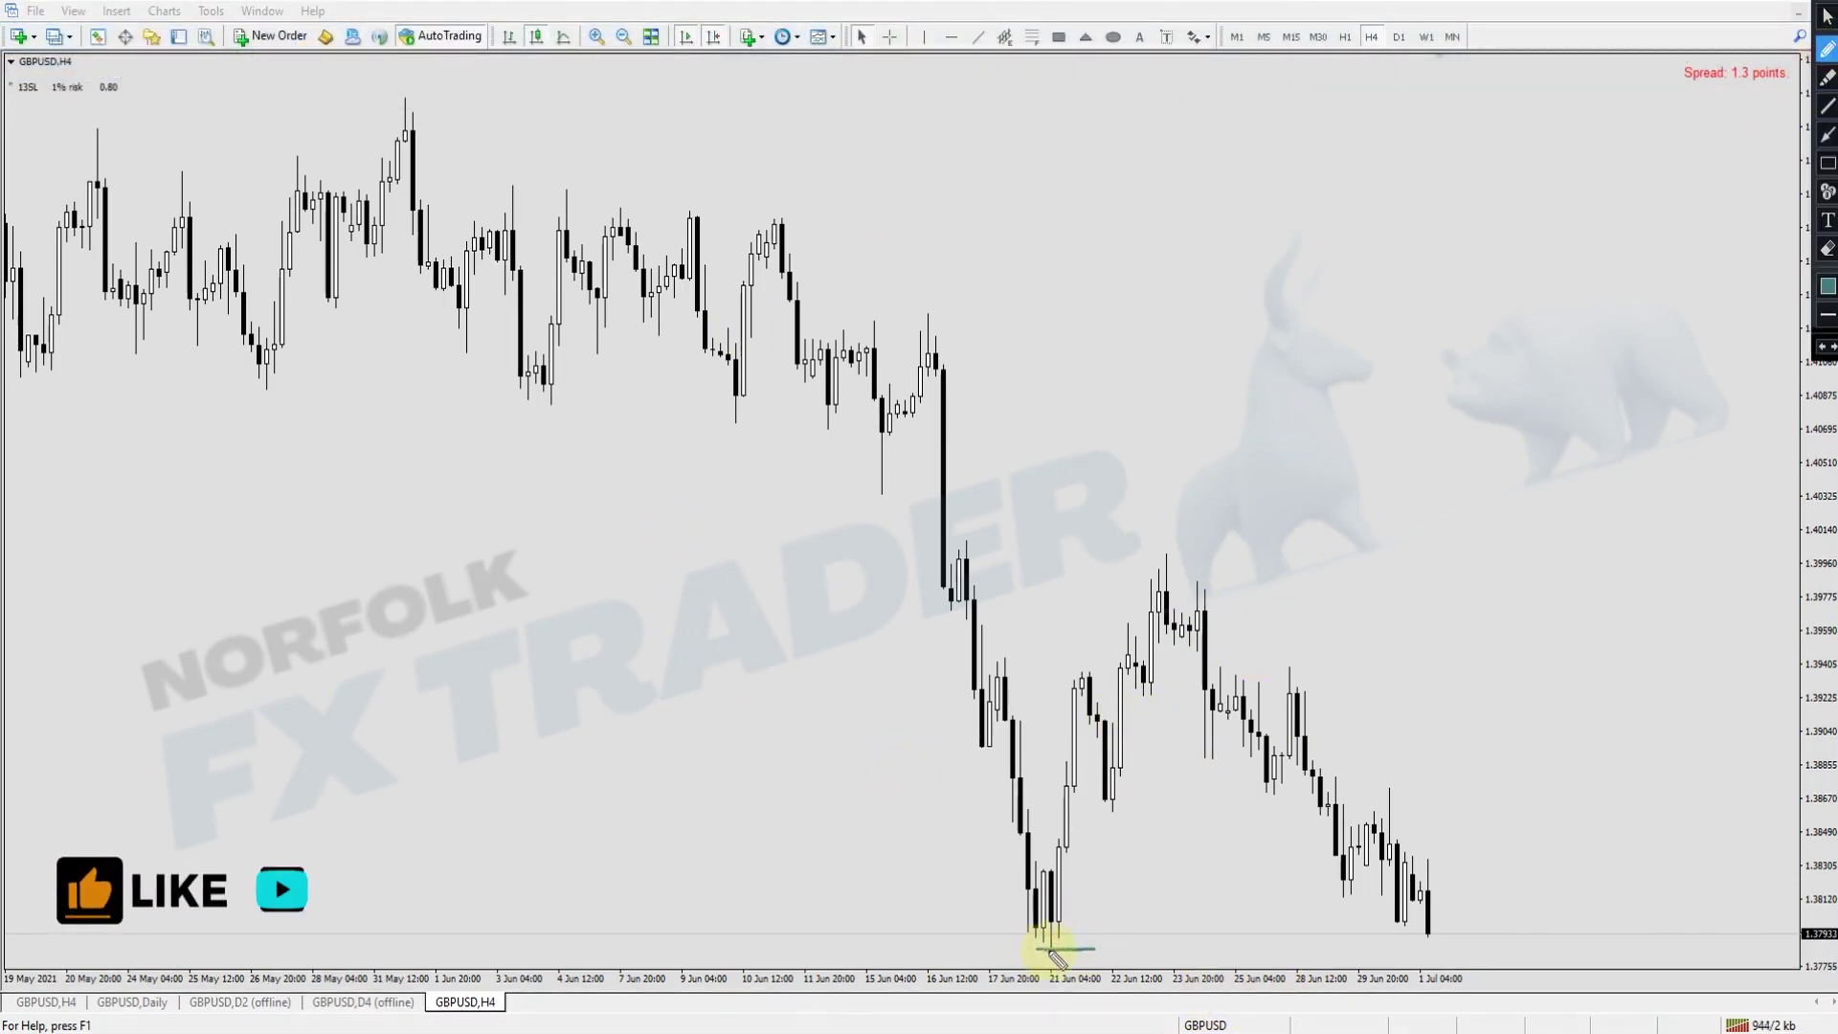
drag(1415, 936, 1475, 937)
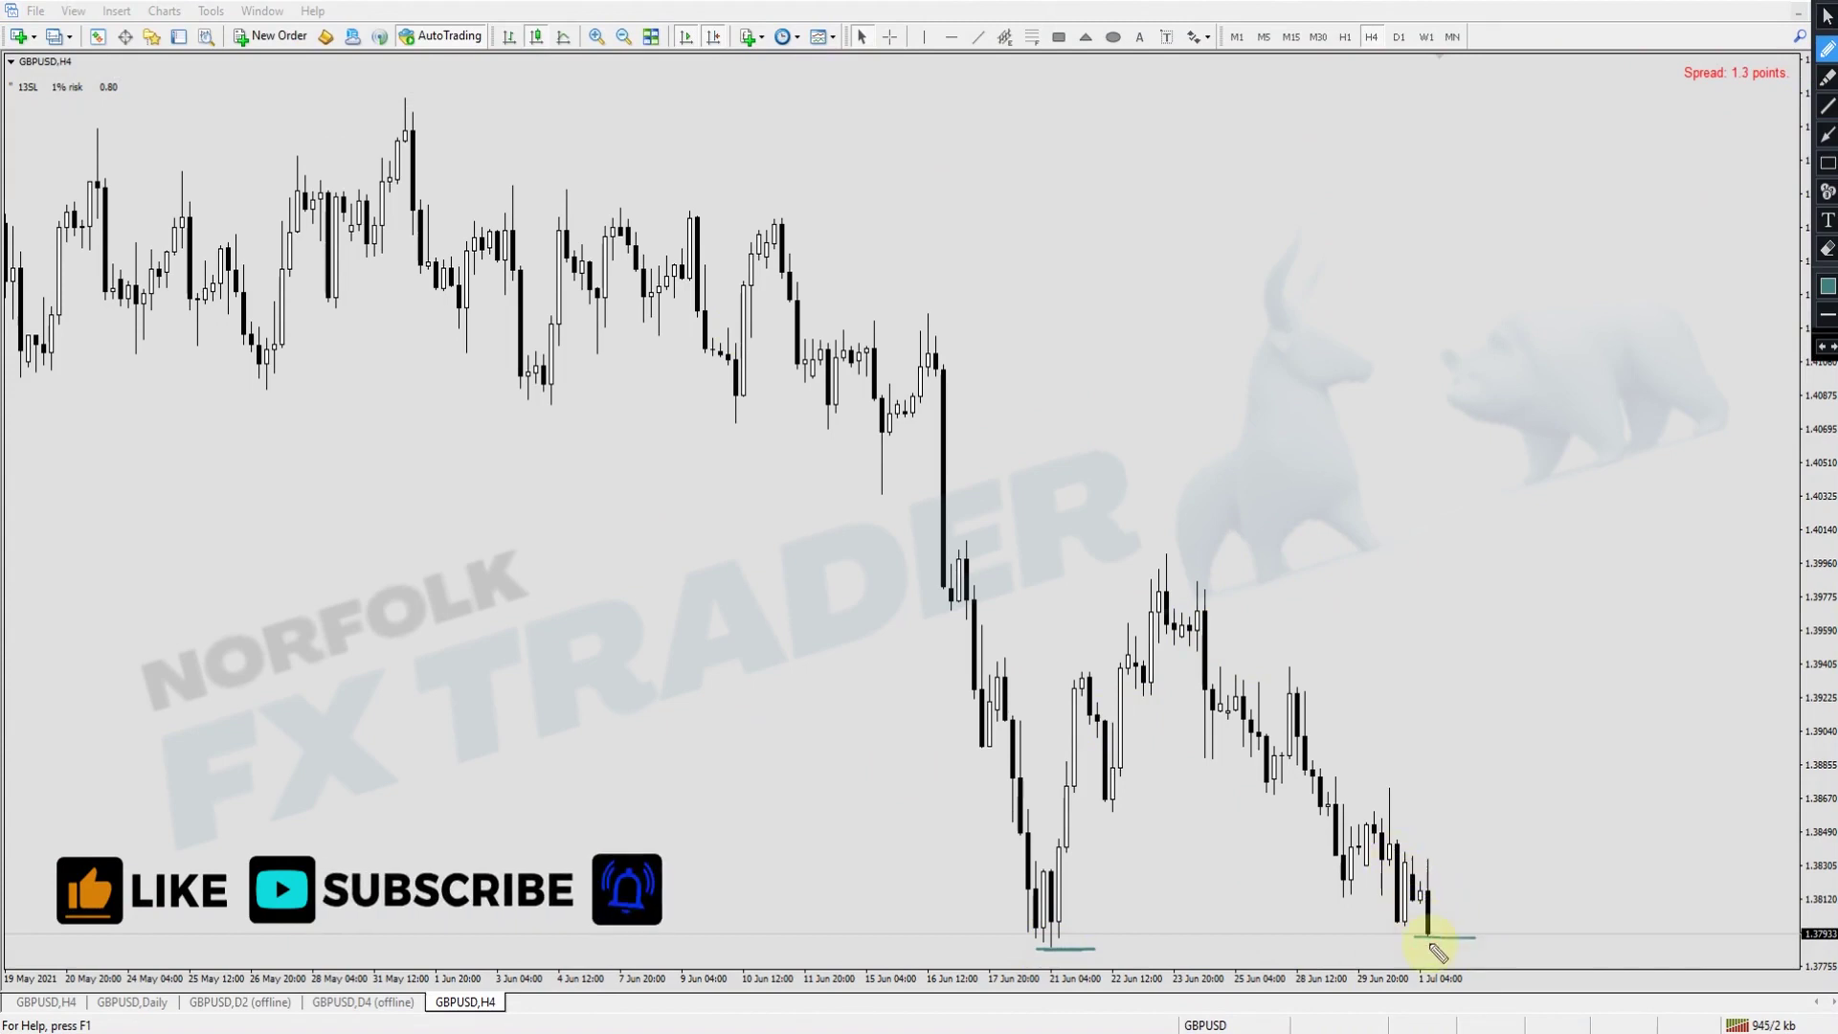
- Draw a blue level line from the 21 Jun low, mark the last candle red, then erase everything
click(1827, 105)
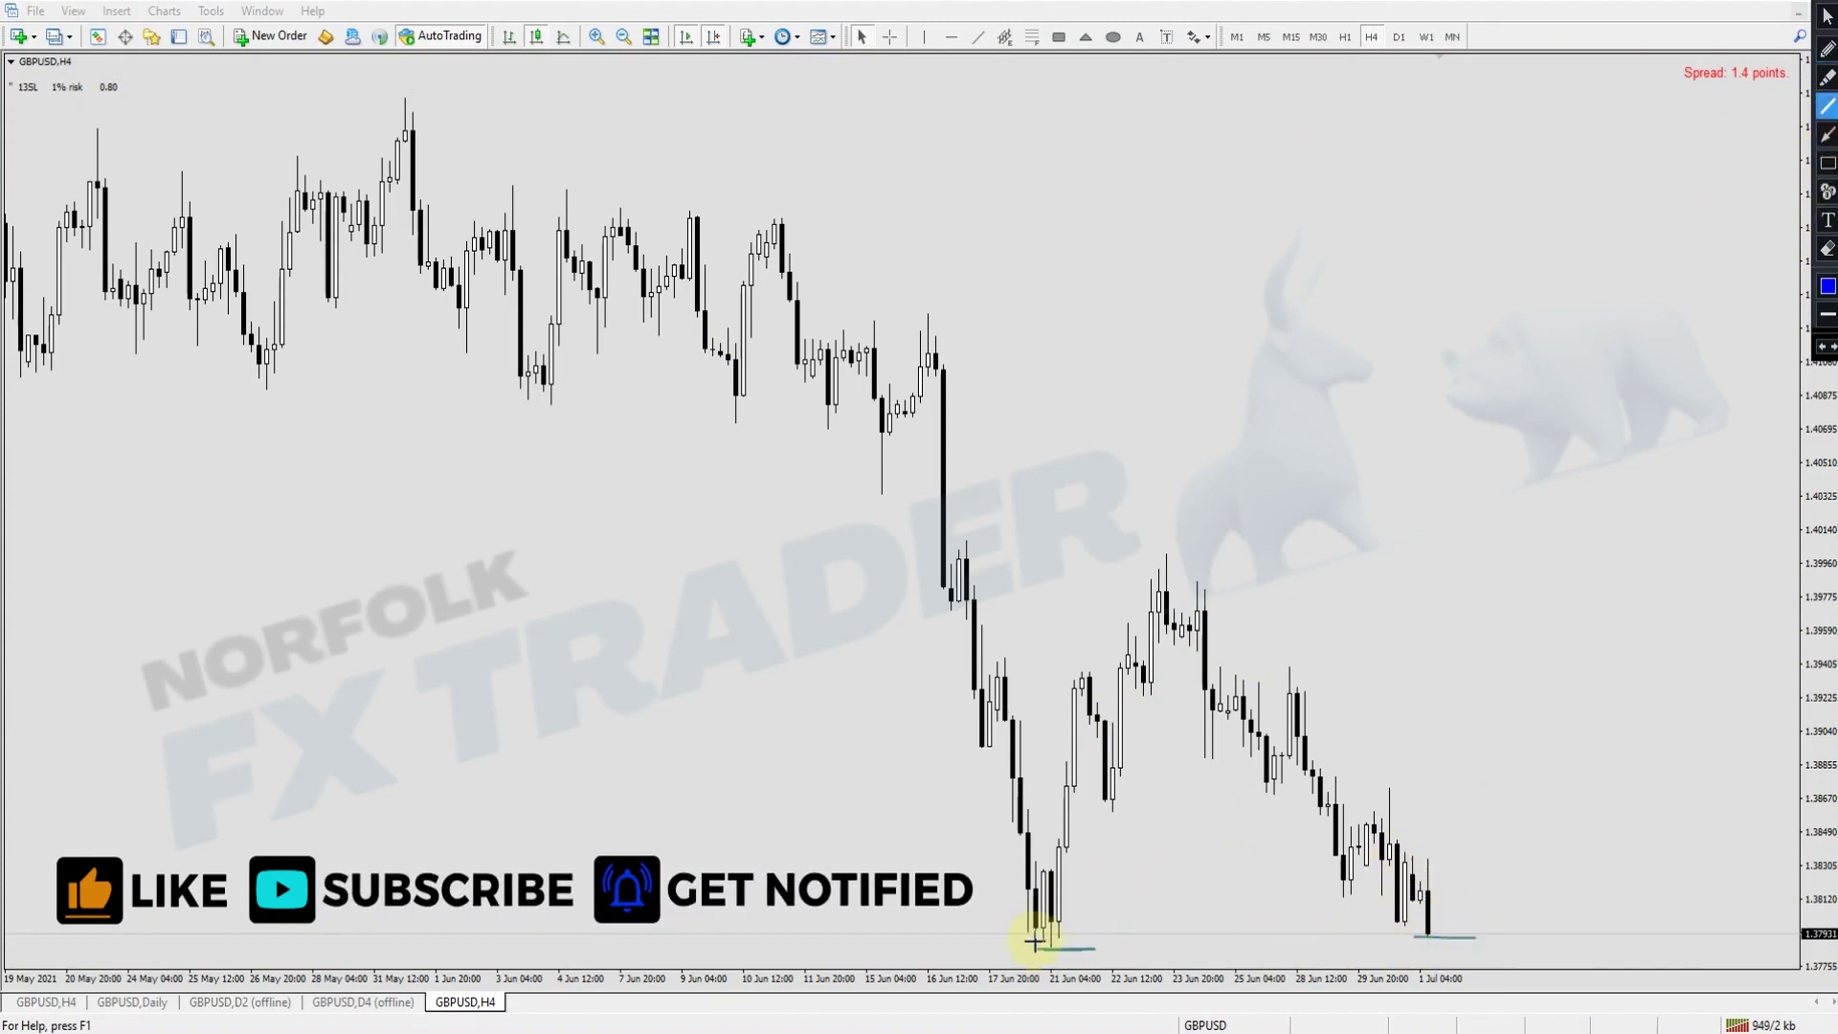
drag(1053, 948, 1531, 949)
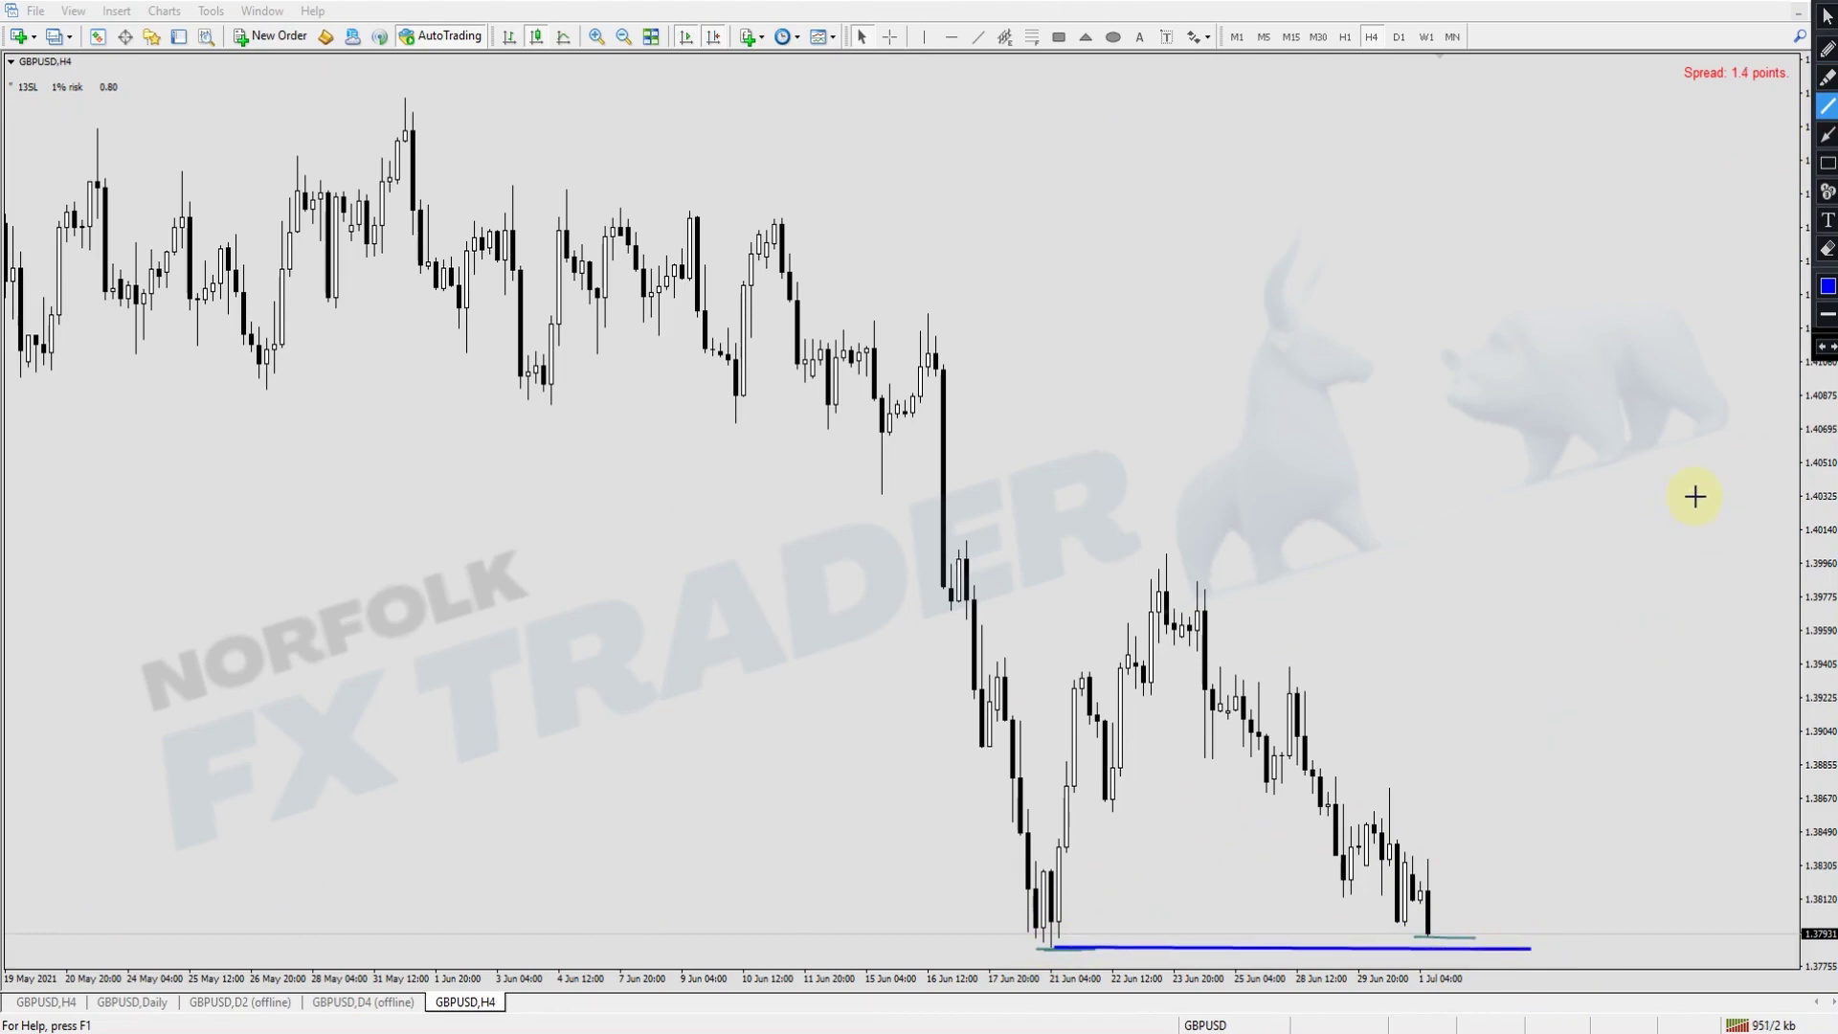
click(1827, 134)
drag(1432, 920, 1438, 947)
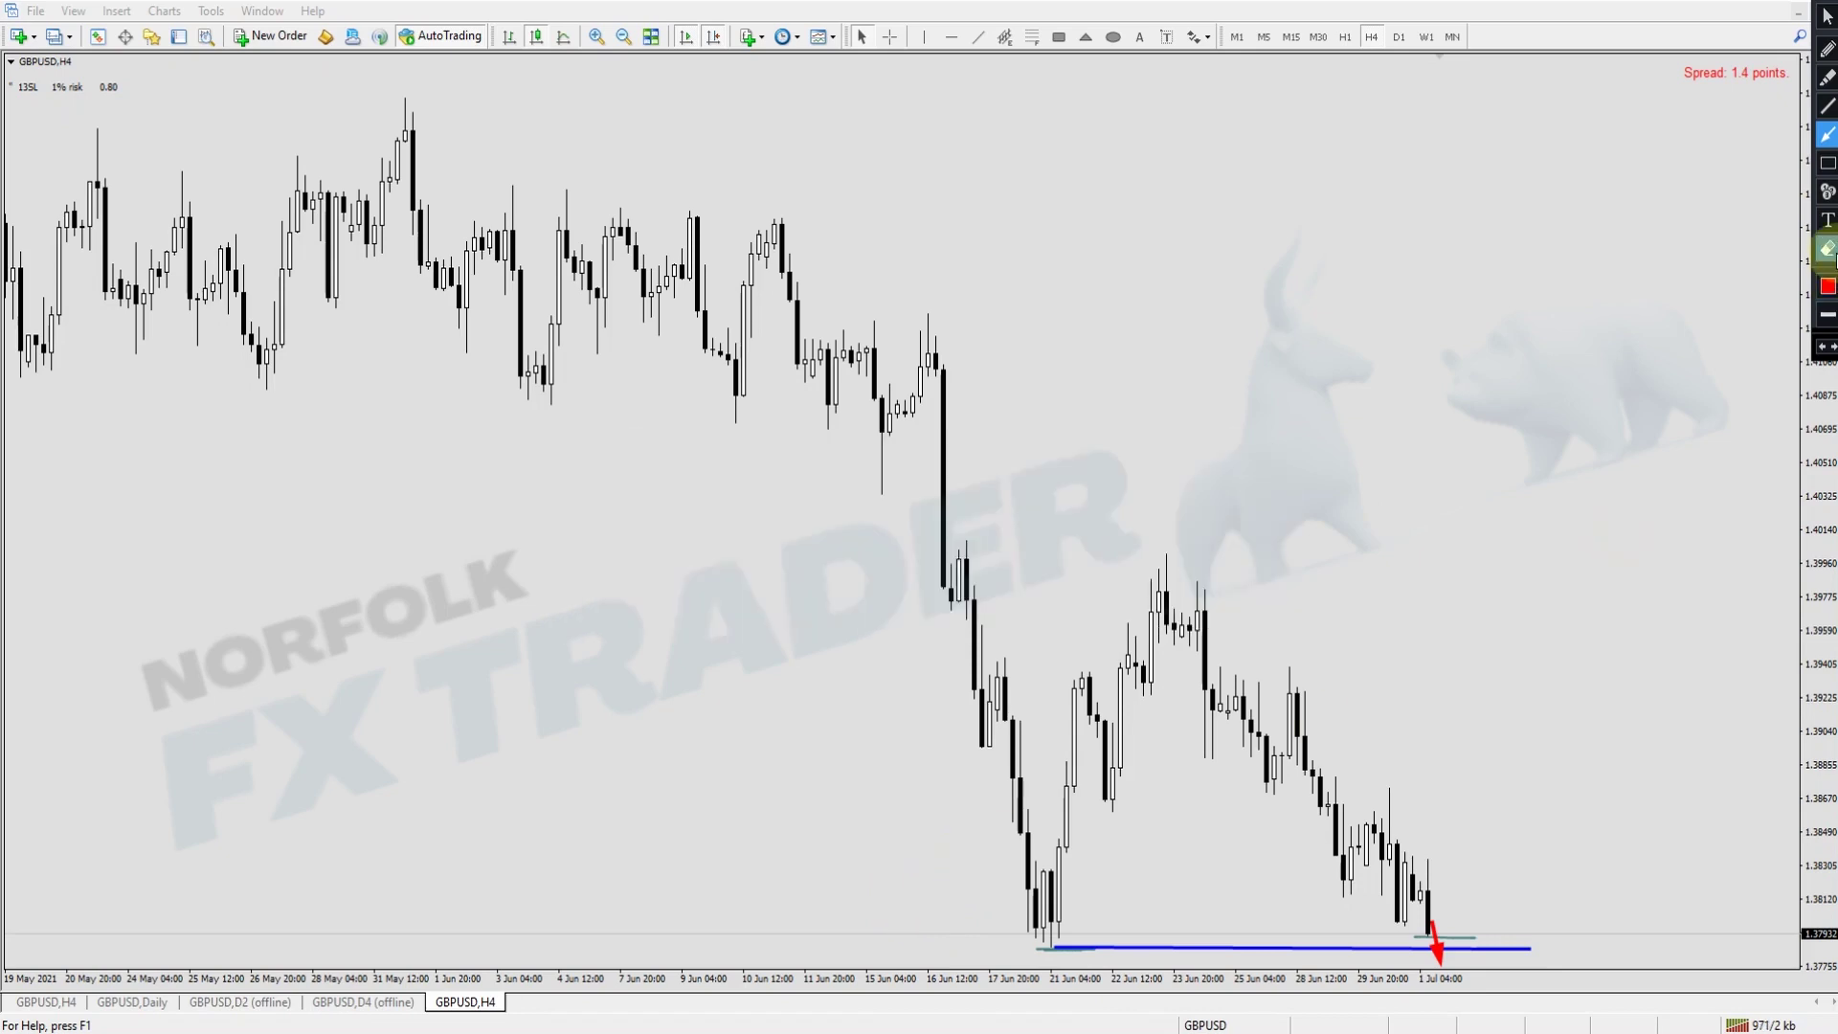
click(1827, 249)
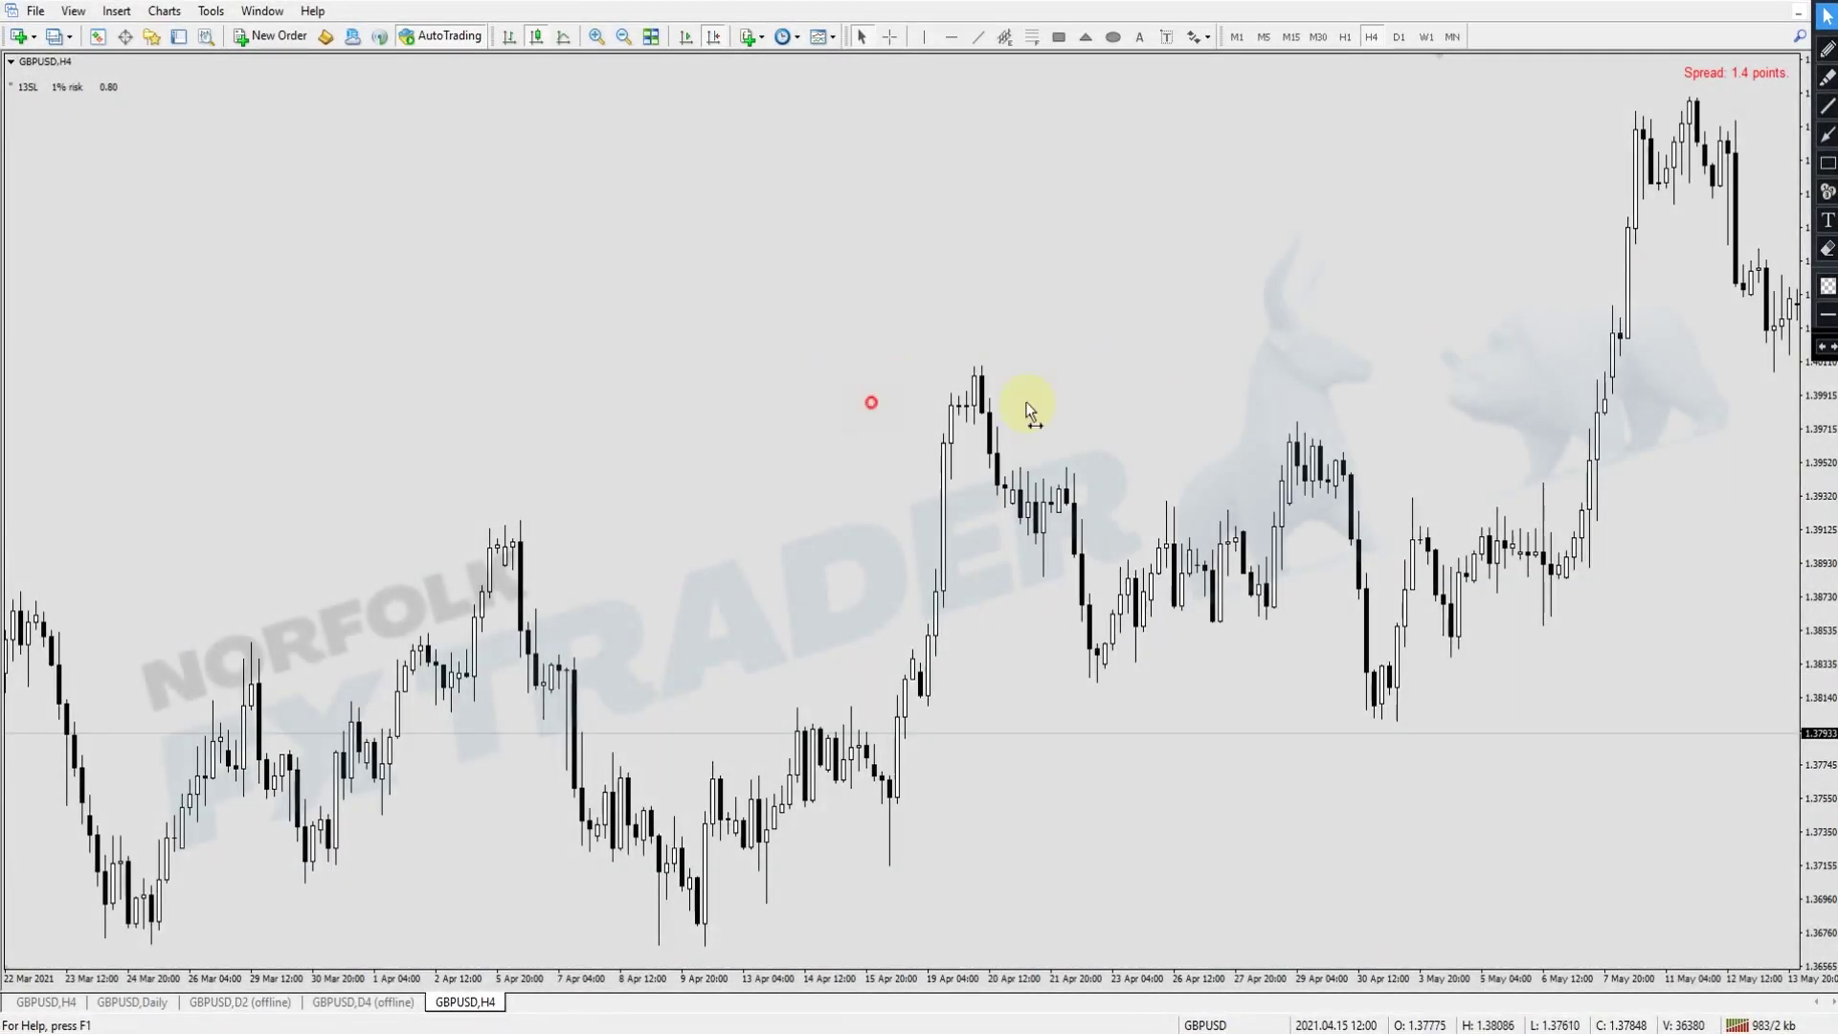
- Scroll back to the March–May 2021 bars and freehand-circle the April rally and peak
scroll(1173, 622, down, 3)
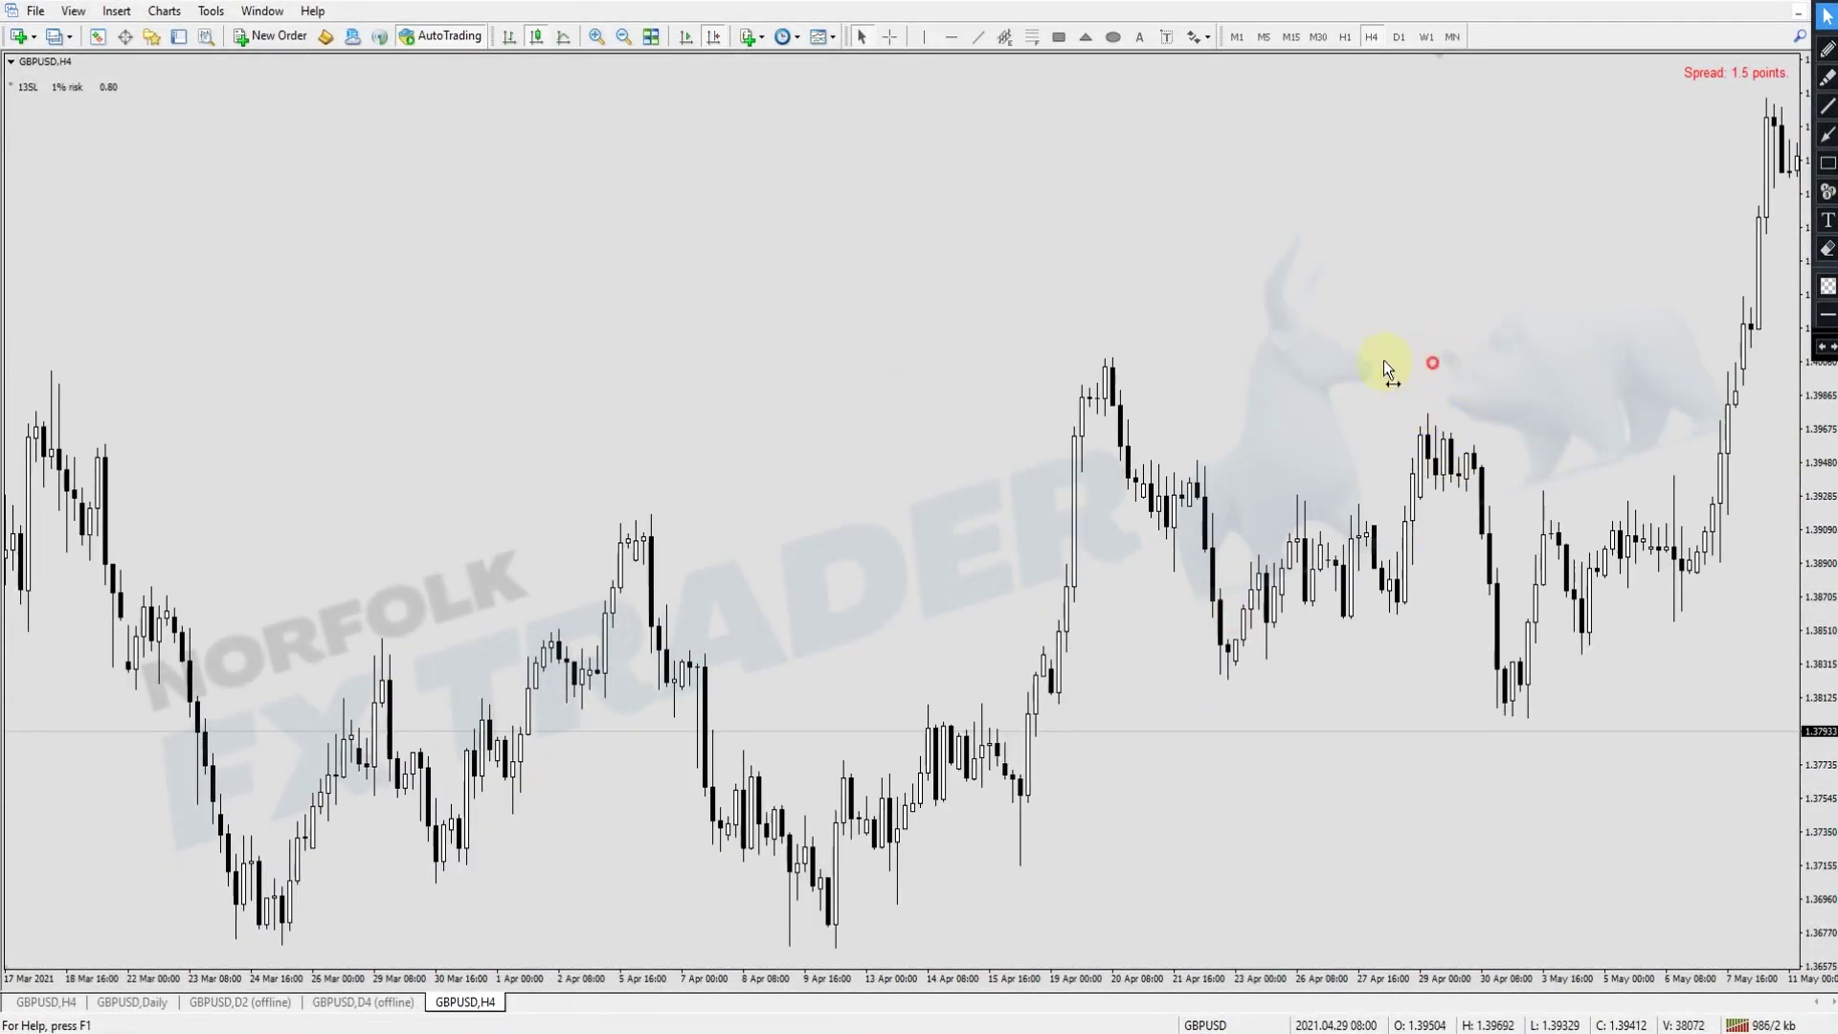
scroll(1580, 306, down, 3)
click(1827, 49)
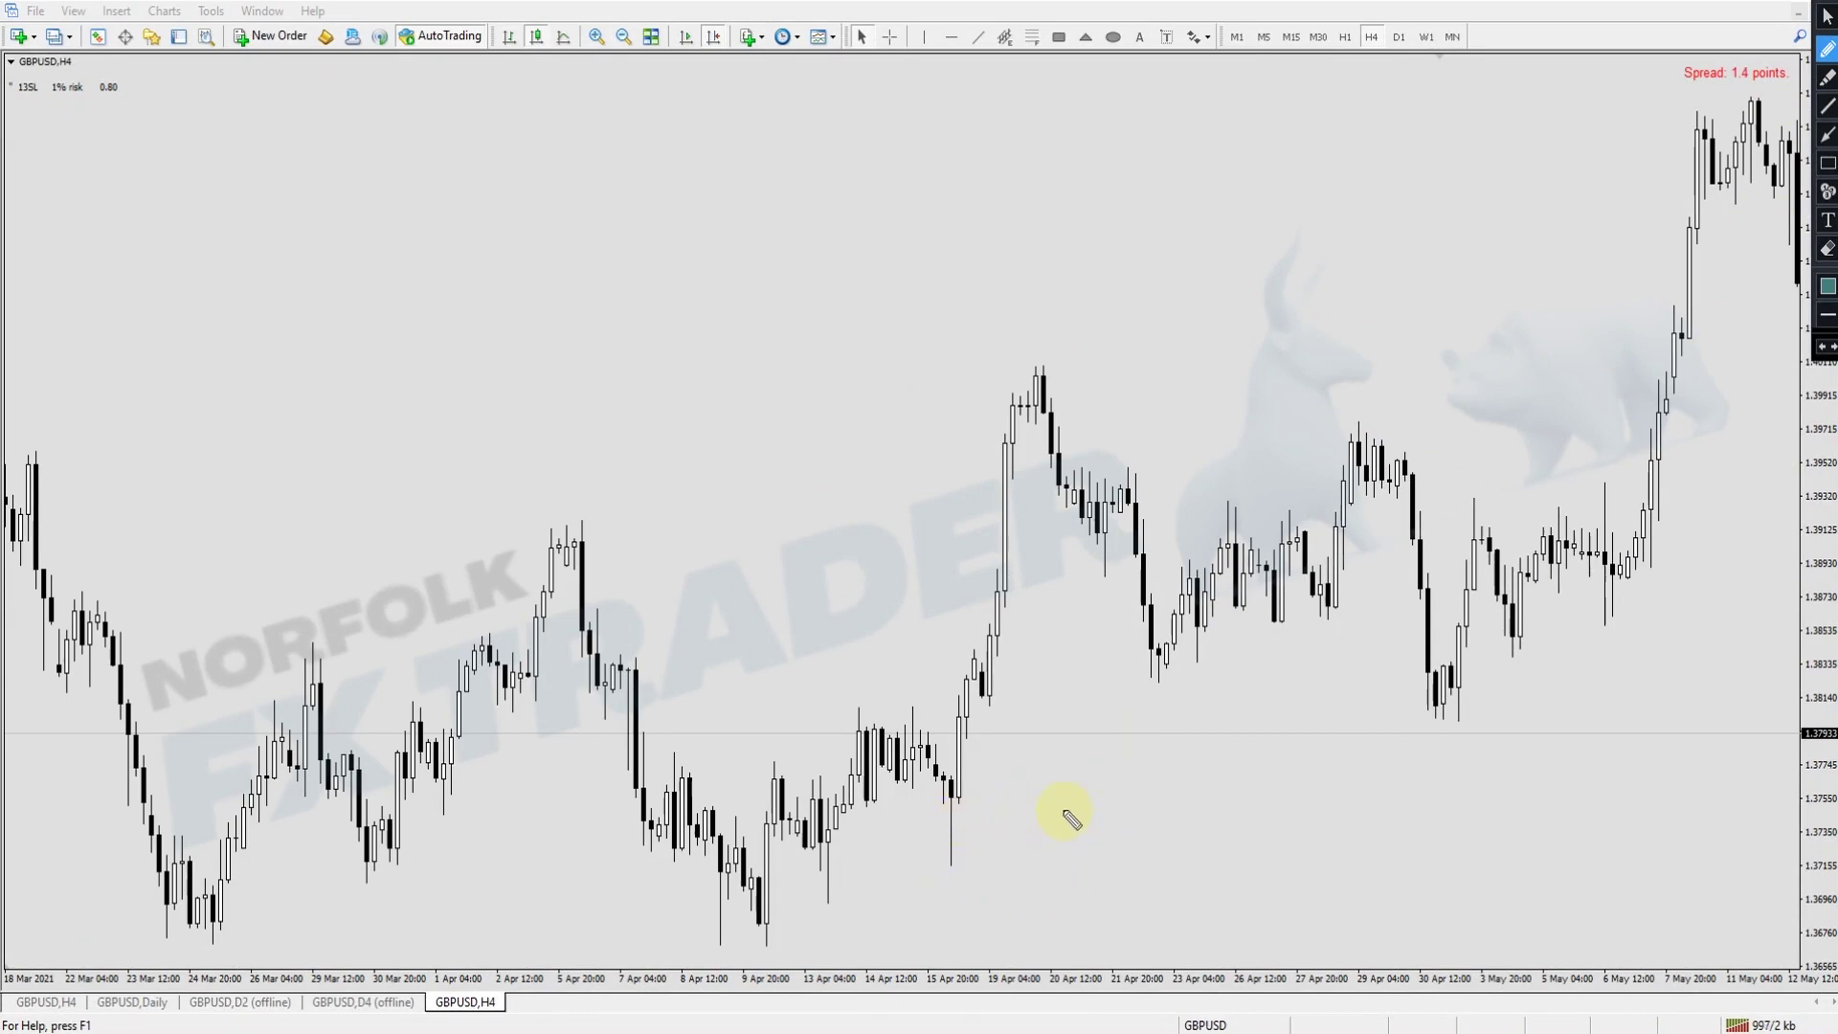
mouse_move(1059, 392)
mouse_down()
mouse_move(903, 418)
mouse_move(956, 935)
mouse_move(1147, 436)
mouse_up()
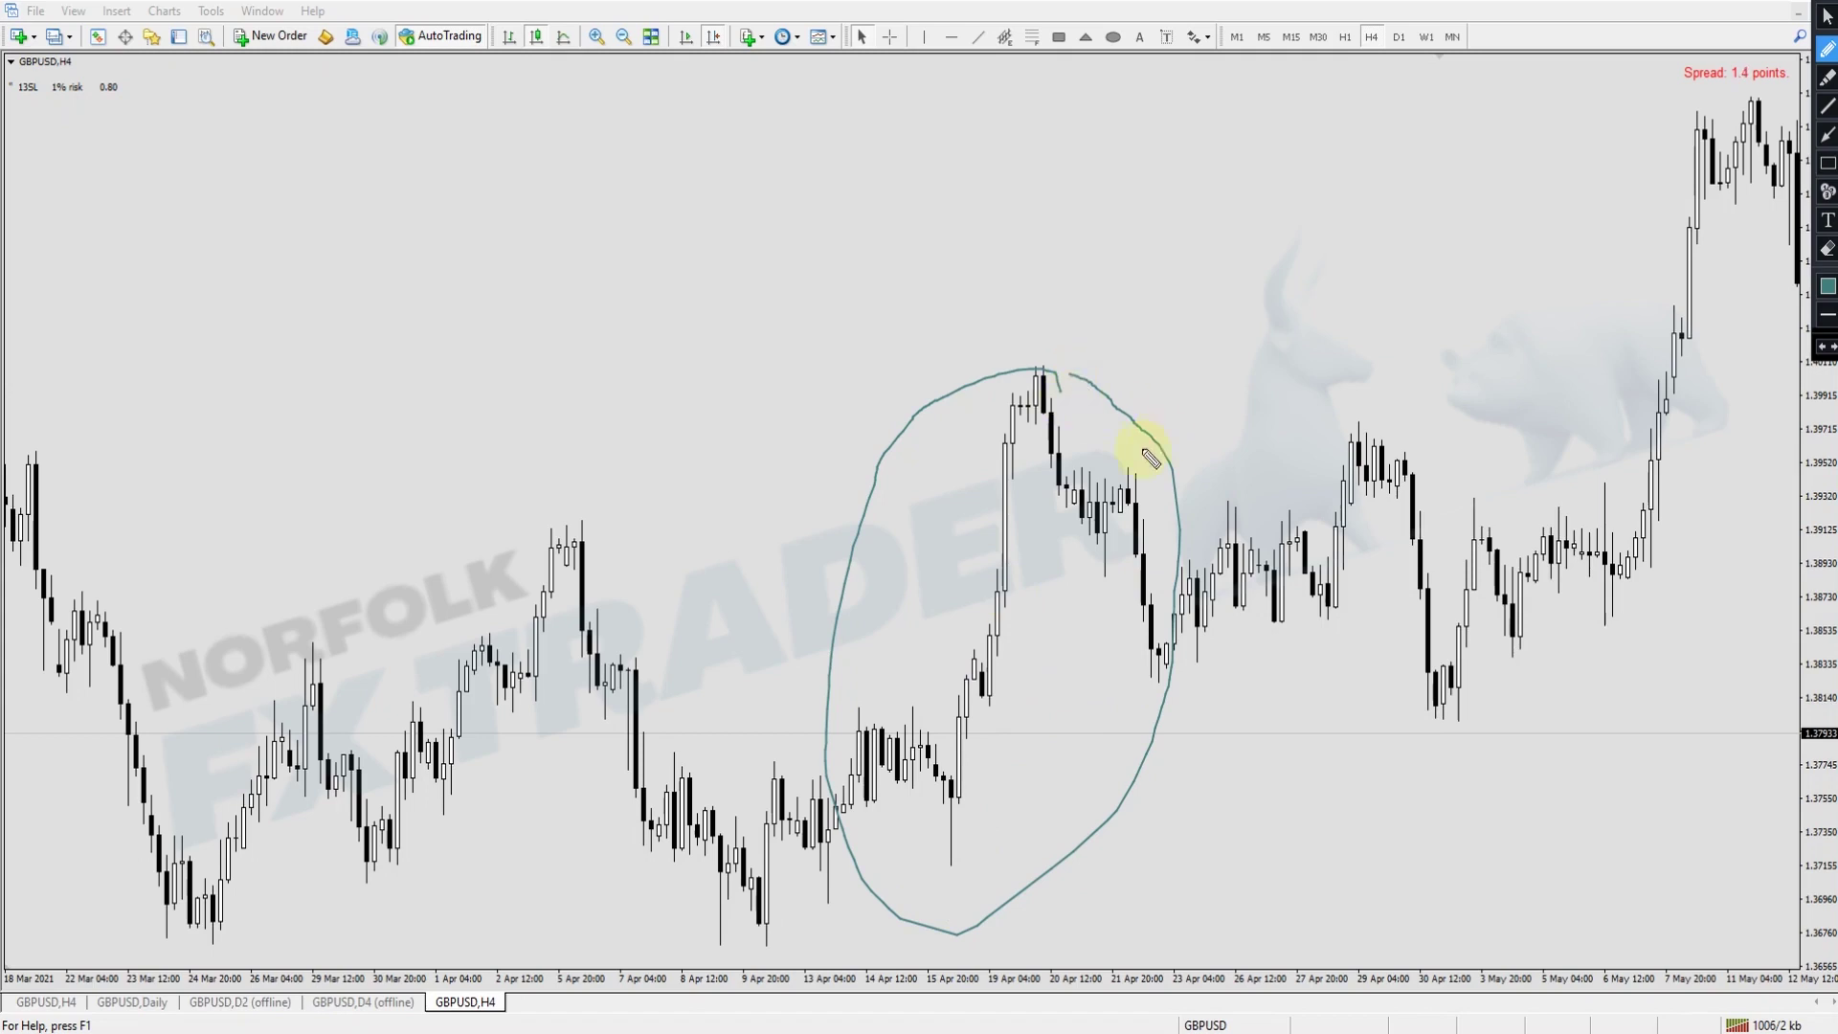
- Draw a blue level line from the 5 Apr high and a red arrow up the April rally
click(1827, 107)
drag(555, 522, 1069, 521)
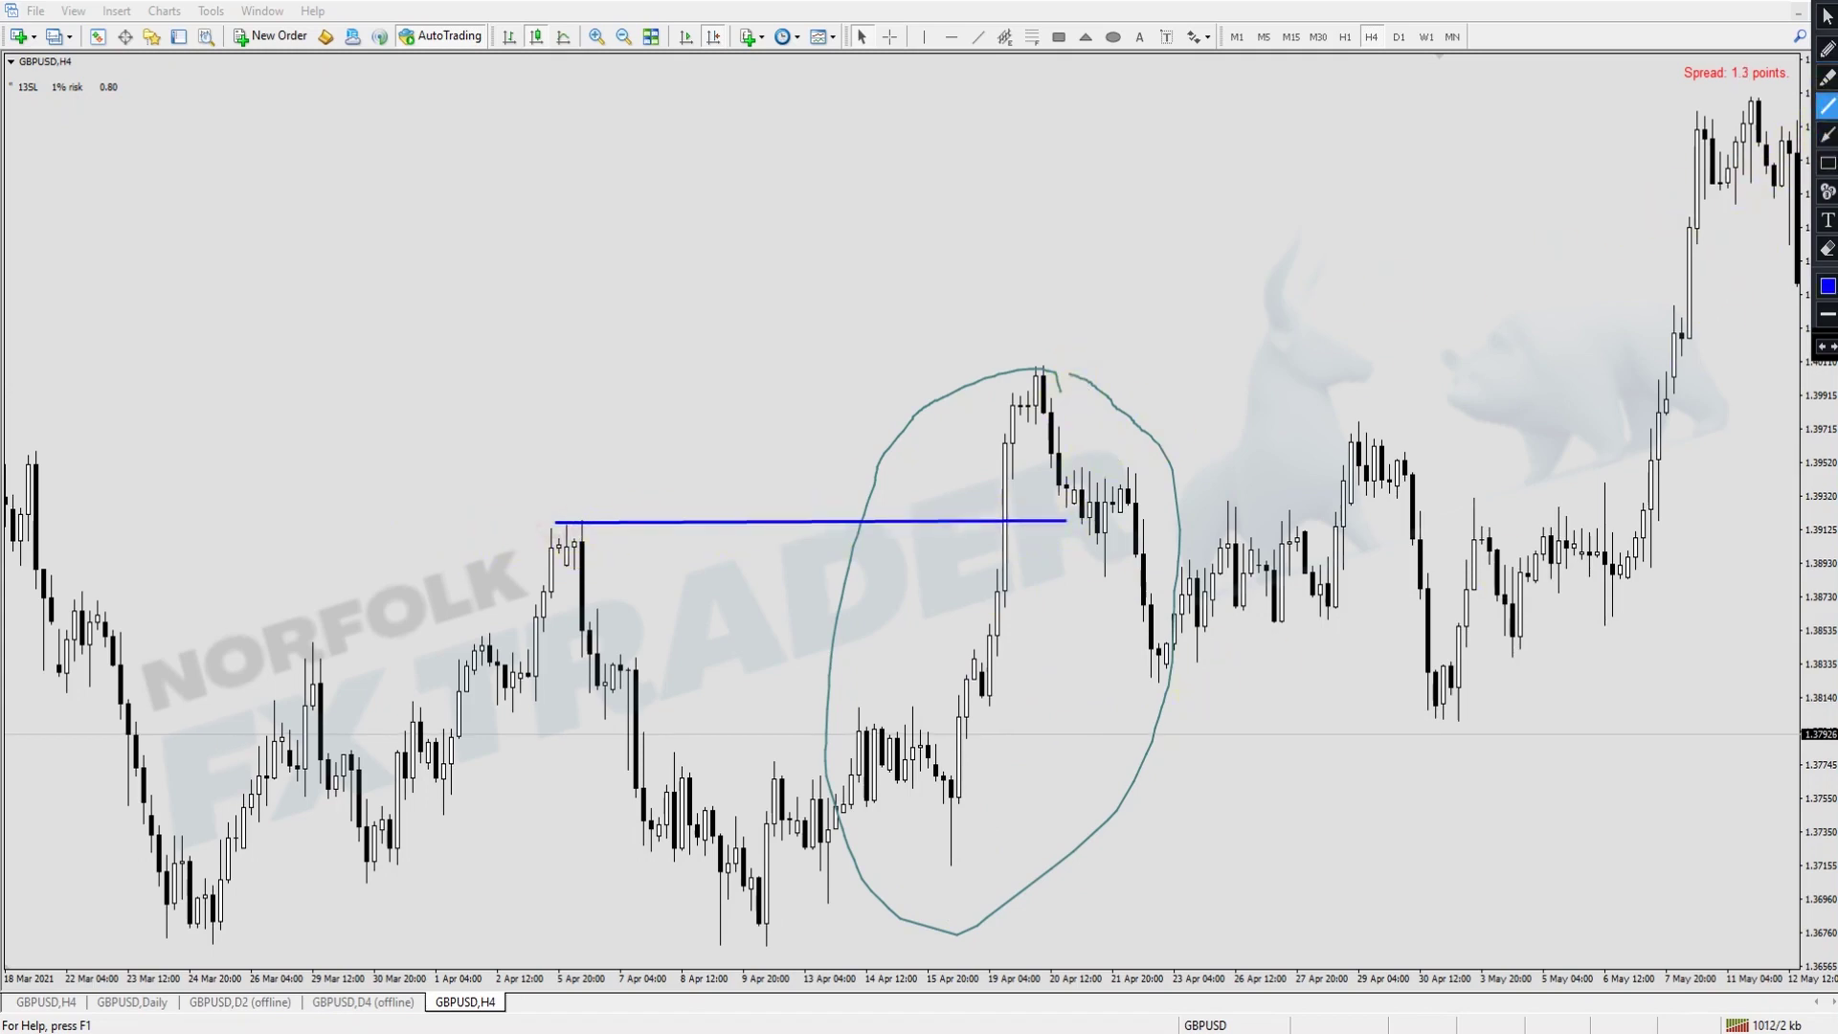
click(1827, 135)
drag(950, 860, 1048, 458)
drag(1072, 358, 1072, 353)
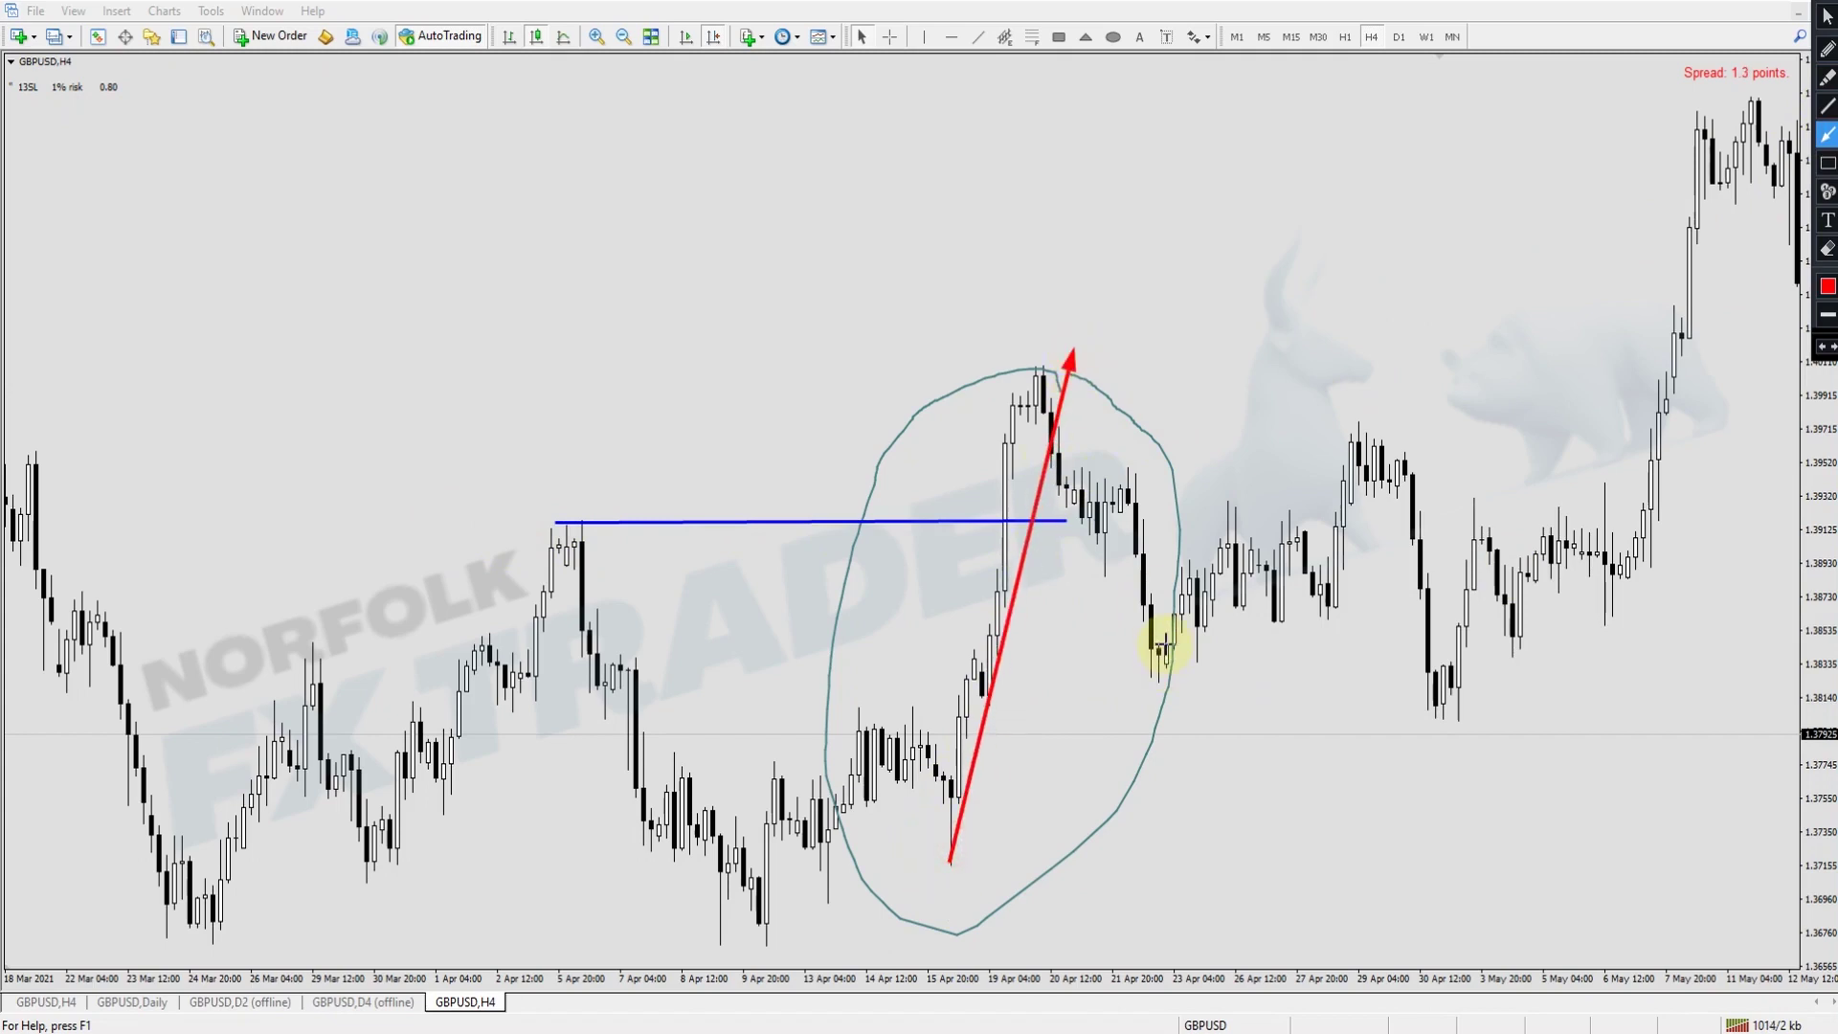
- Sketch the April base, climb, late-April drop and May rally in teal, then erase all drawings
key(p)
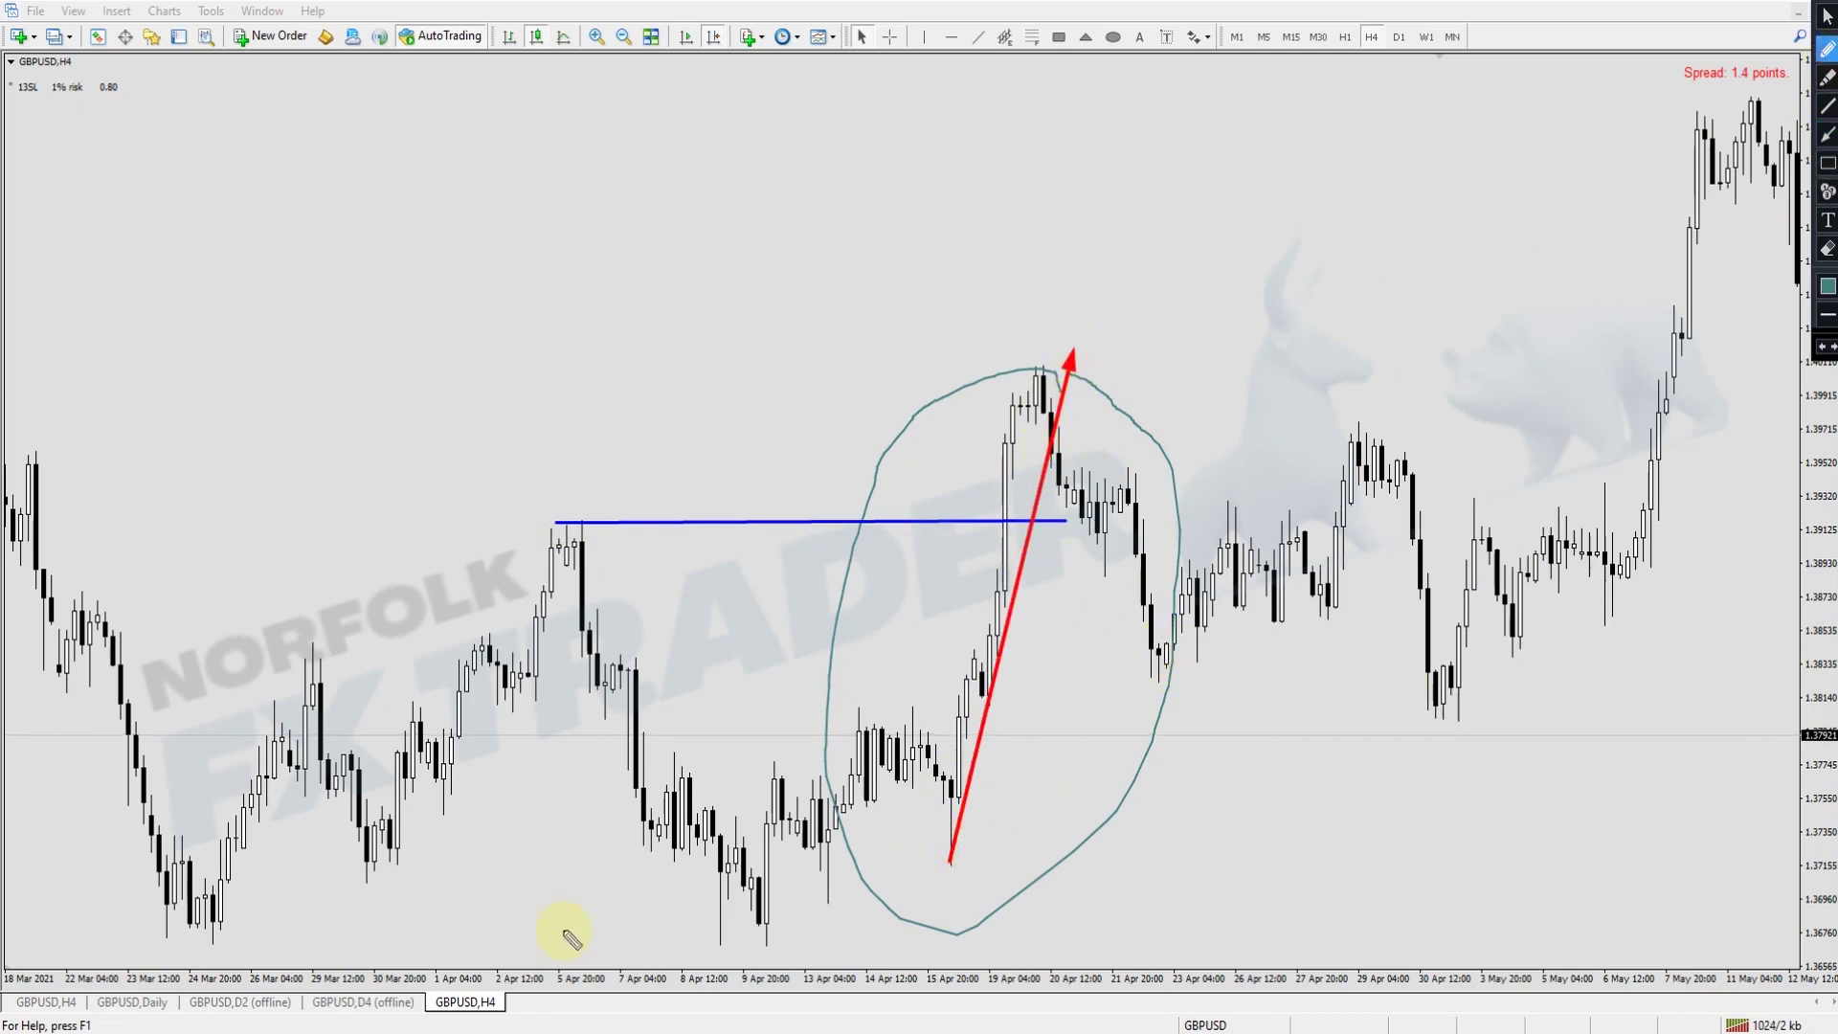
mouse_move(829, 808)
mouse_down()
mouse_move(685, 828)
mouse_move(841, 891)
mouse_move(831, 810)
mouse_up()
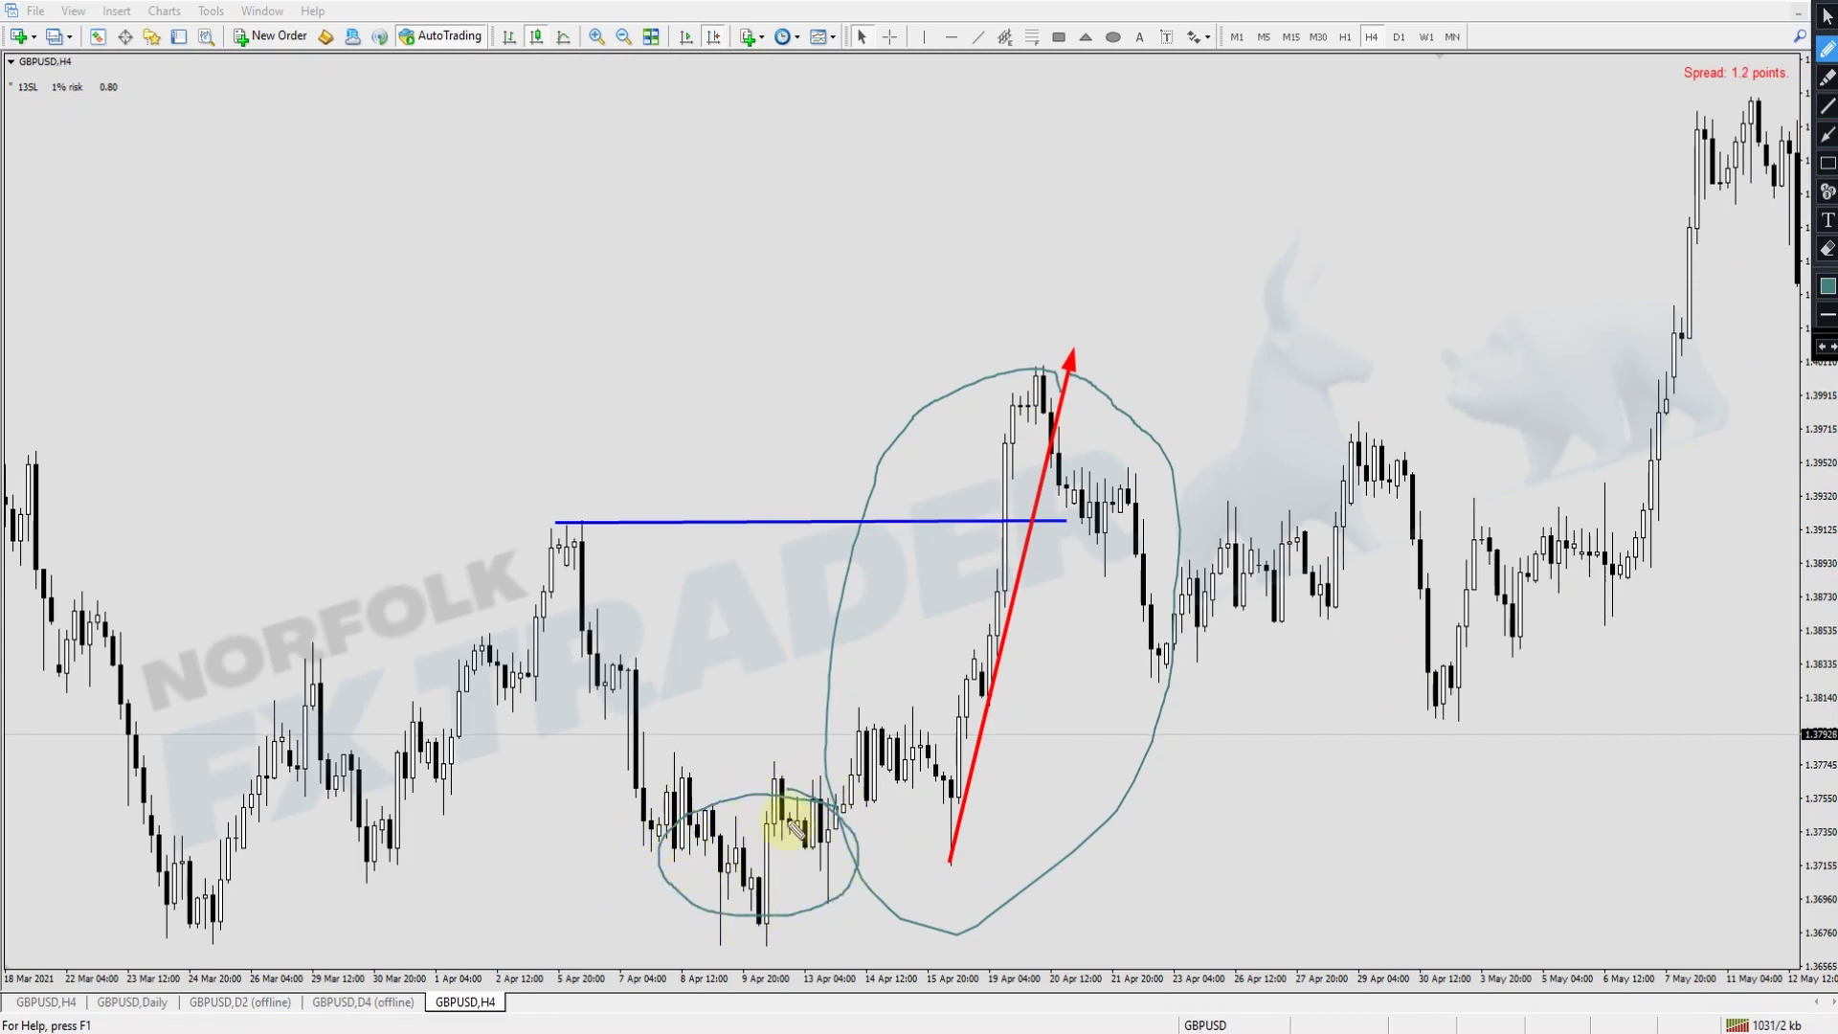
drag(897, 843, 1067, 505)
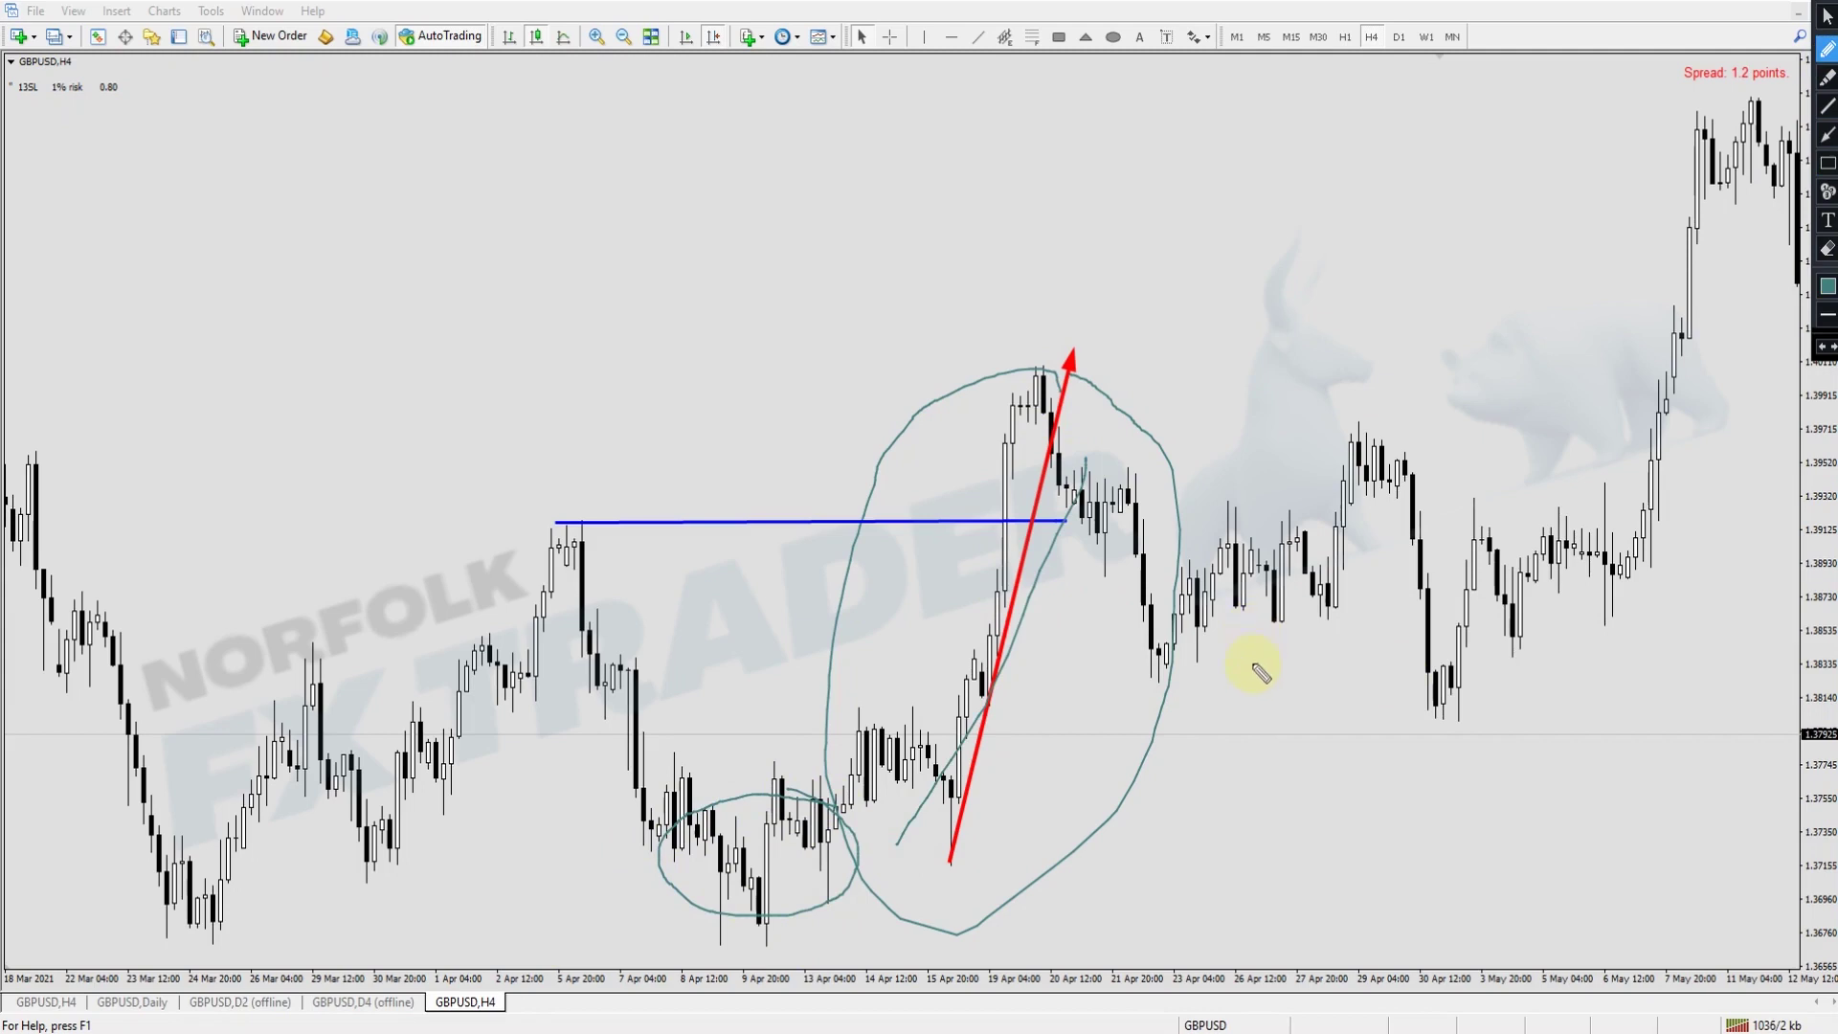
drag(1108, 358, 1445, 751)
mouse_move(1453, 756)
mouse_down()
mouse_move(1718, 55)
mouse_move(1718, 153)
mouse_up()
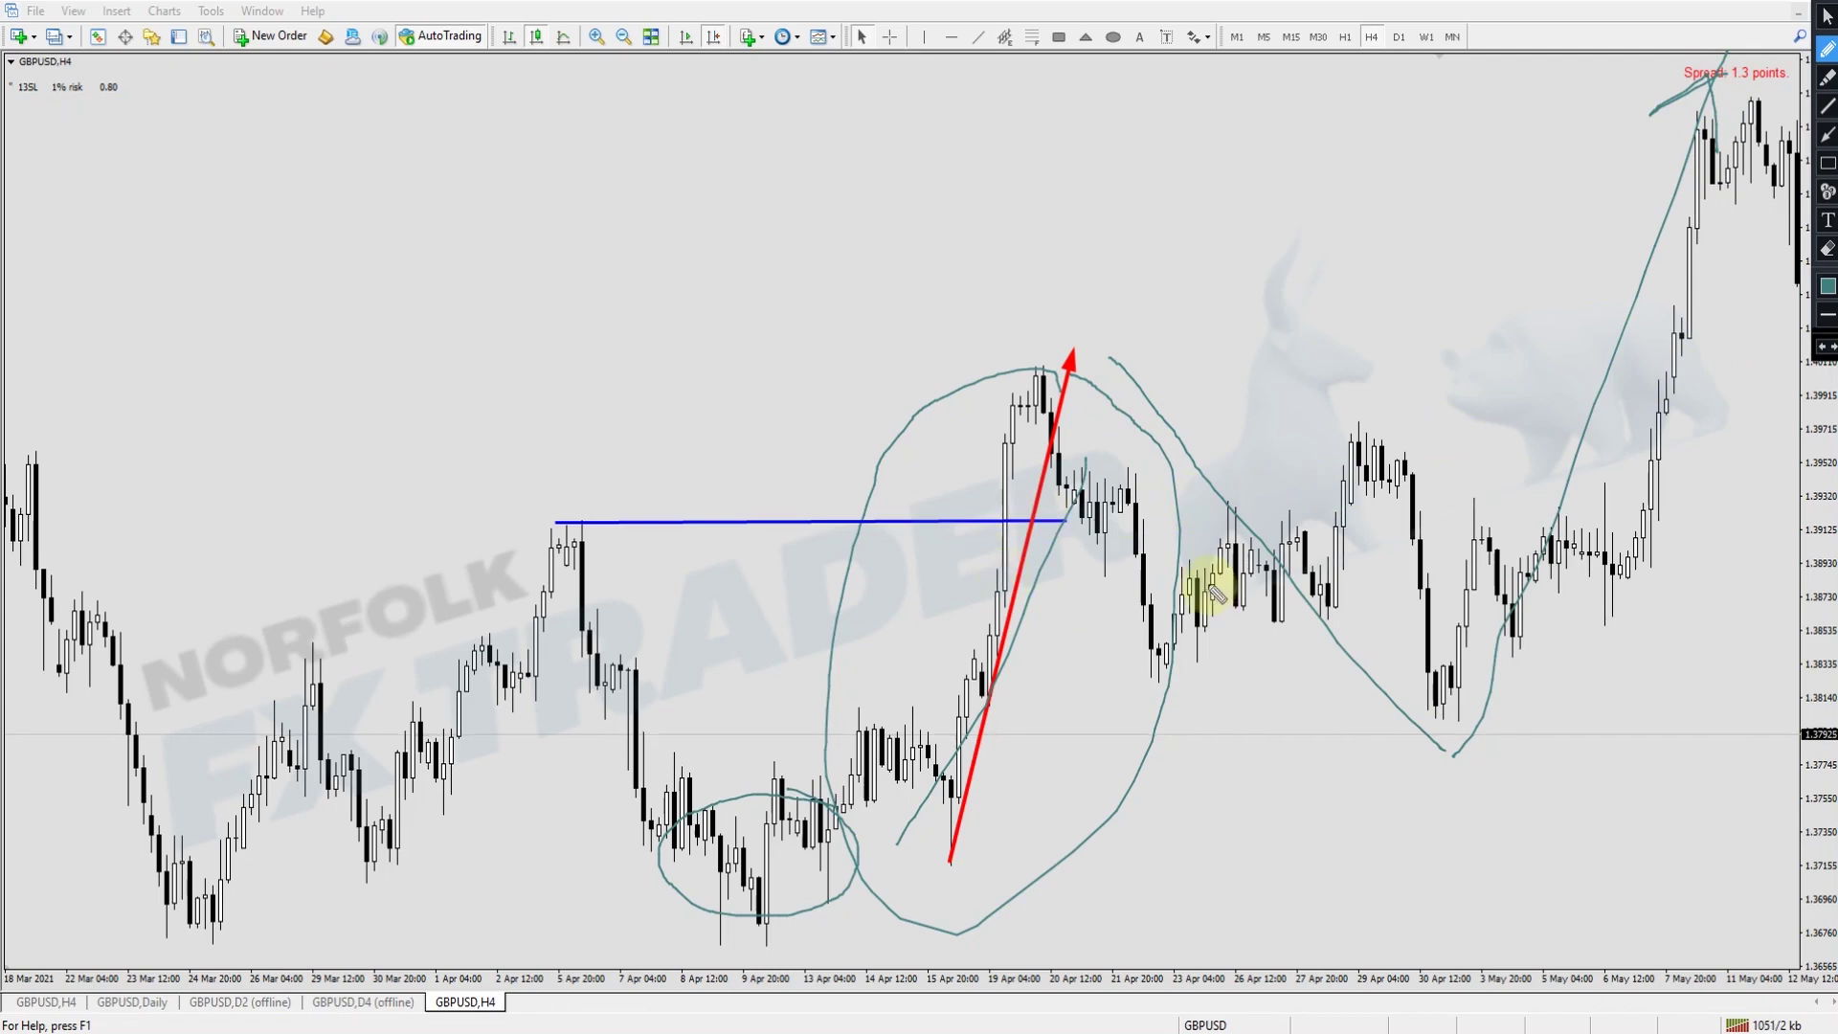
click(1826, 249)
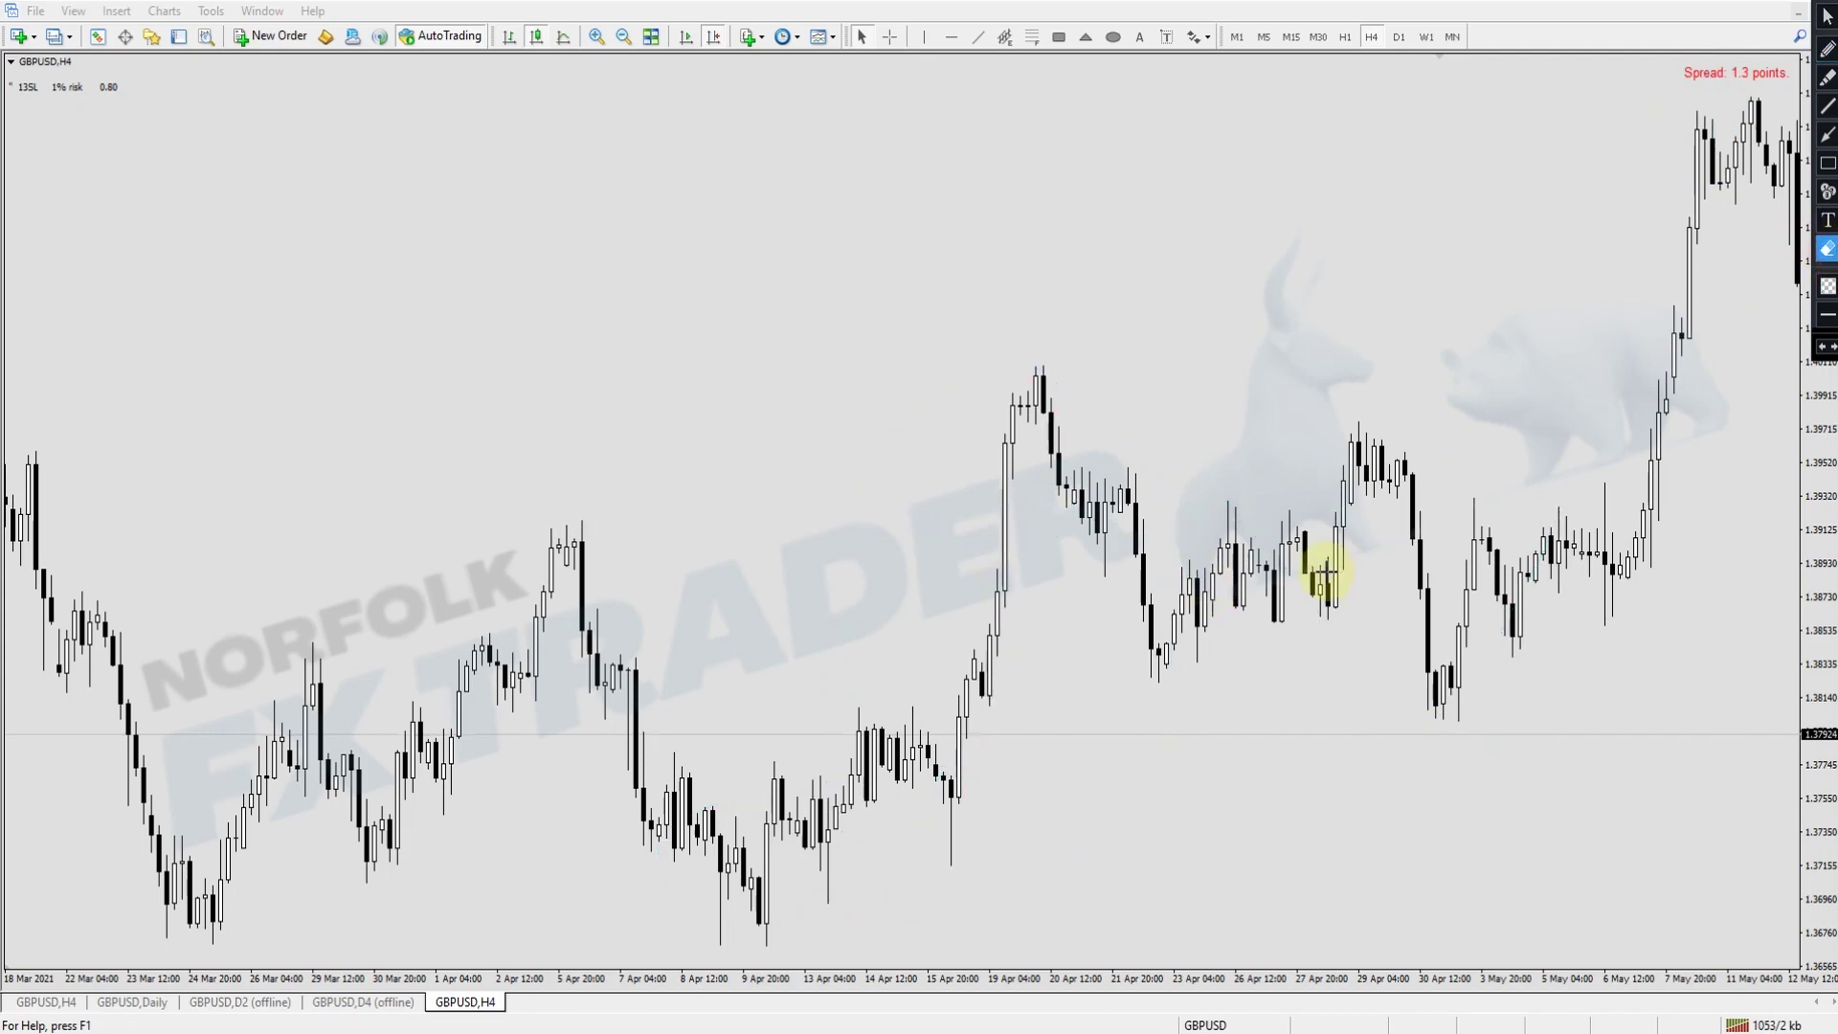
click(1826, 16)
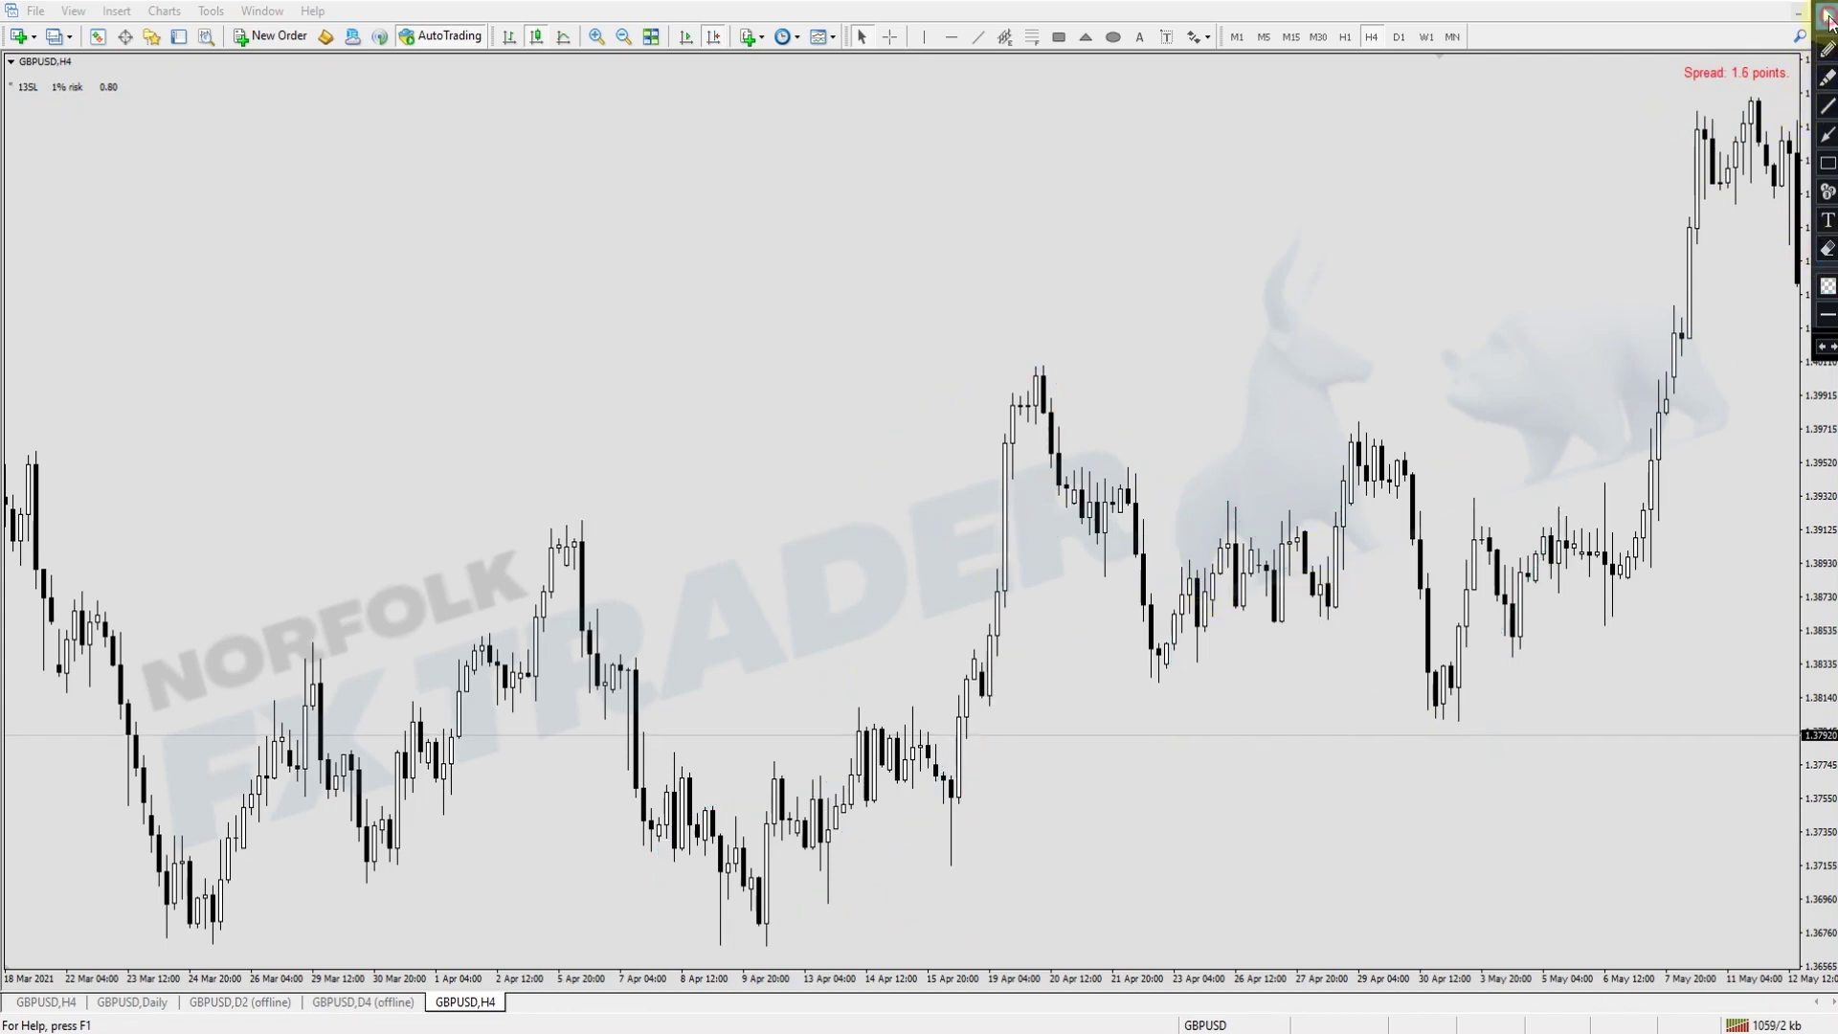
click(1060, 40)
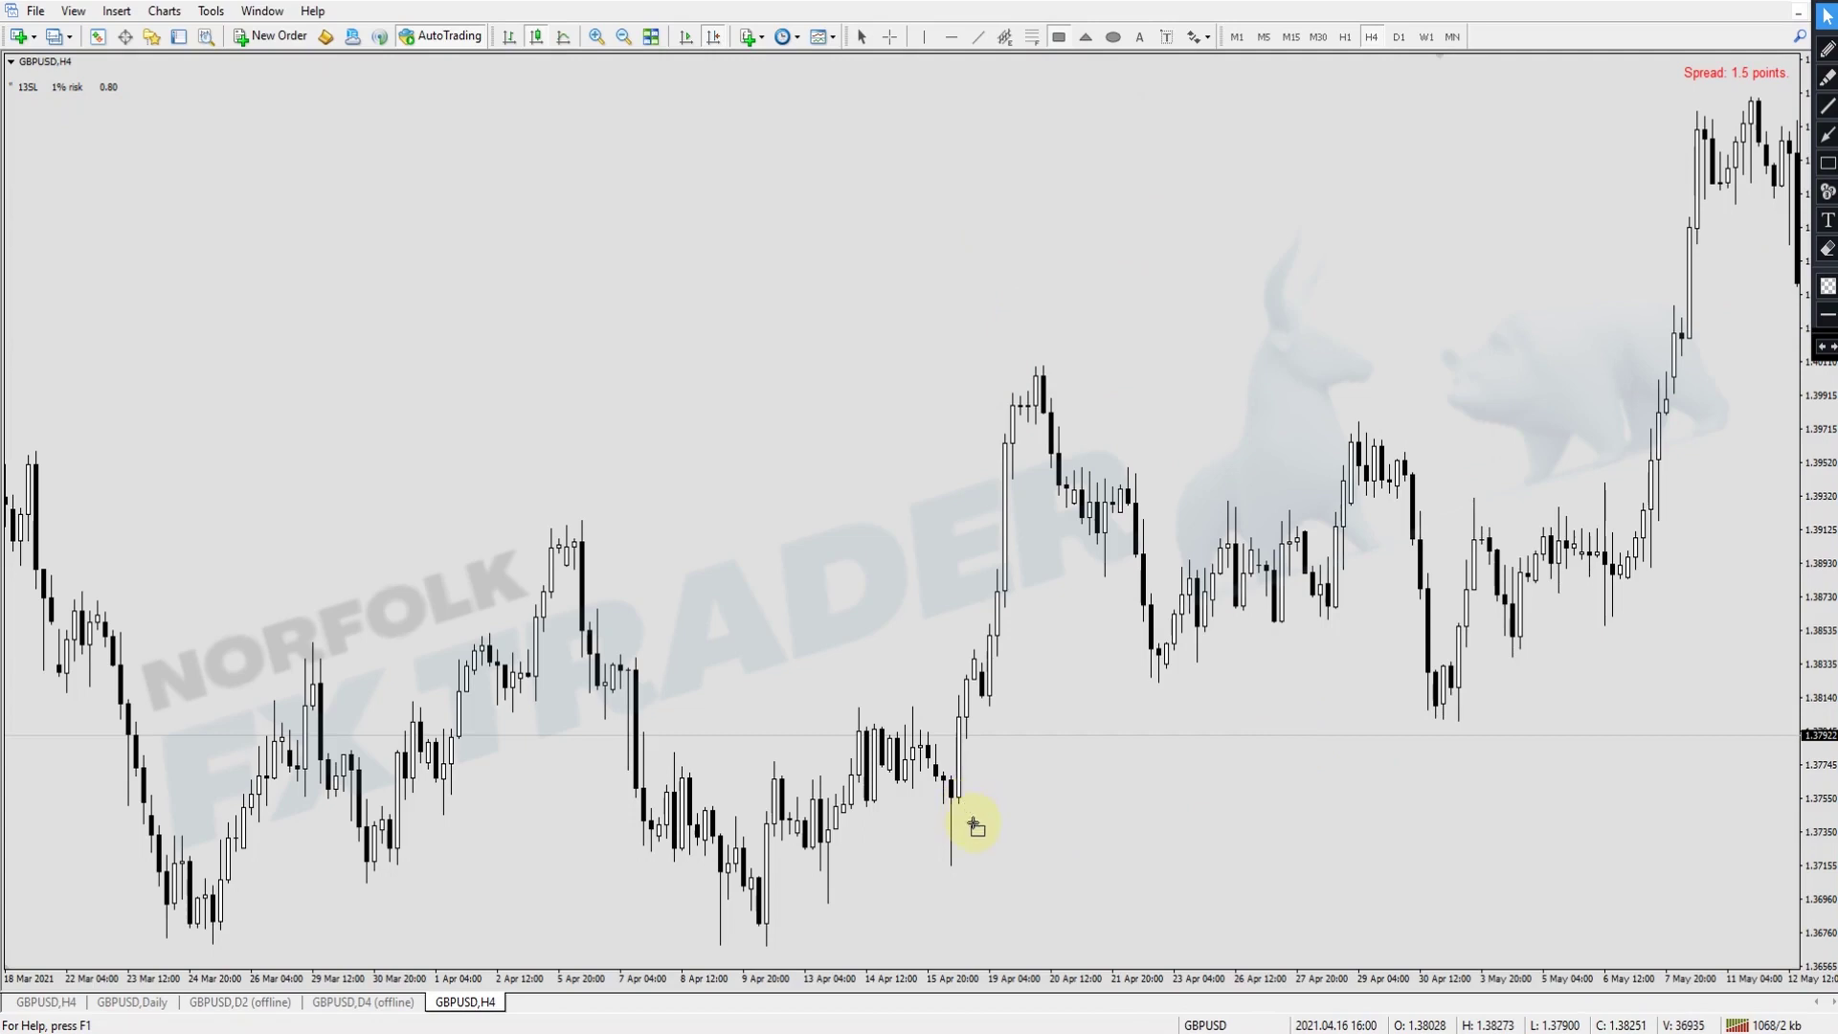
click(1828, 108)
drag(565, 520, 1046, 520)
drag(843, 709, 986, 709)
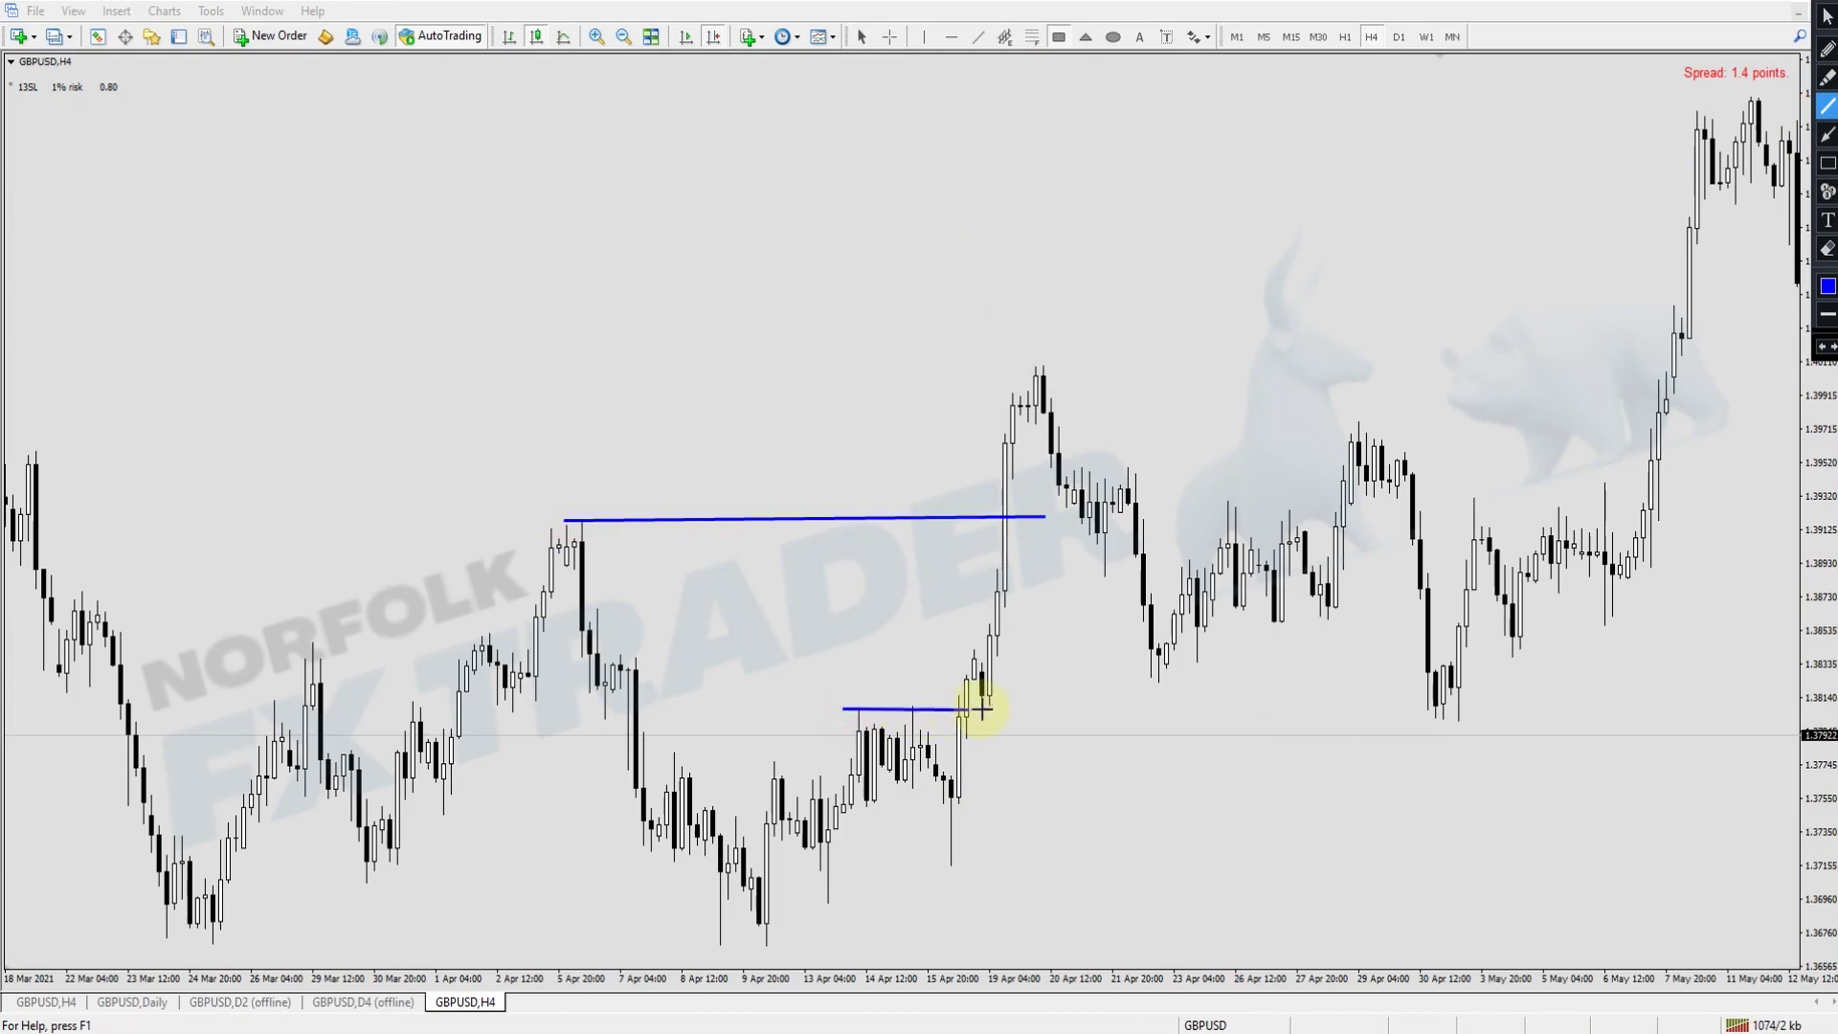
click(1828, 165)
drag(950, 781, 1164, 864)
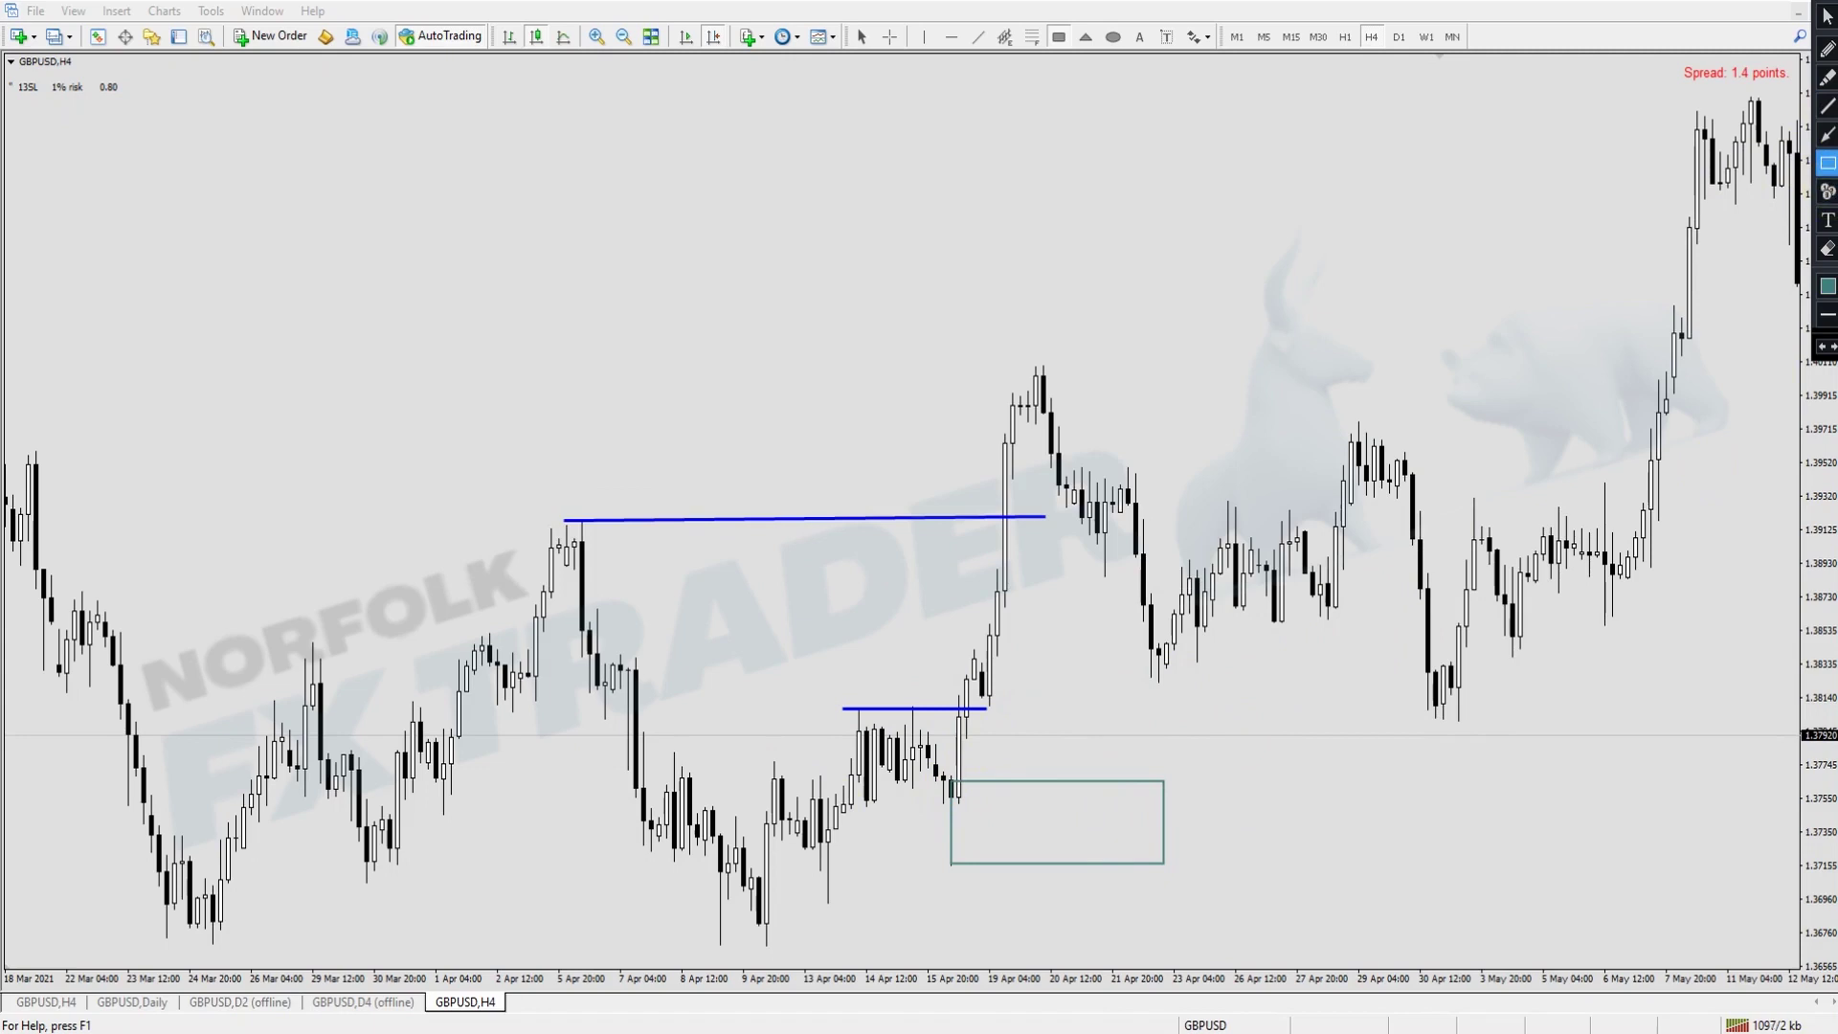
click(1825, 347)
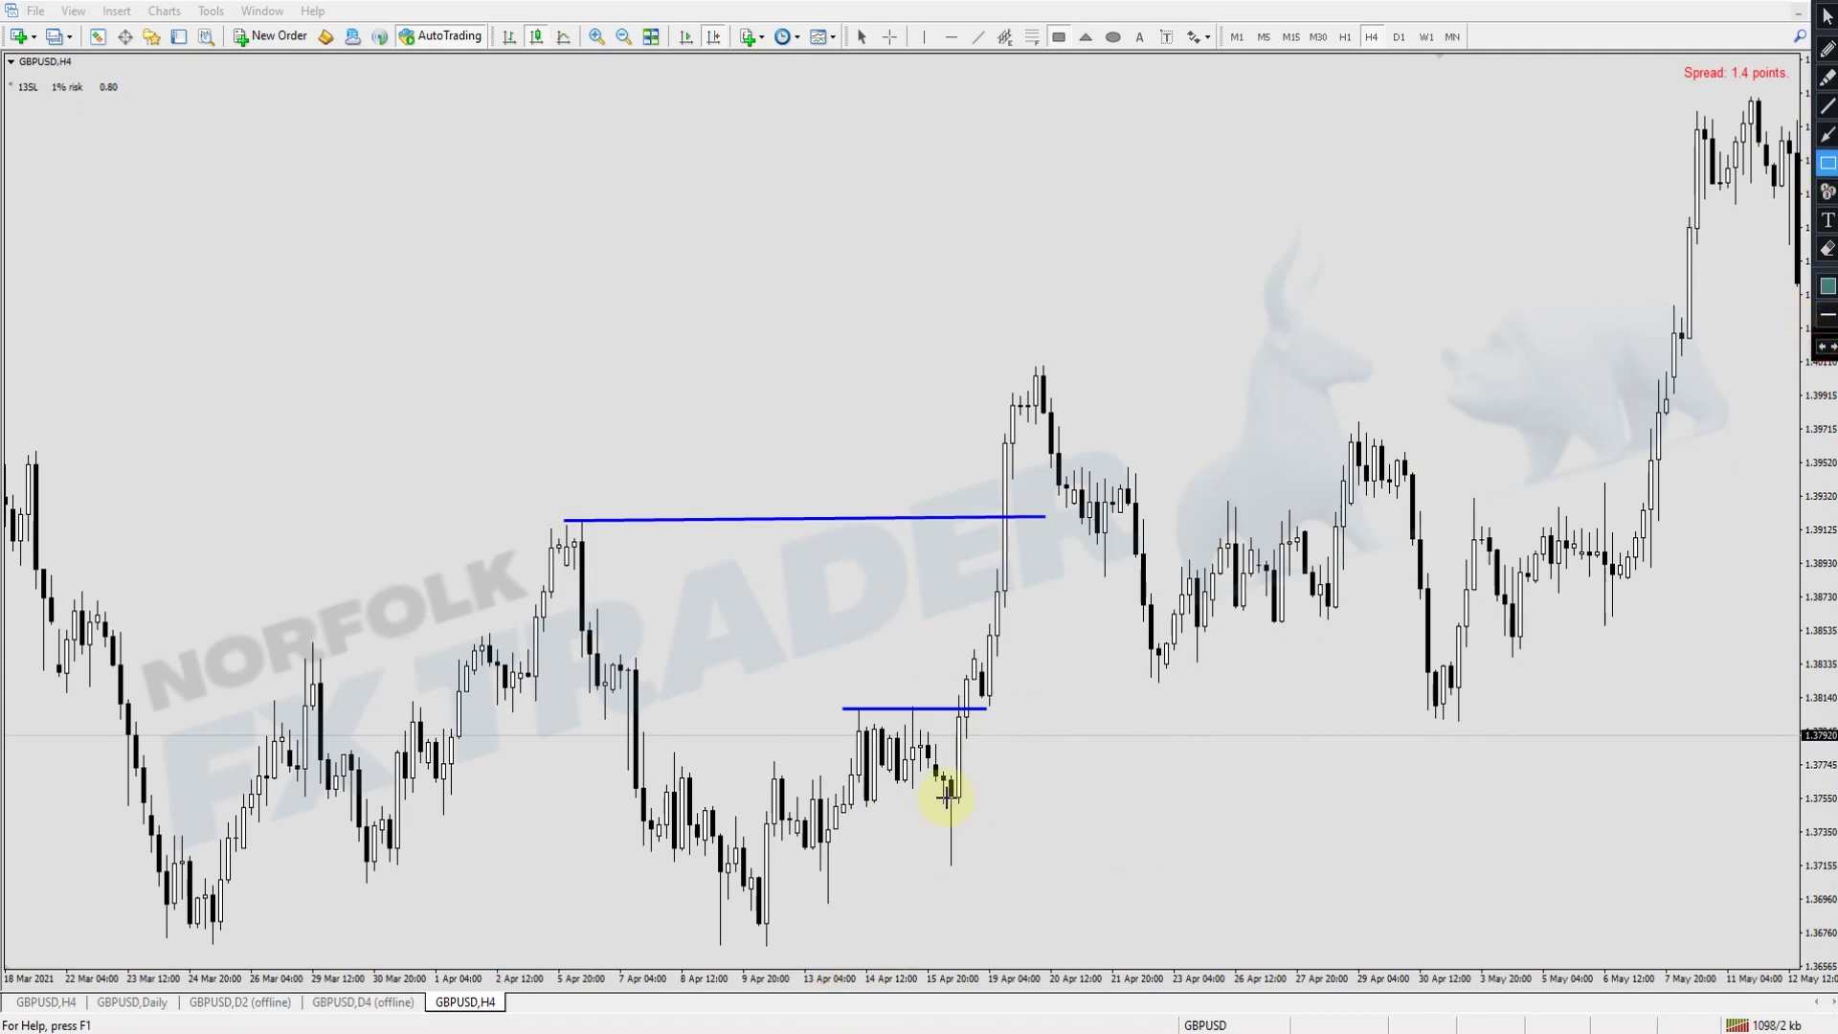
drag(948, 777, 1692, 739)
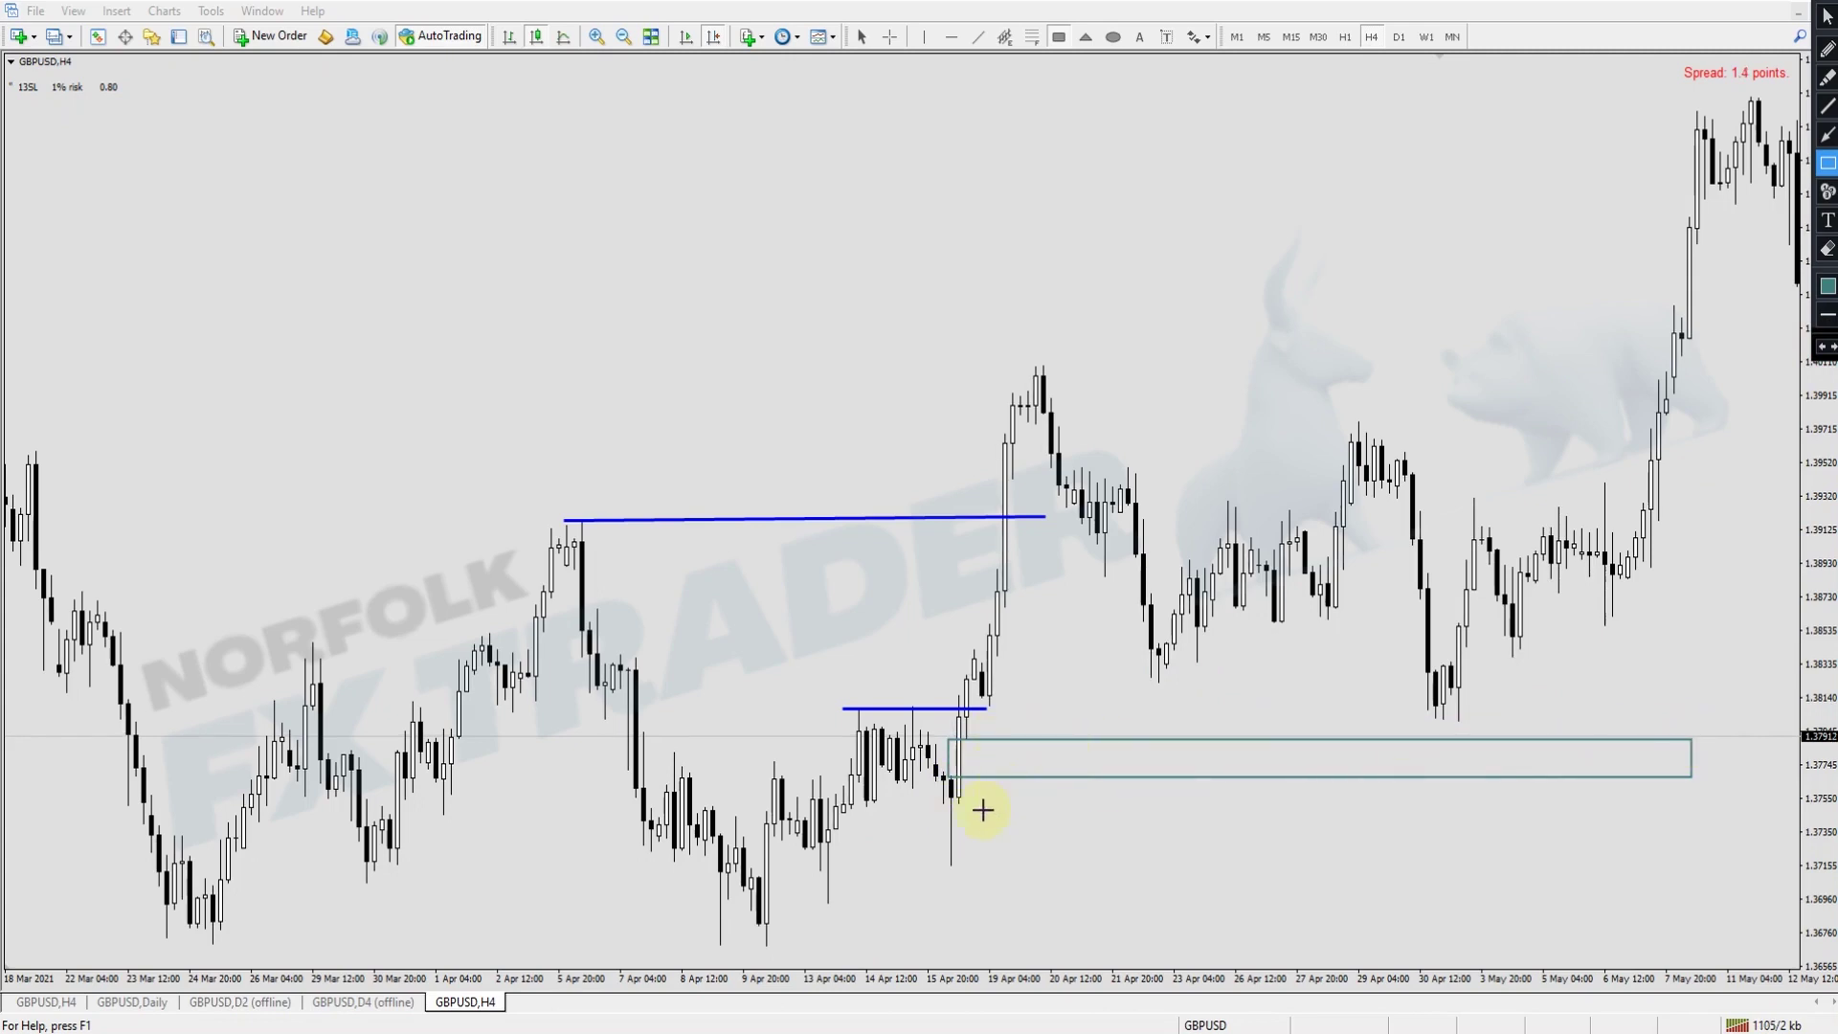
drag(951, 867, 1105, 739)
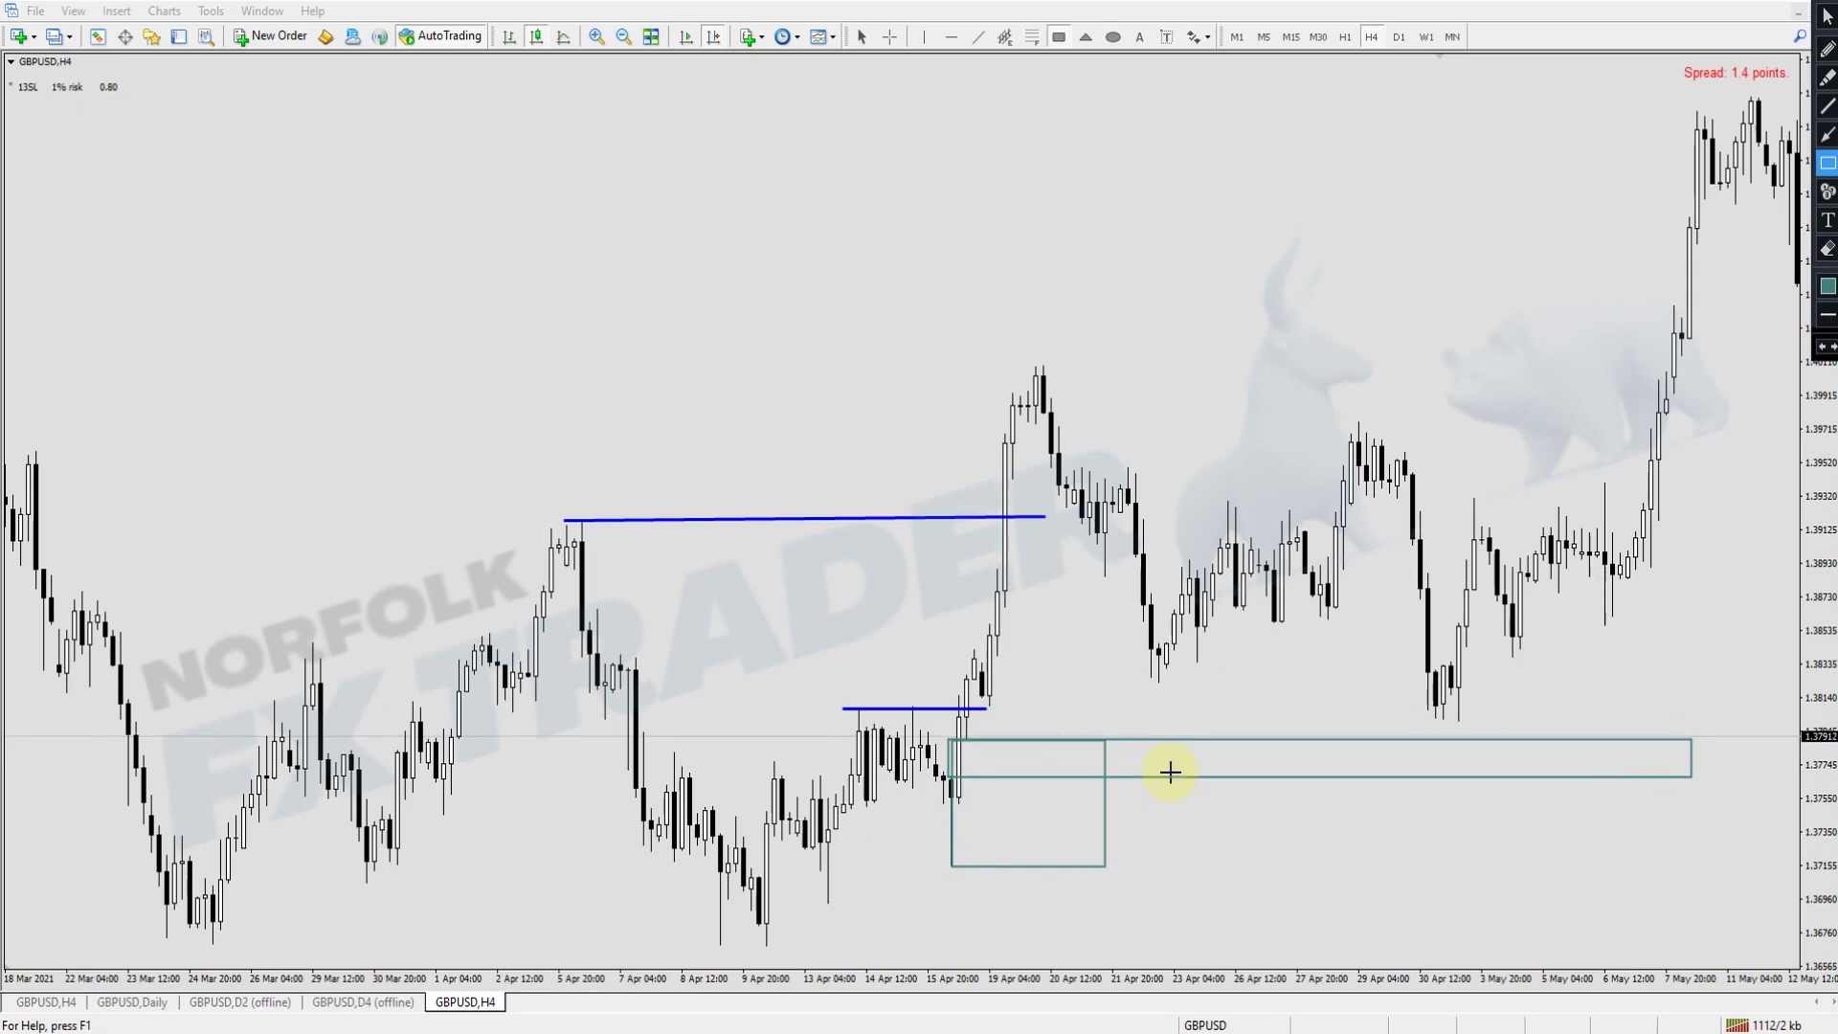
click(1827, 249)
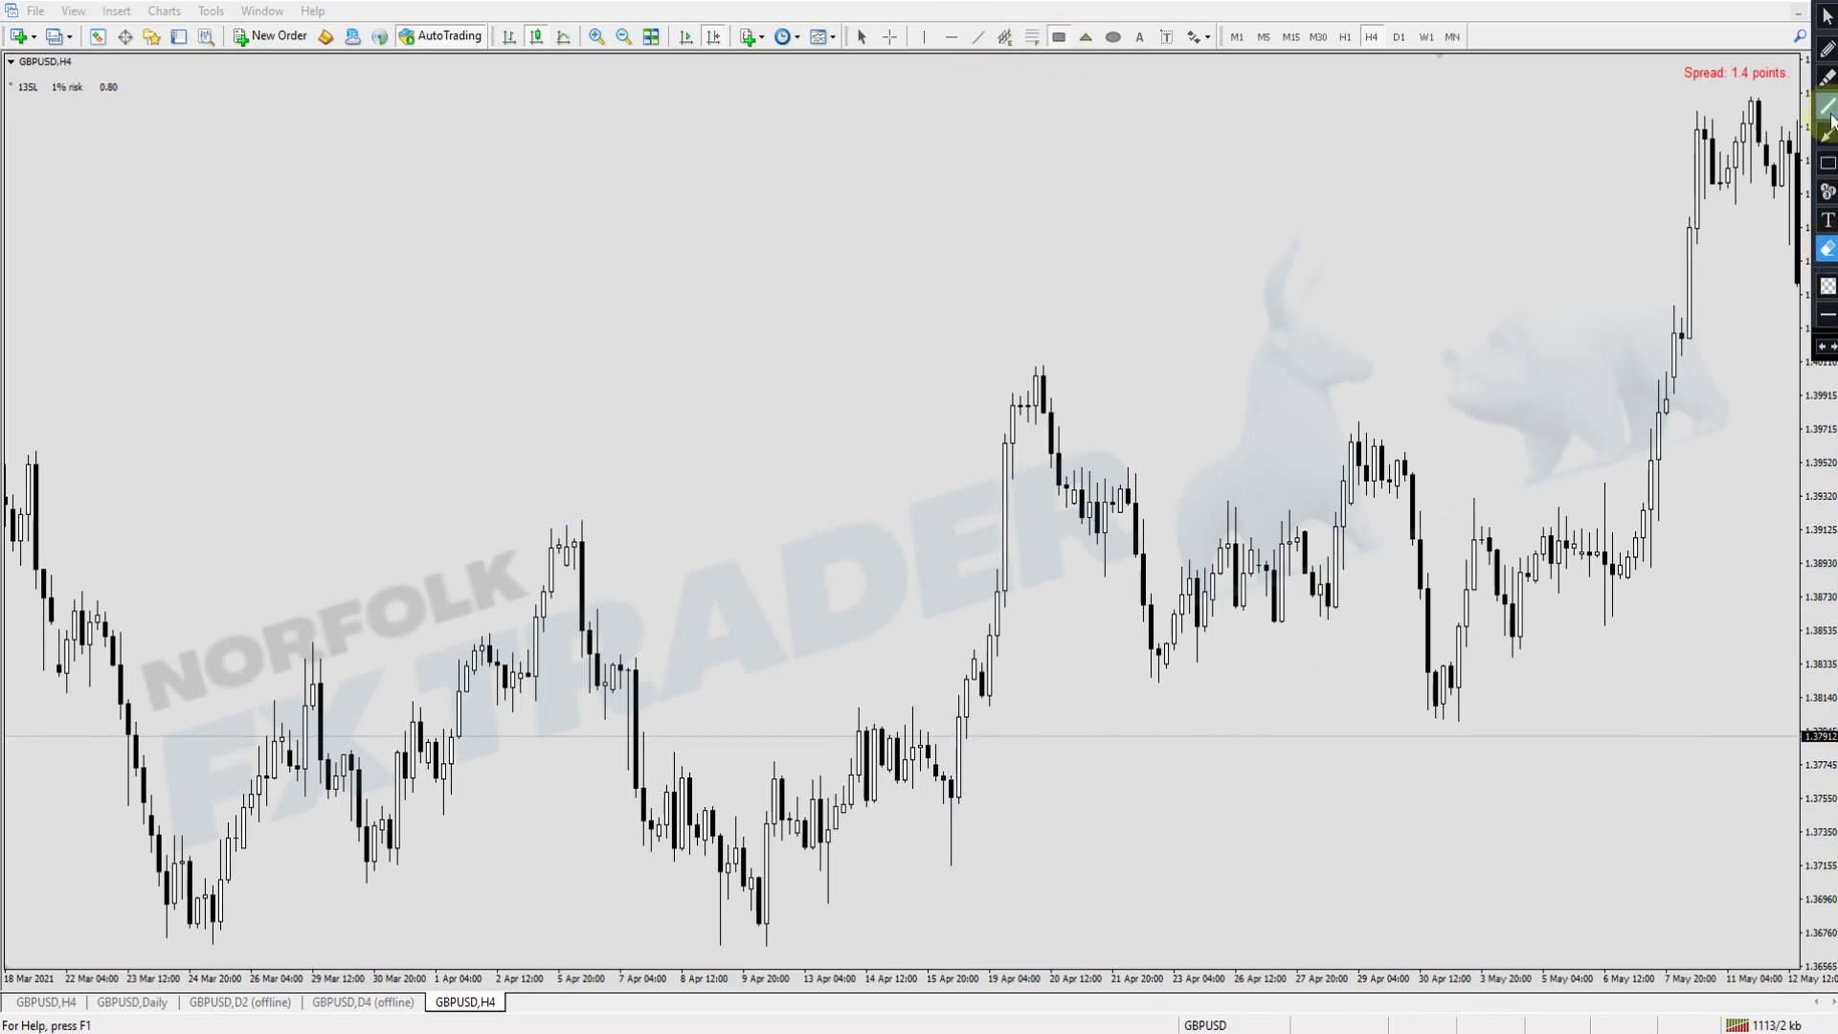
- Draw a grey rectangle demand zone from the mid-April wick low up to about 1.3790
key(Escape)
click(1065, 39)
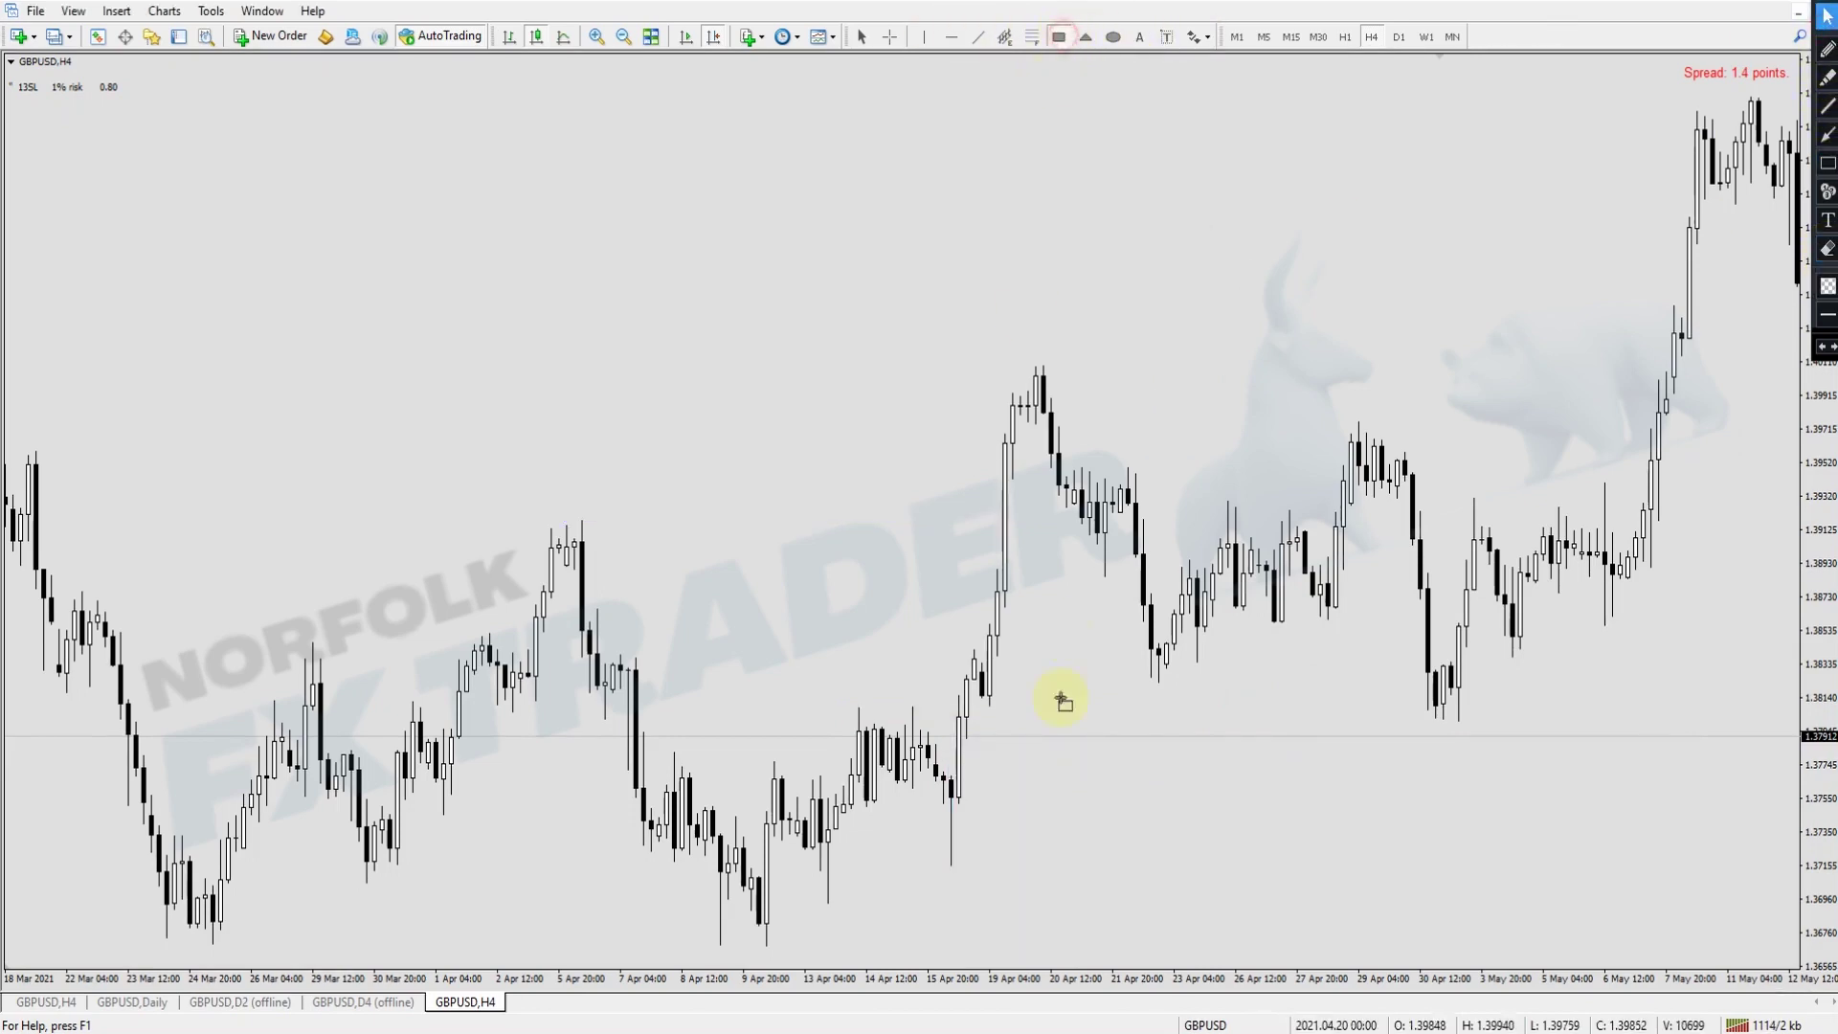
drag(951, 866, 1174, 740)
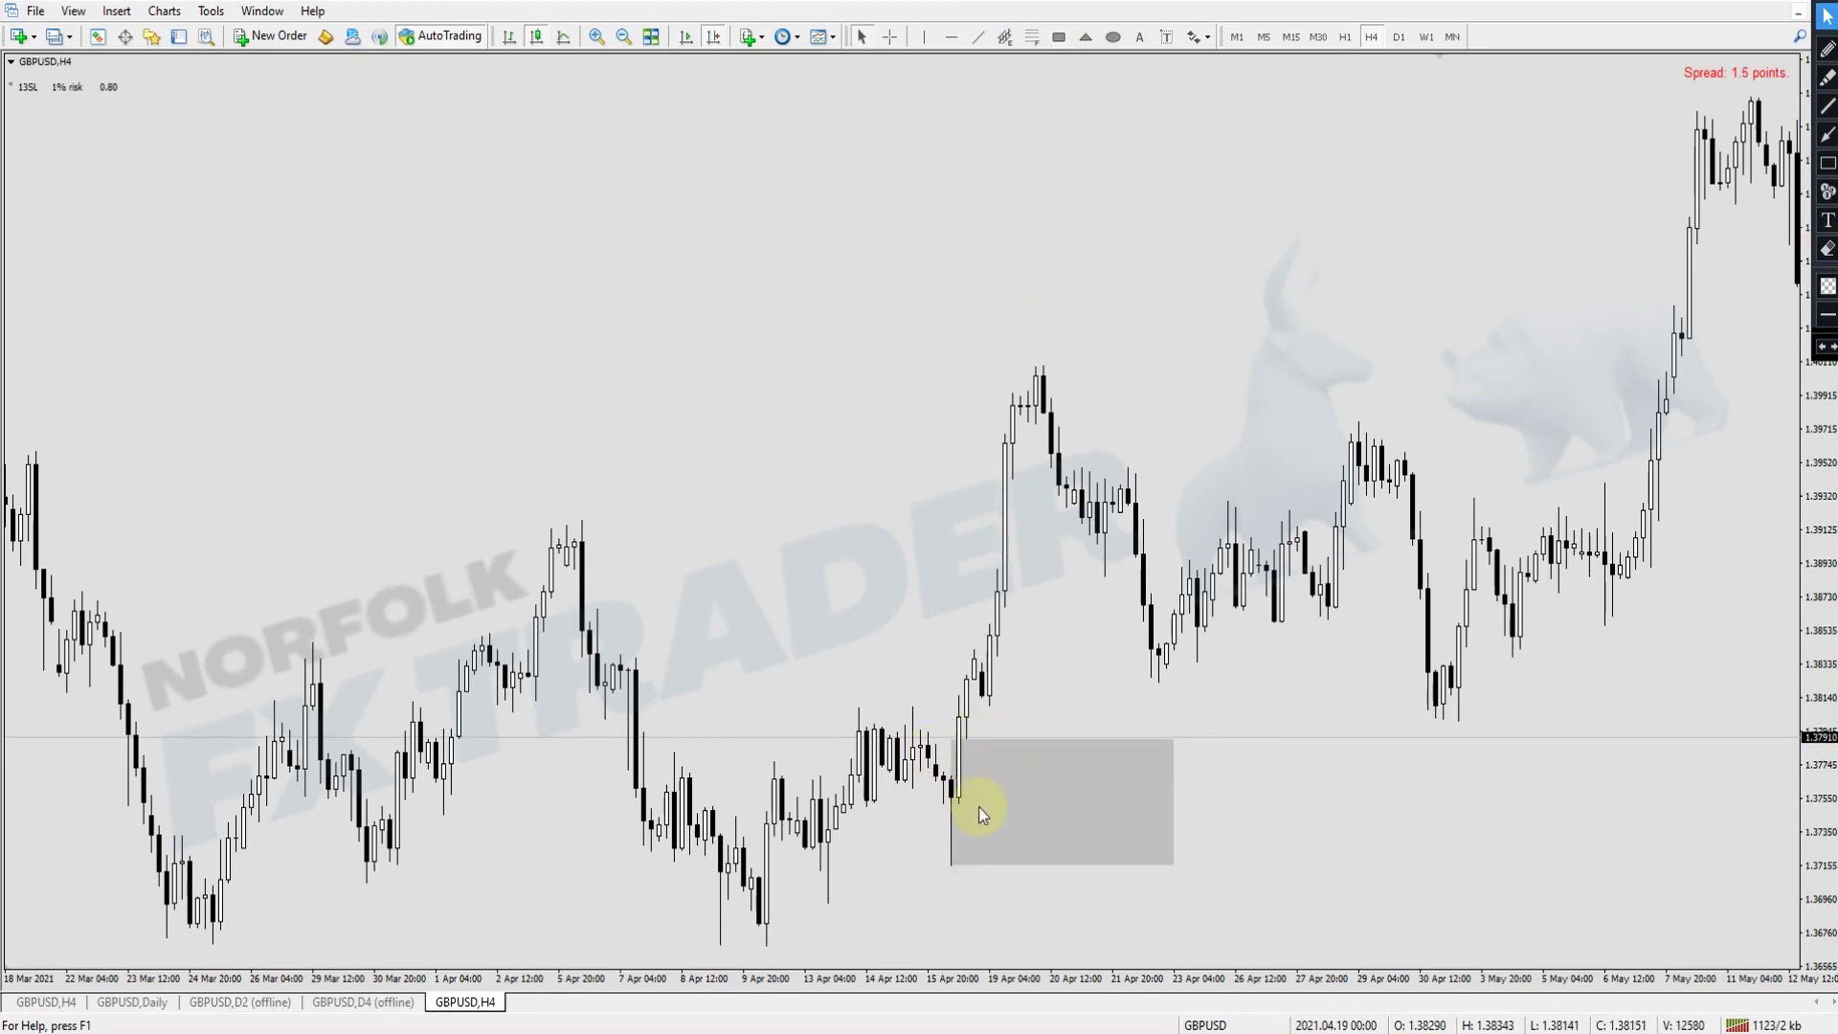
right_click(1180, 742)
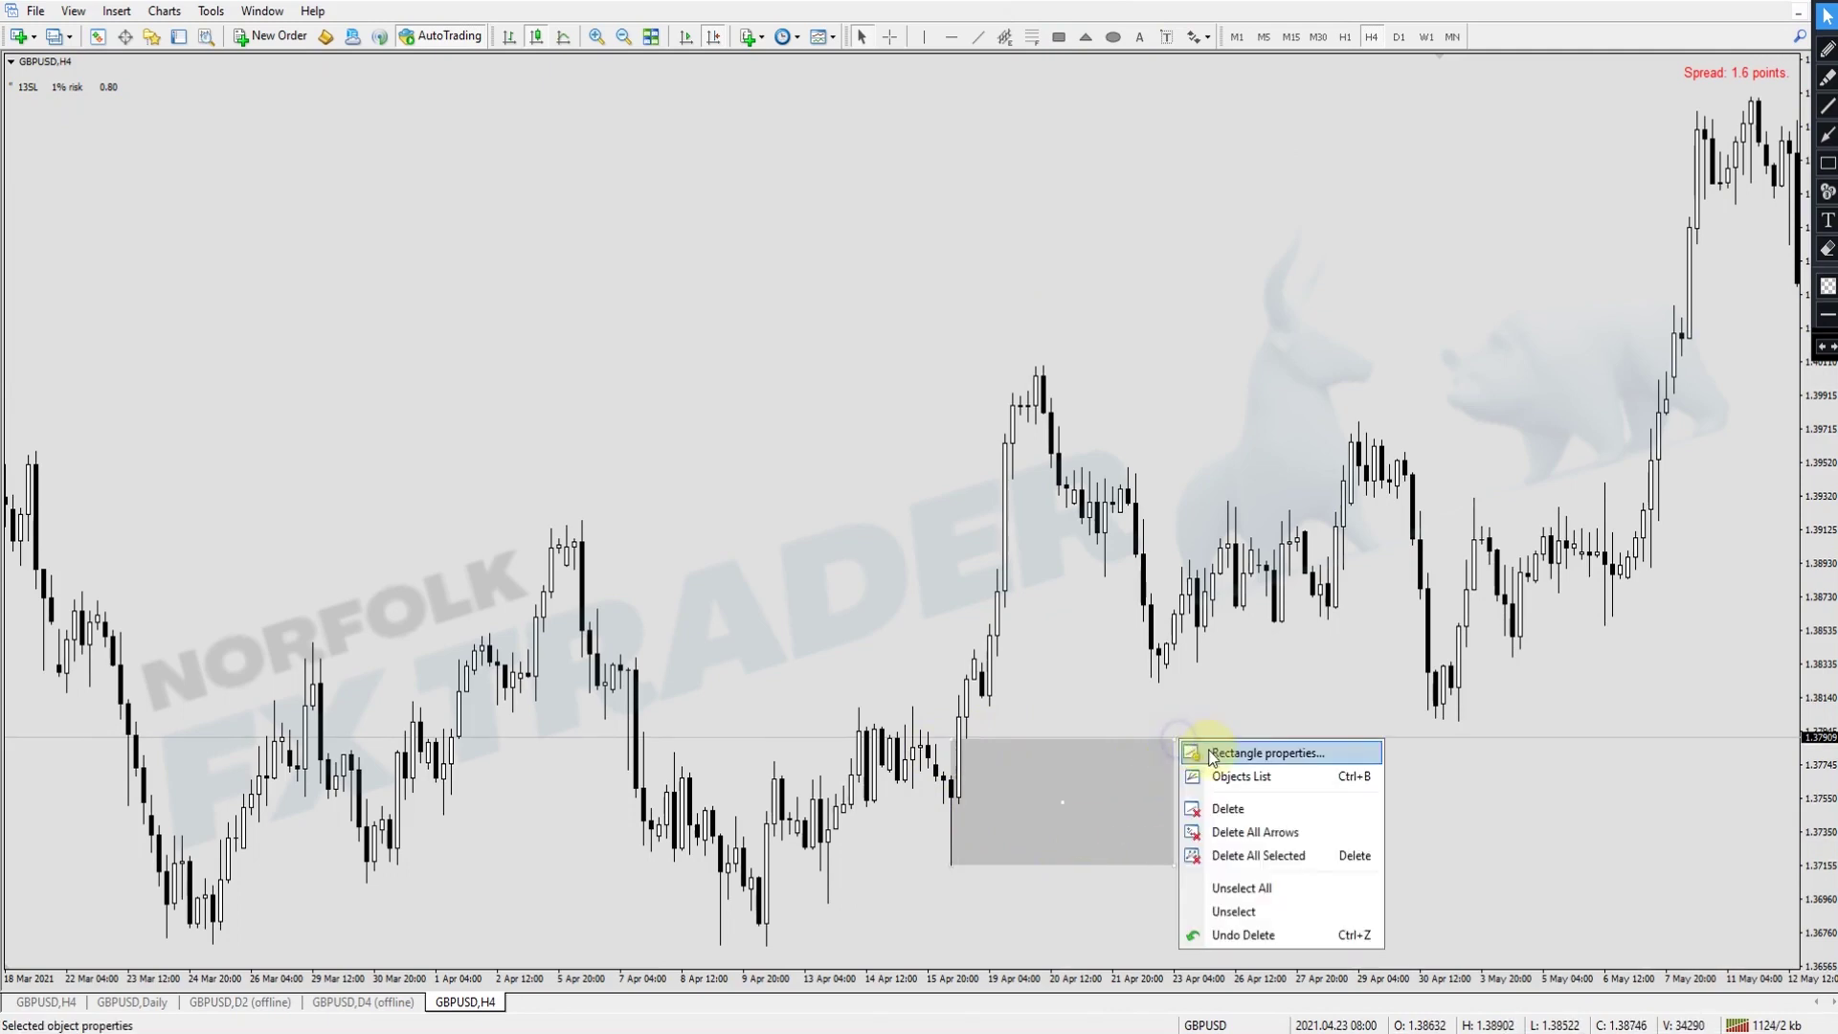
- Change the rectangle's second time to 5.23 04:00 in its properties so it reaches the right edge
click(1211, 751)
click(800, 436)
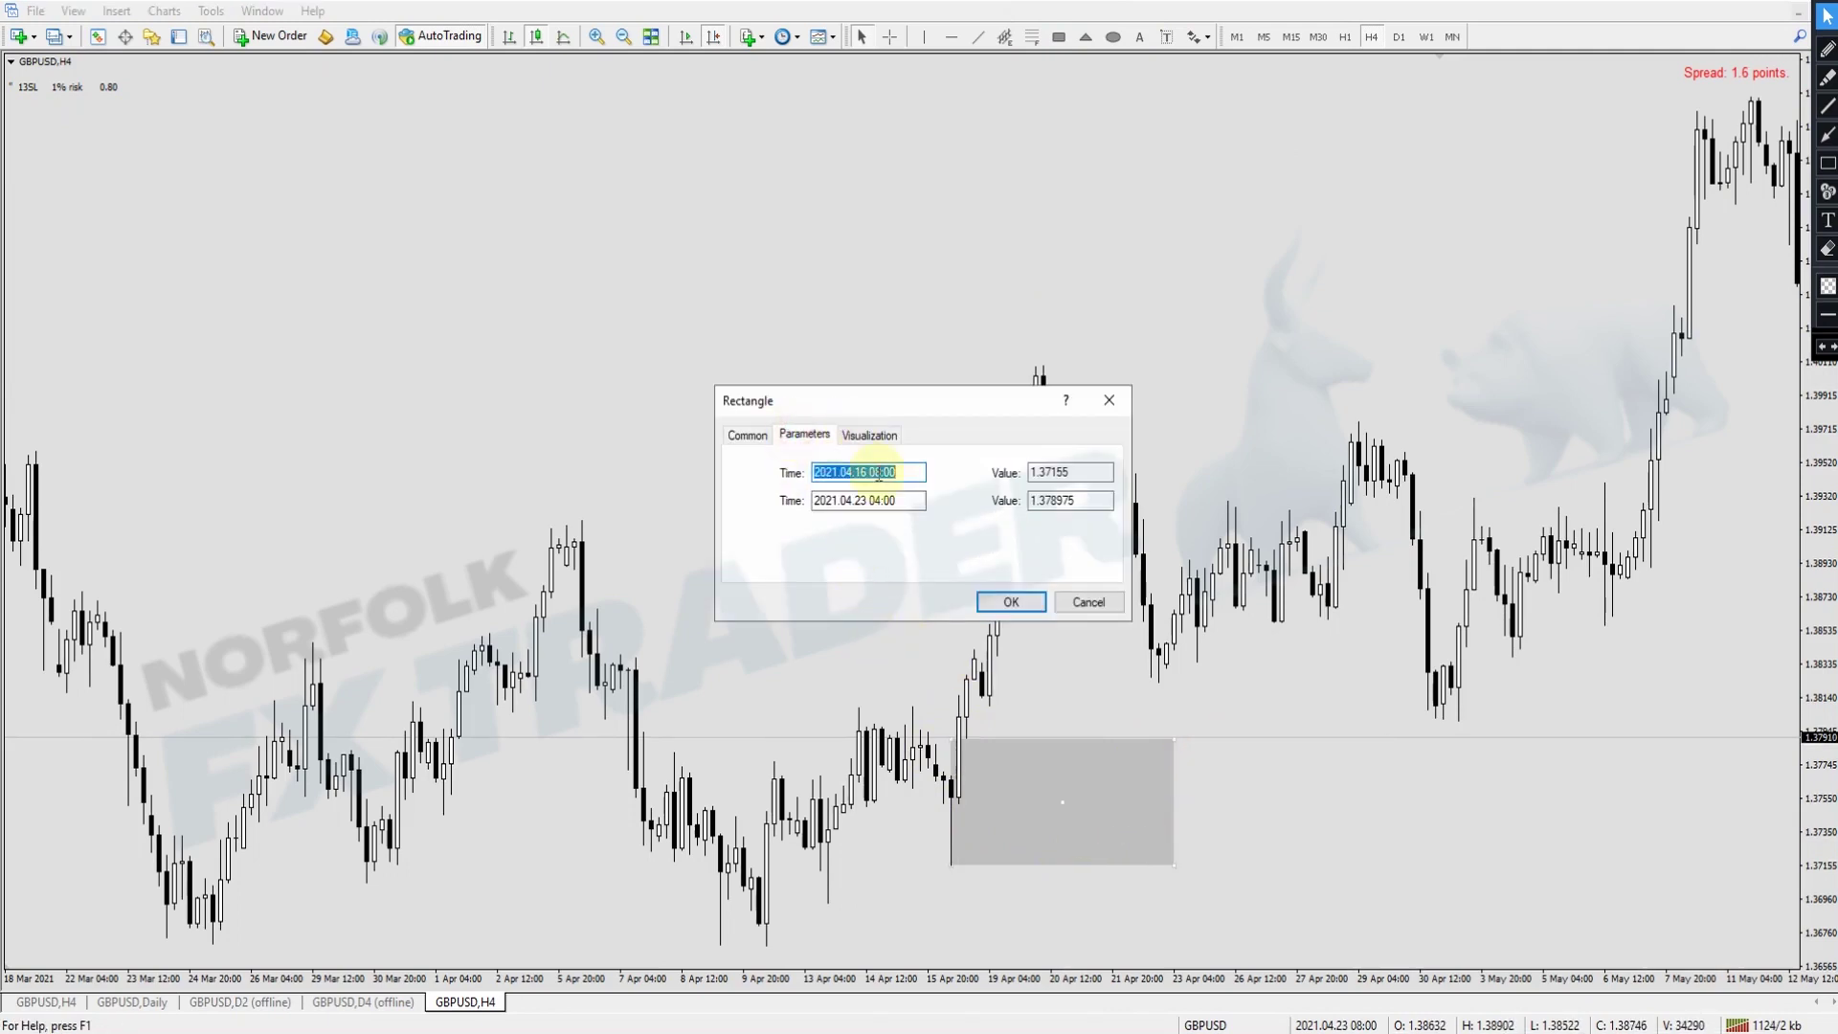
click(872, 502)
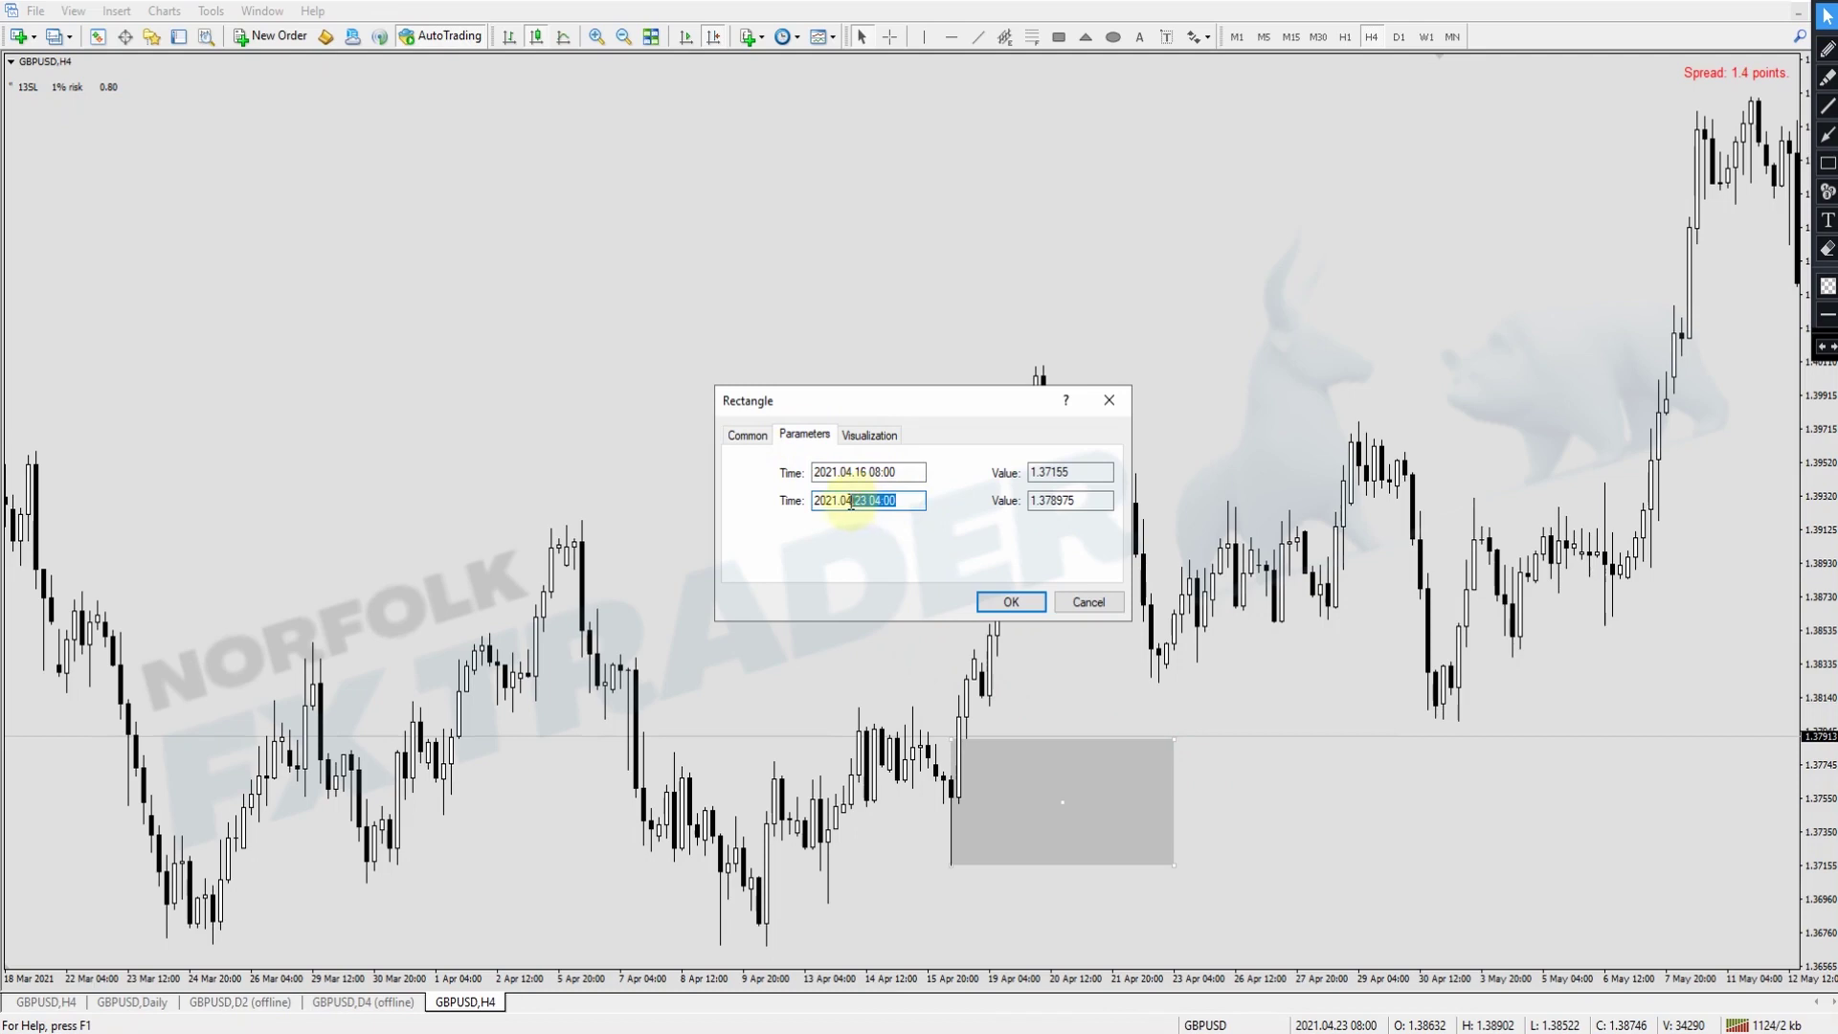
drag(897, 500, 864, 504)
text(5.23 04:00)
key(Return)
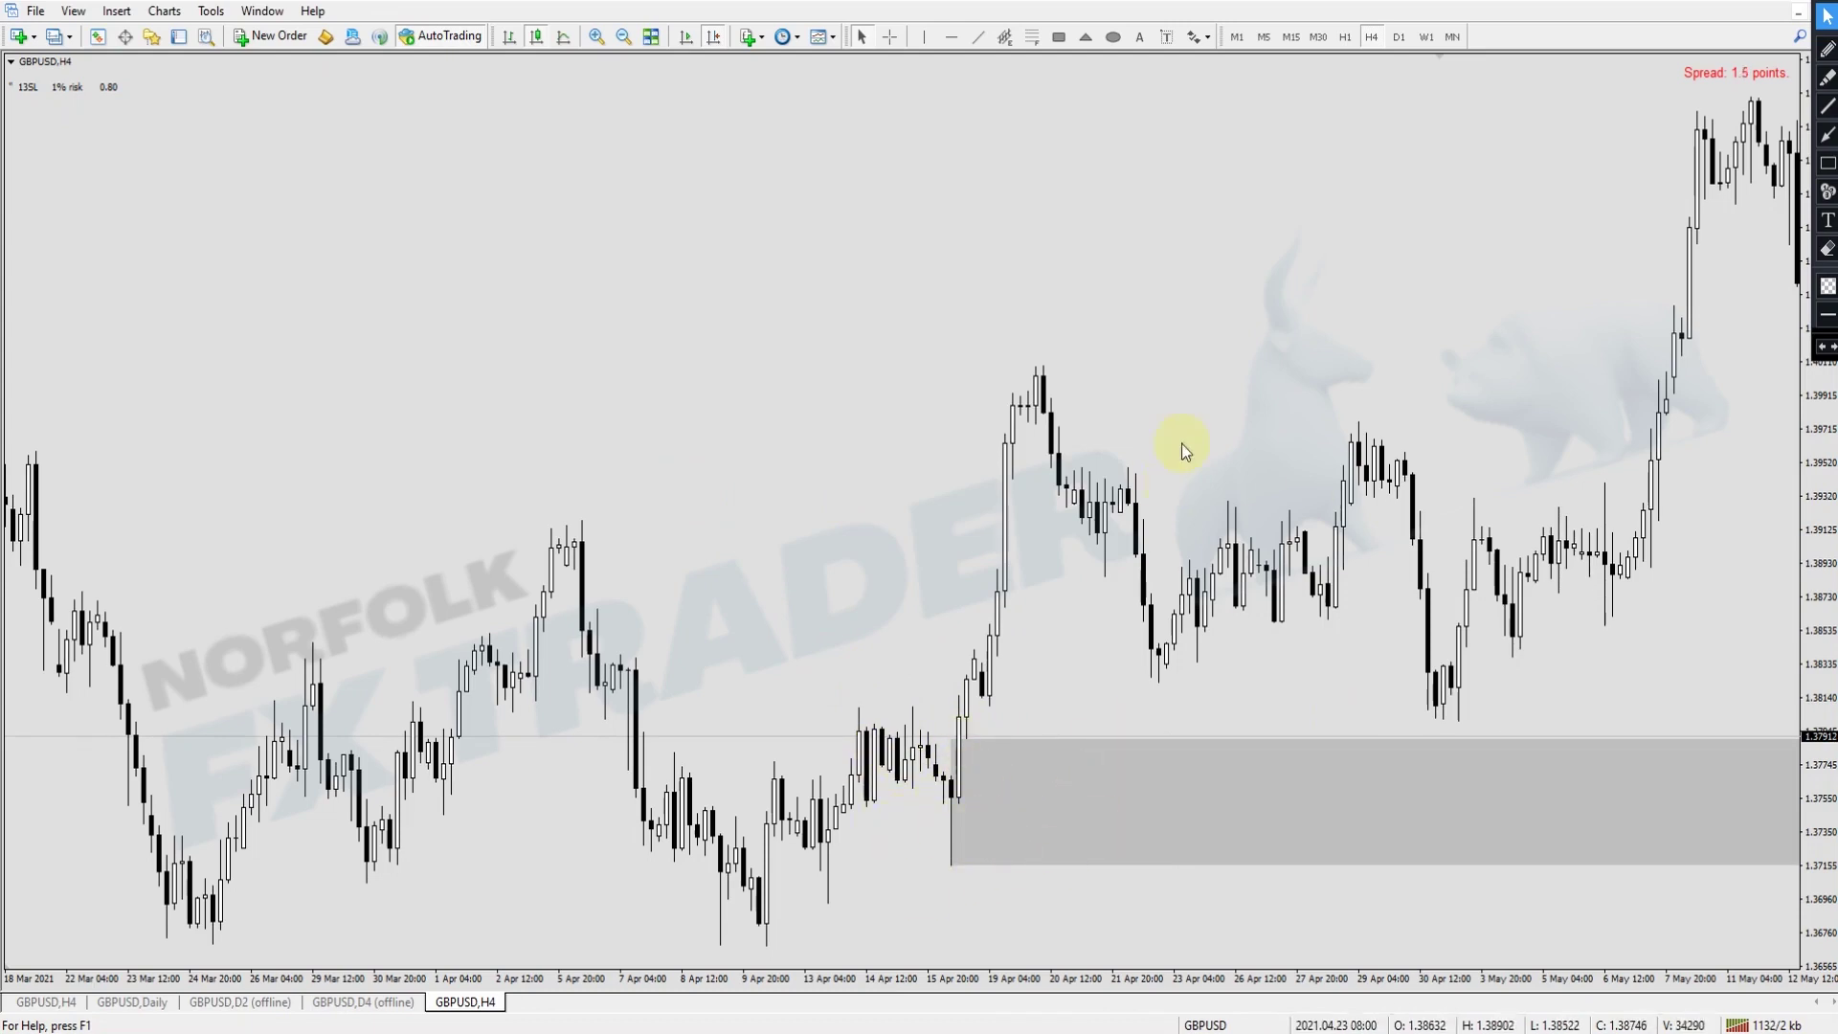
- Jump to the latest bars, compress the price scale, sketch around the June swing low, then erase
click(680, 41)
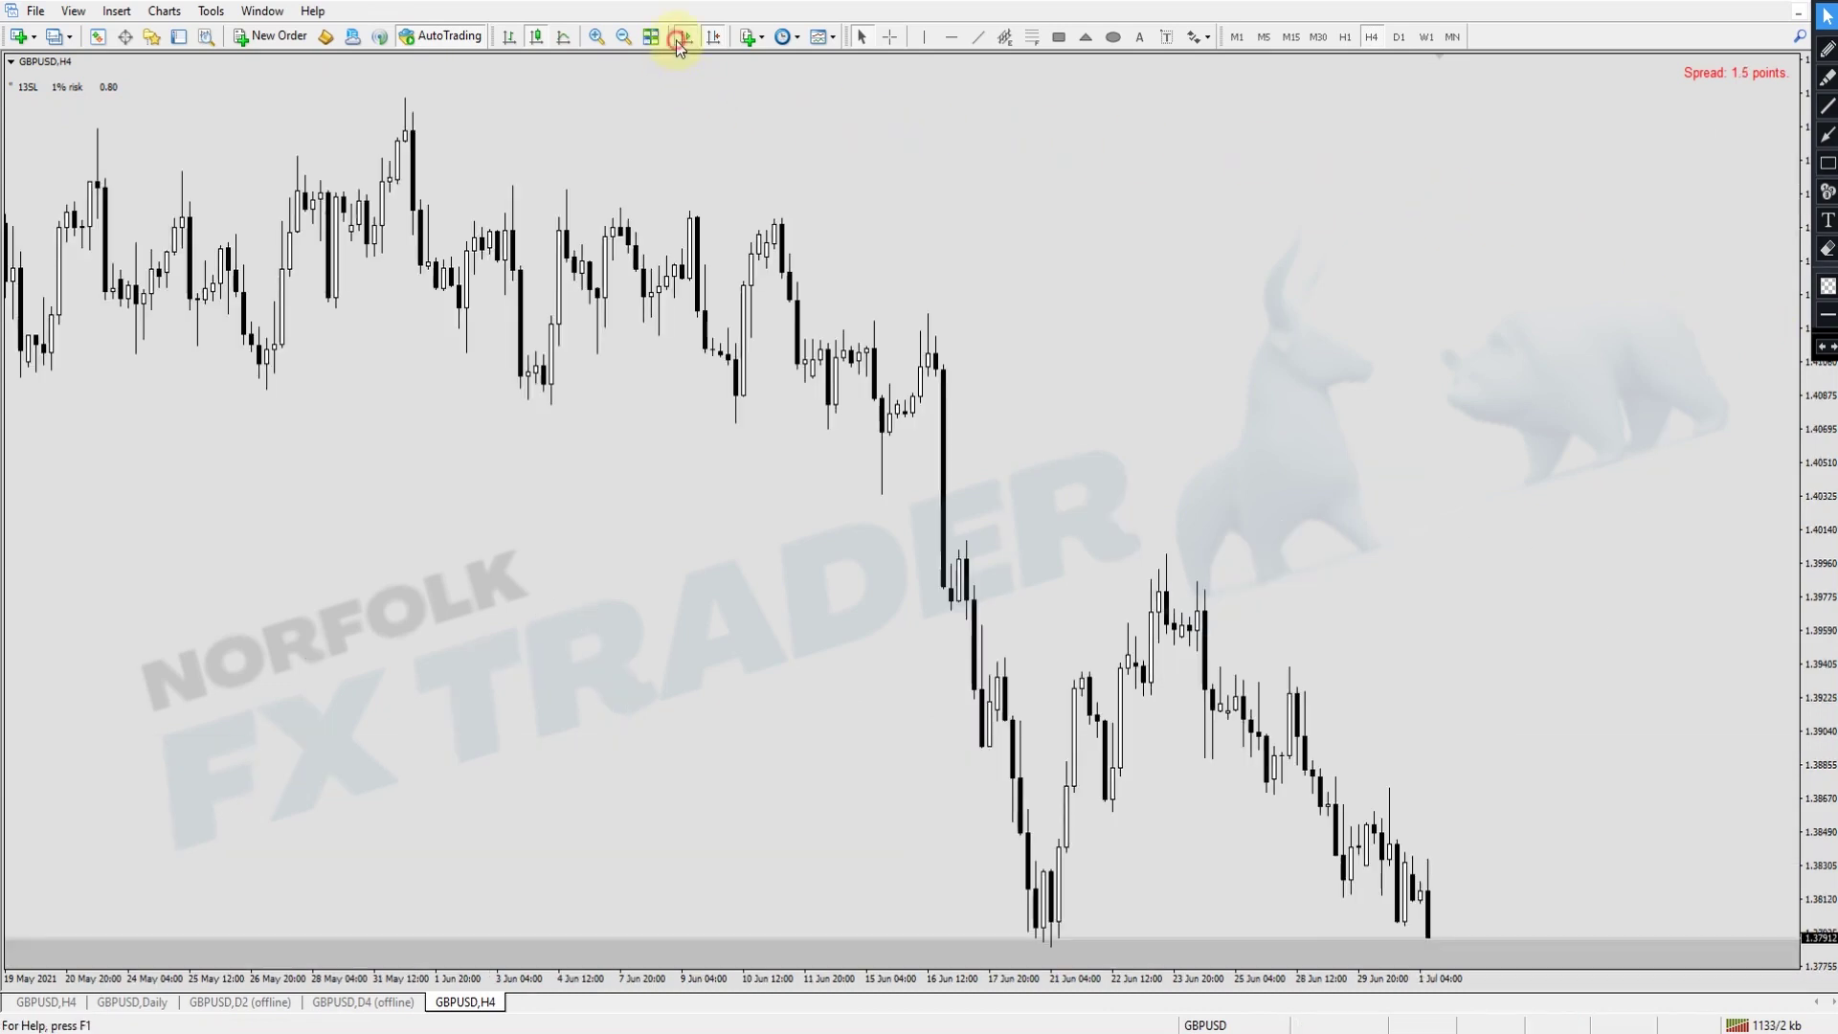
drag(1823, 497, 1823, 574)
click(1825, 52)
mouse_move(1072, 837)
mouse_down()
mouse_move(1021, 841)
mouse_move(1050, 842)
mouse_move(1083, 634)
mouse_up()
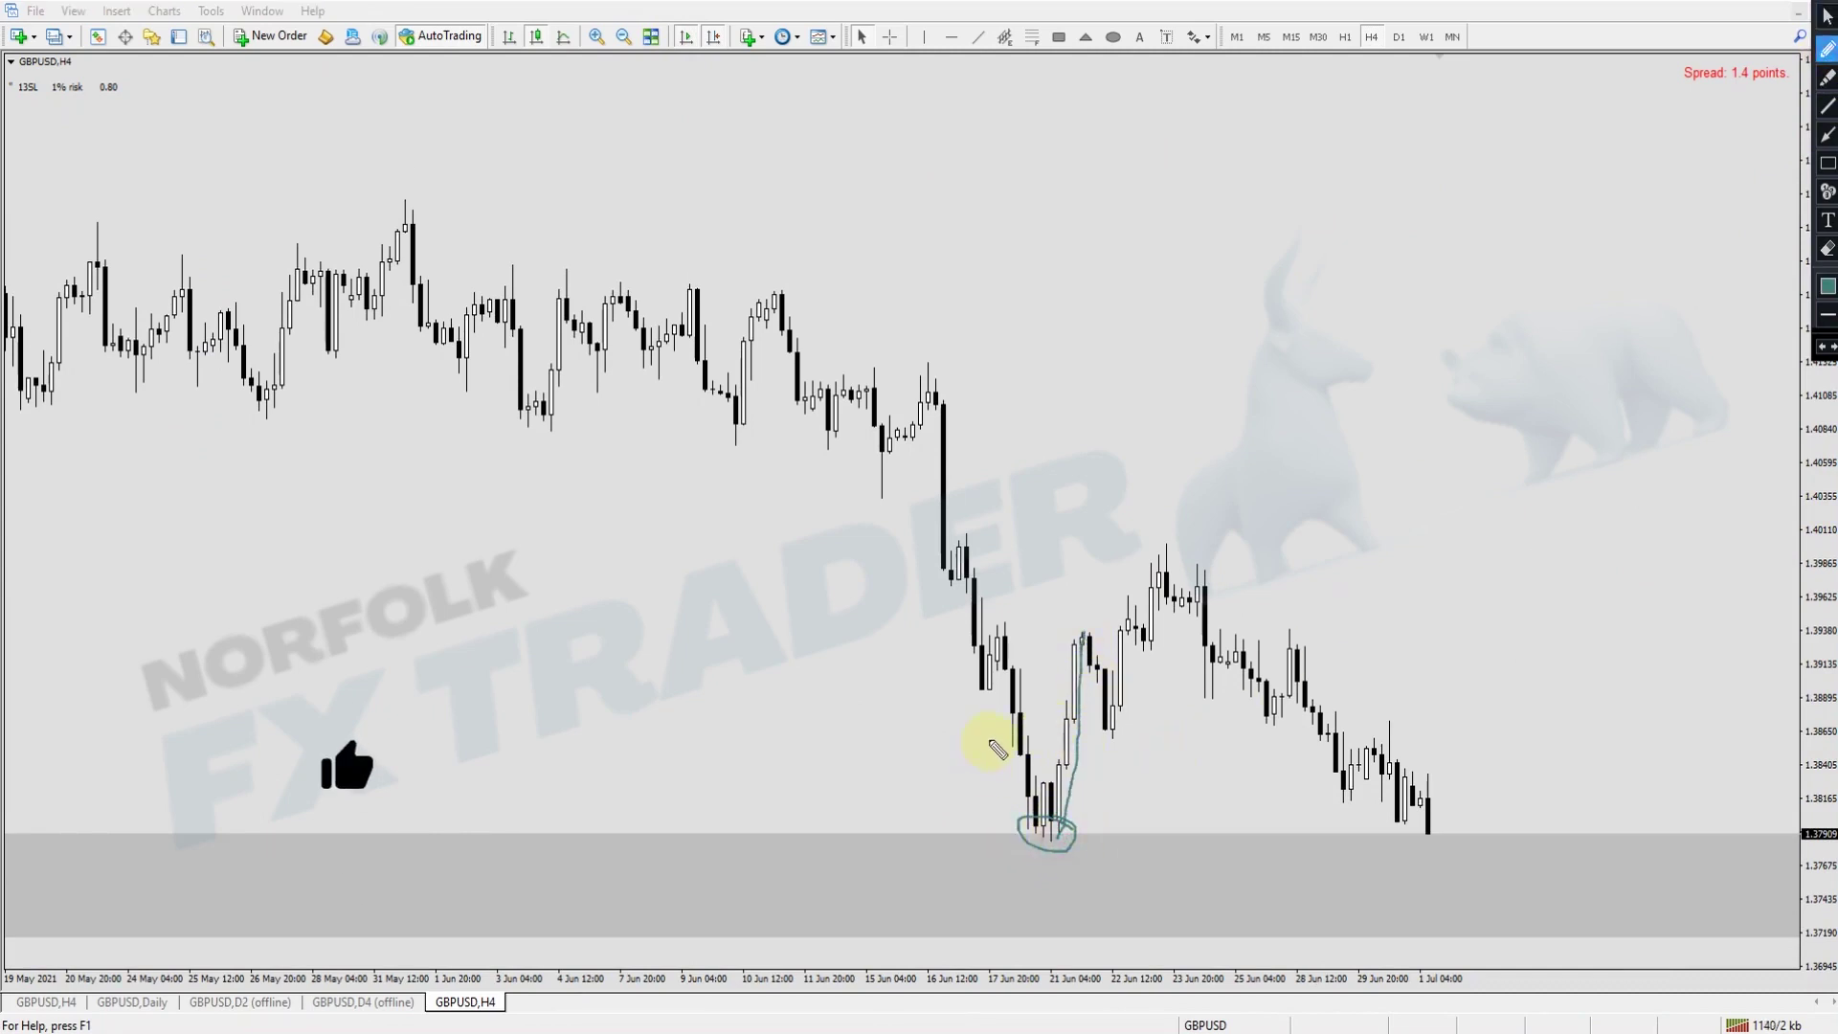
mouse_move(1076, 814)
mouse_down()
mouse_move(1140, 587)
mouse_move(1334, 698)
mouse_move(1411, 816)
mouse_up()
mouse_move(1047, 813)
mouse_down()
mouse_move(1046, 772)
mouse_move(1041, 800)
mouse_move(1080, 787)
mouse_up()
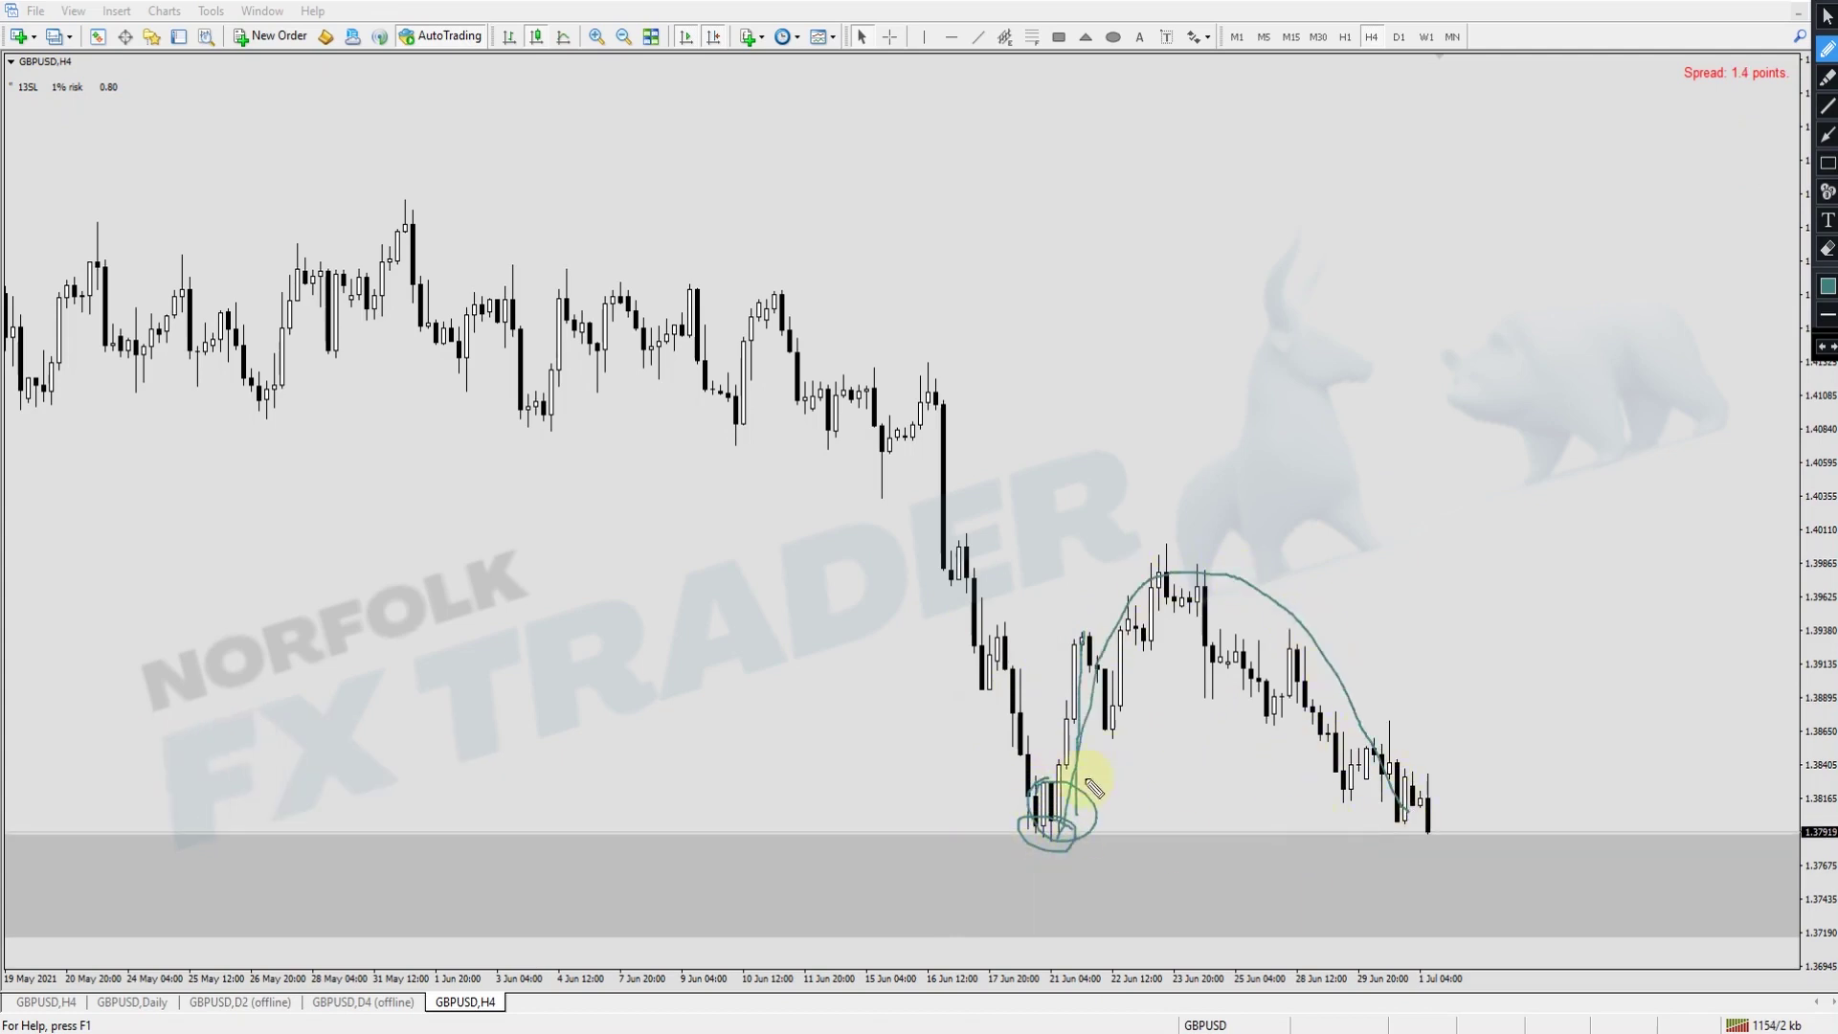
mouse_move(1025, 867)
mouse_down()
mouse_move(1080, 874)
mouse_move(1025, 849)
mouse_move(1059, 816)
mouse_move(1046, 911)
mouse_move(1025, 870)
mouse_move(1053, 911)
mouse_up()
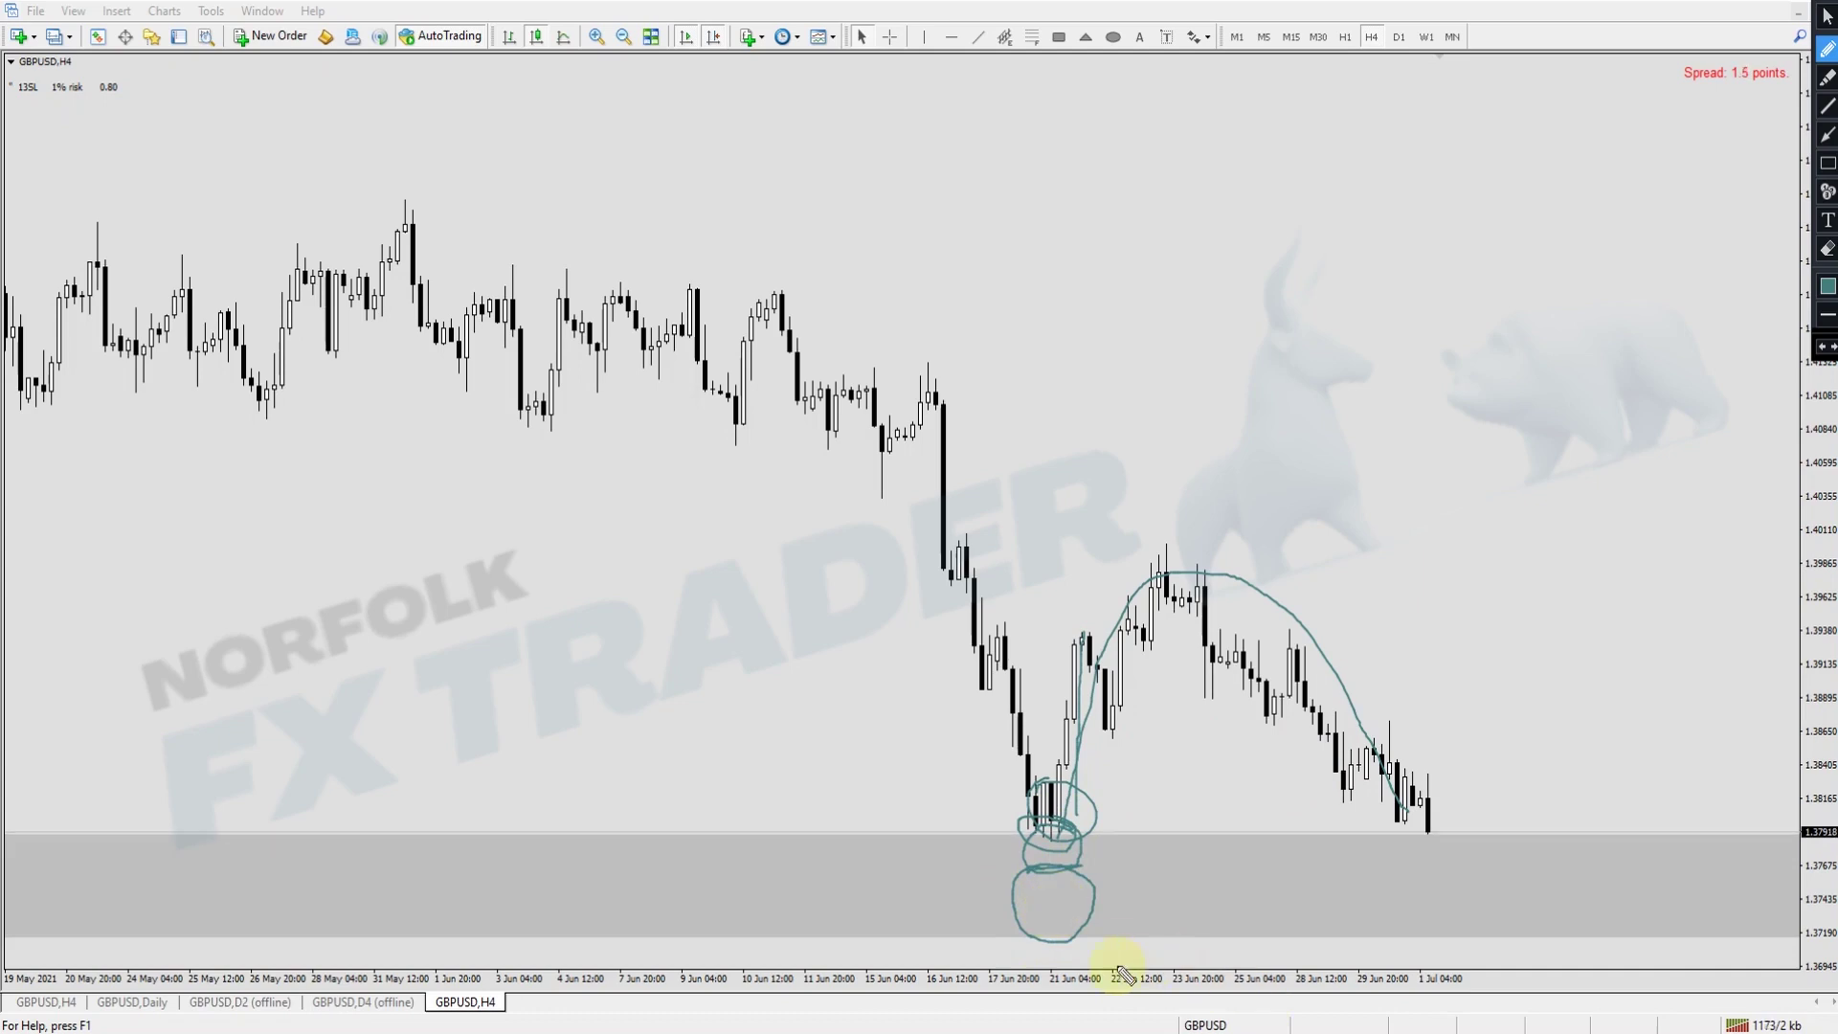
click(1828, 249)
- Draw a blue horizontal line at the 21 Jun low and red arrows dipping into the zone and rallying
click(1827, 109)
drag(1049, 838, 1489, 839)
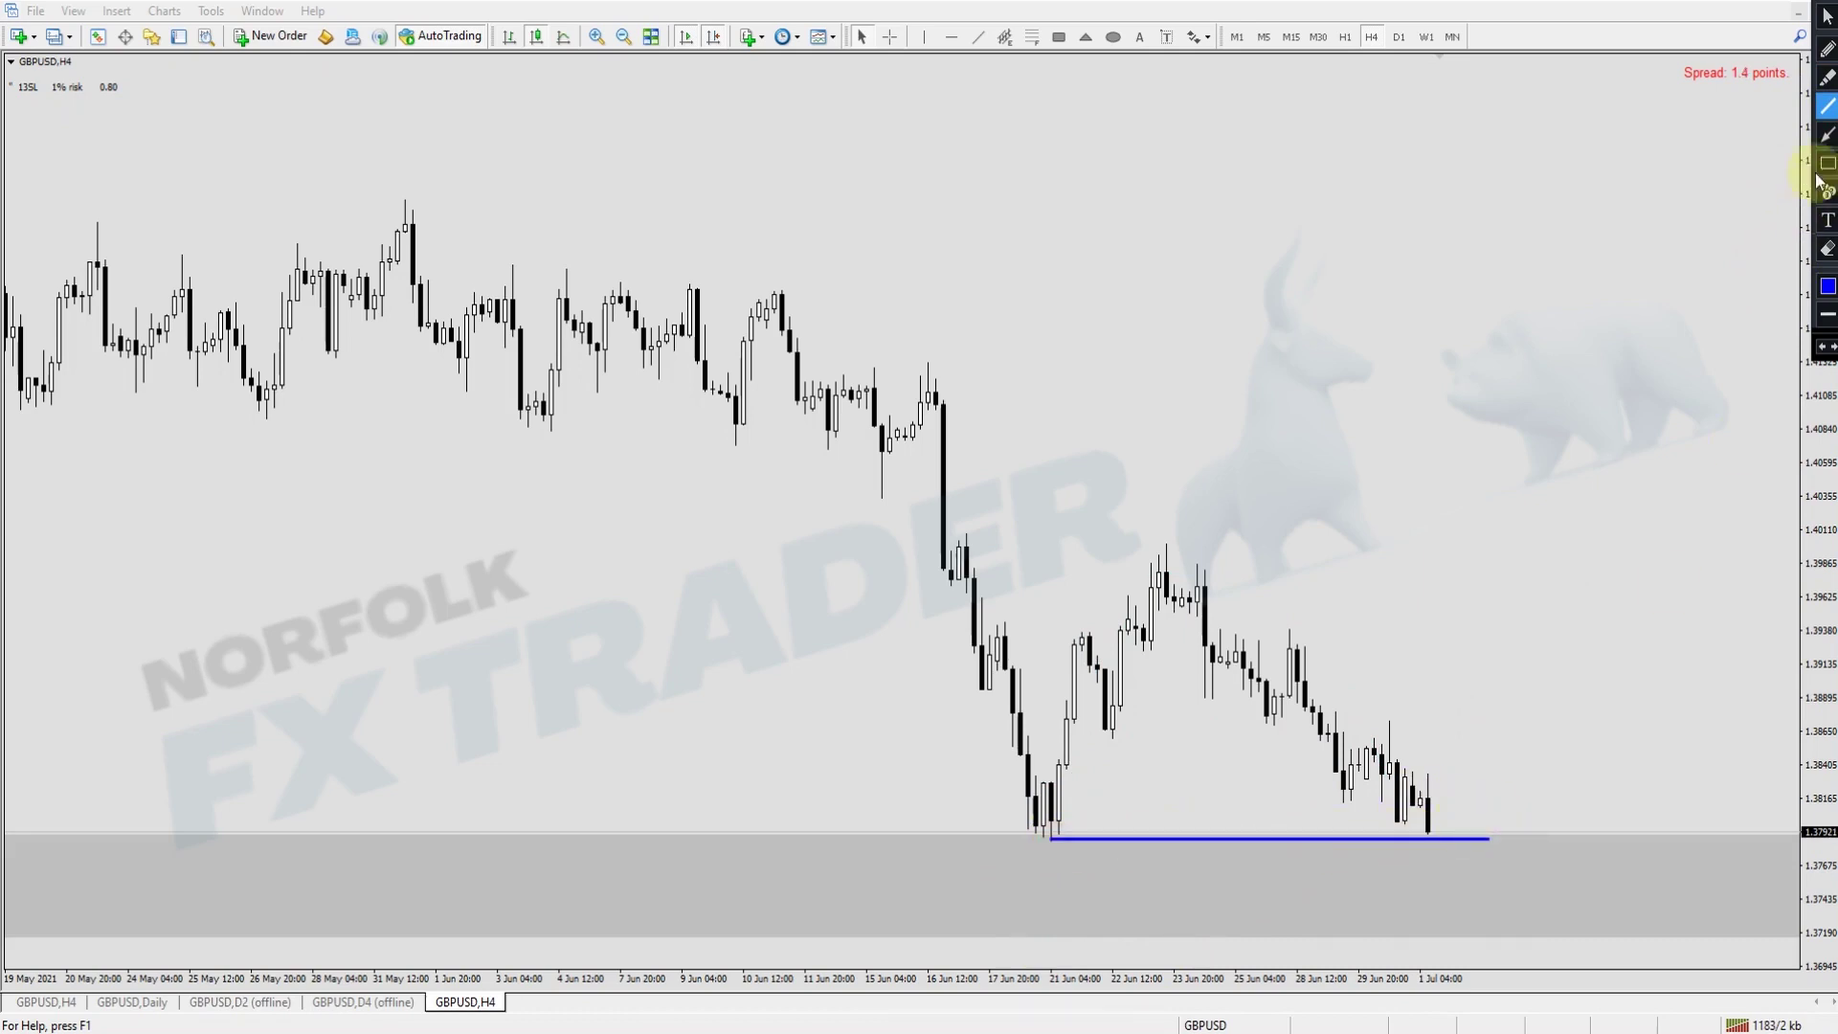
click(1827, 134)
mouse_move(1430, 839)
mouse_down()
mouse_move(1460, 777)
mouse_move(1500, 891)
mouse_up()
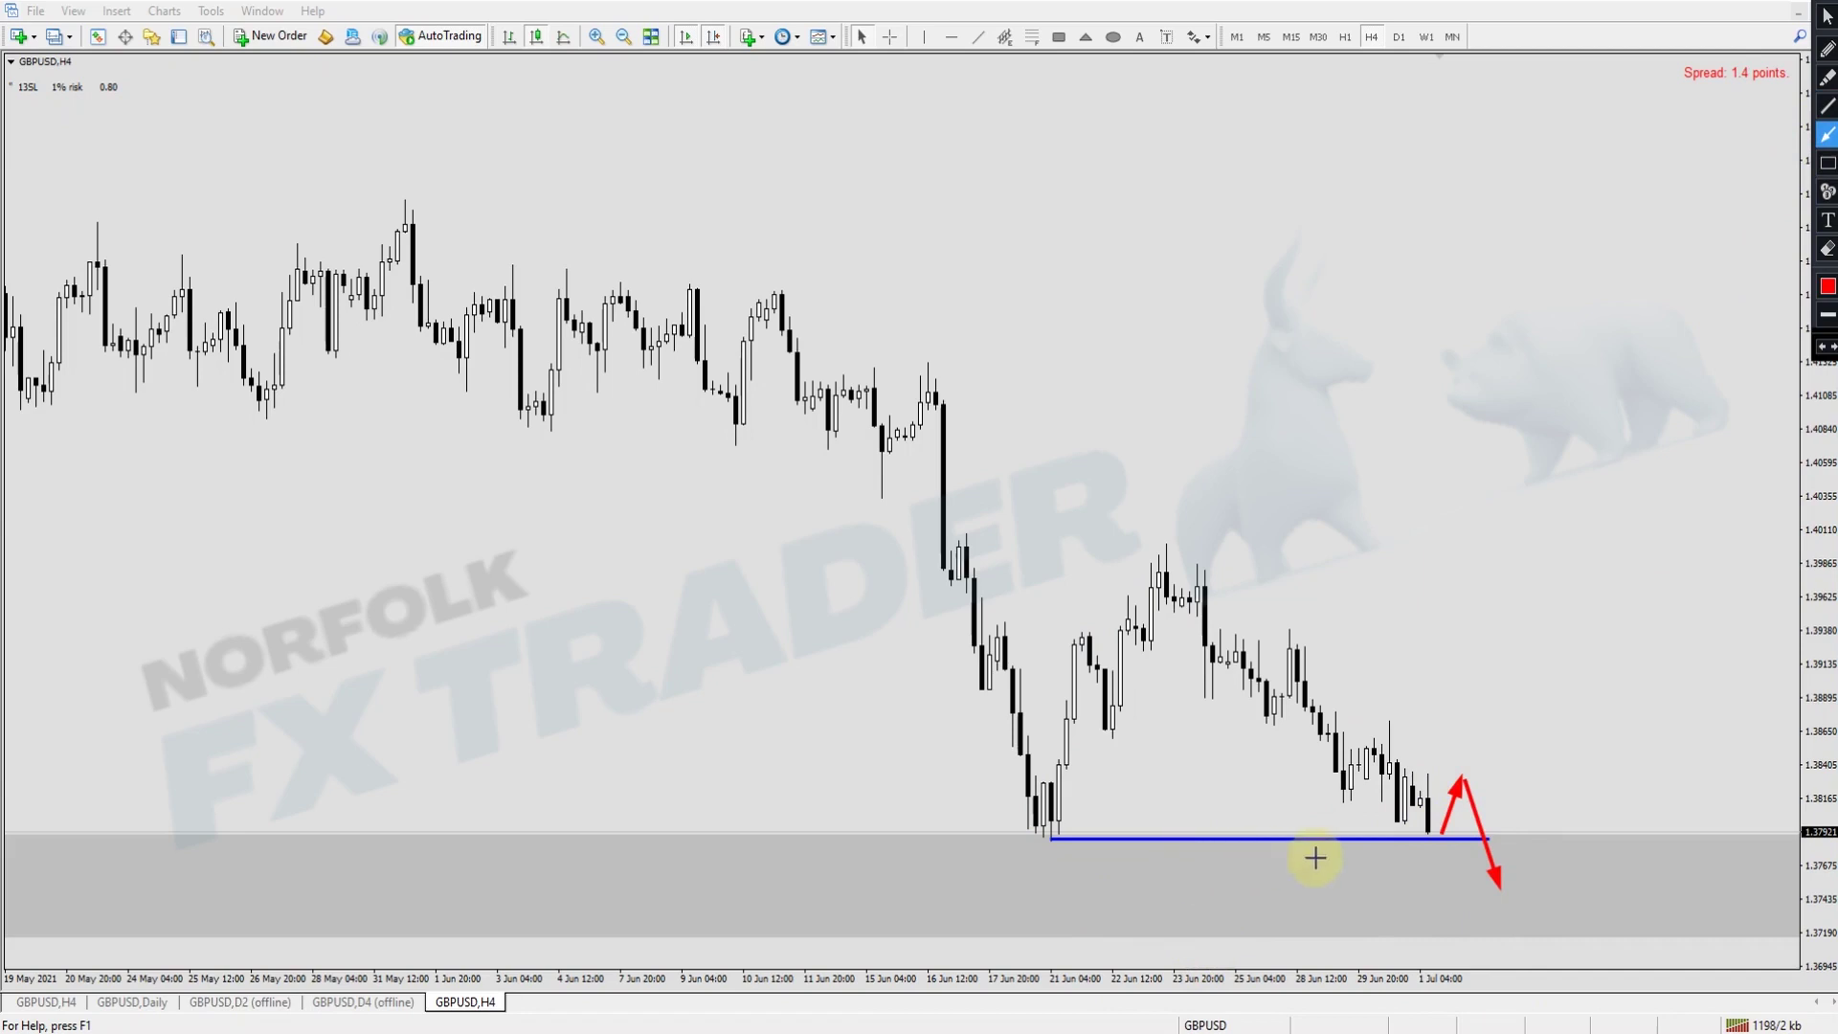
drag(1512, 888, 1534, 648)
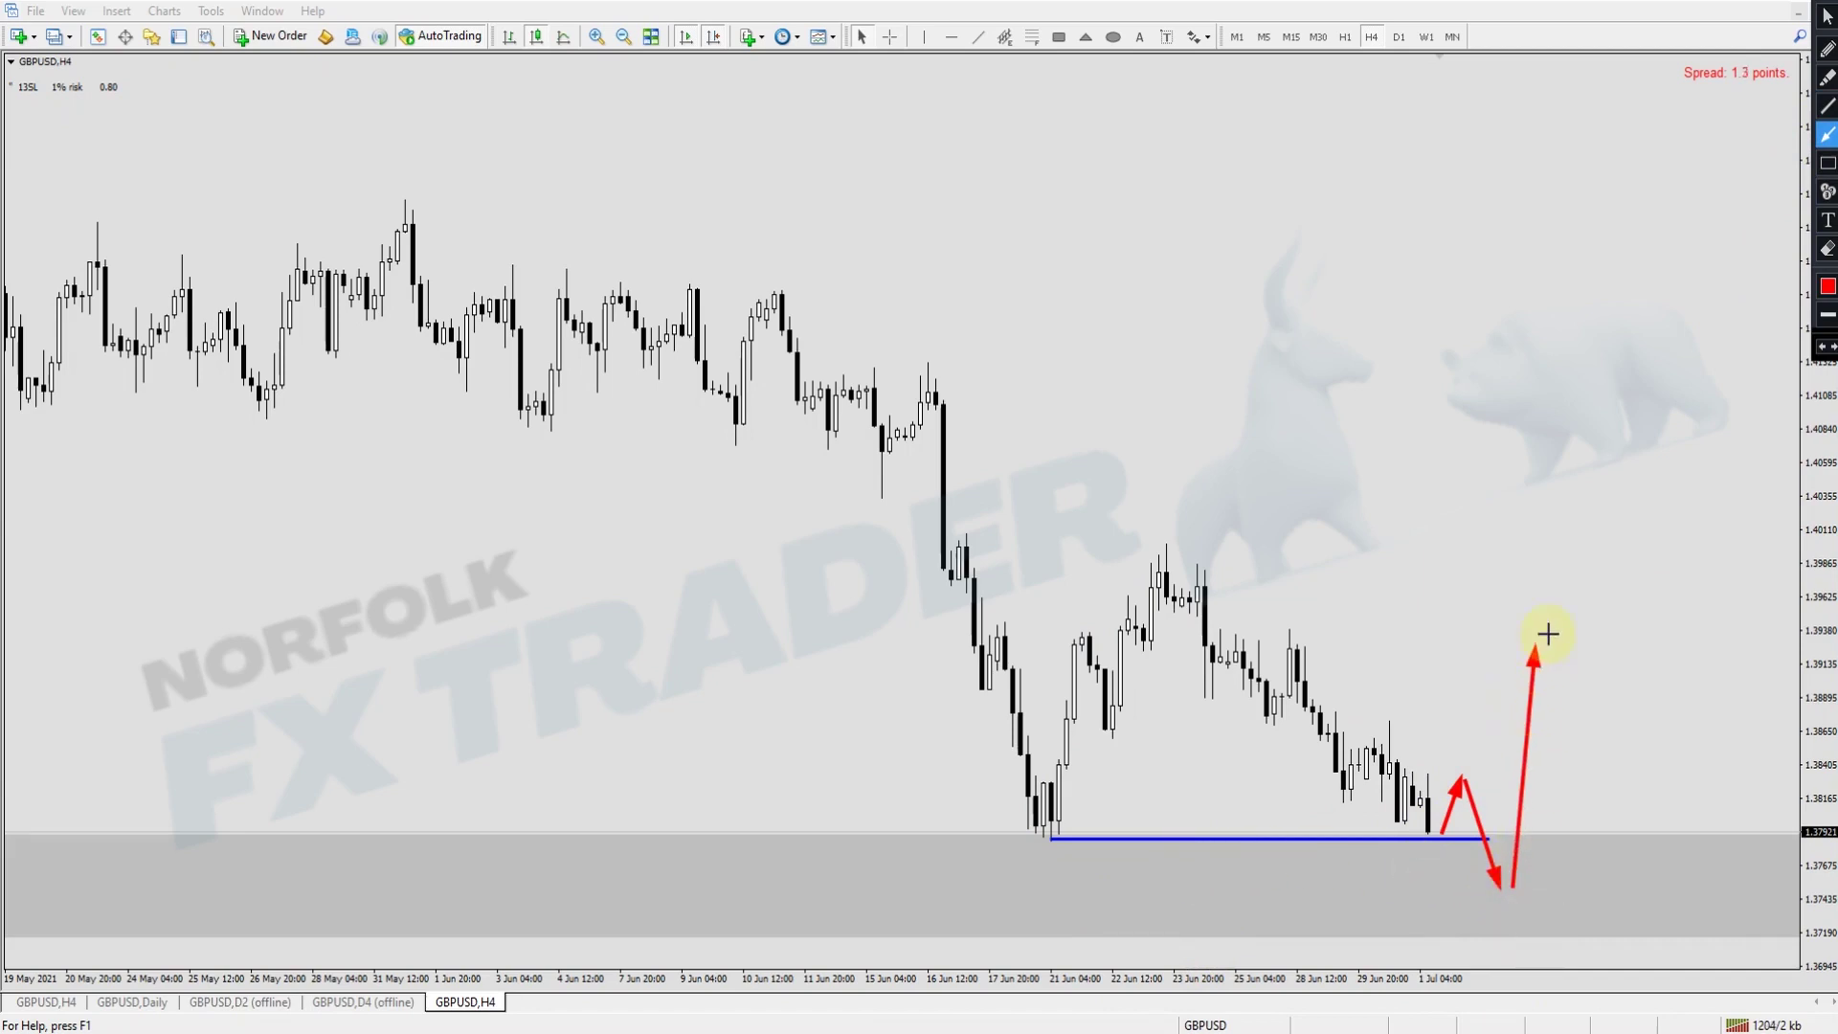
- Box the top of the grey zone, add more red arrows, then erase all these drawings
click(1827, 163)
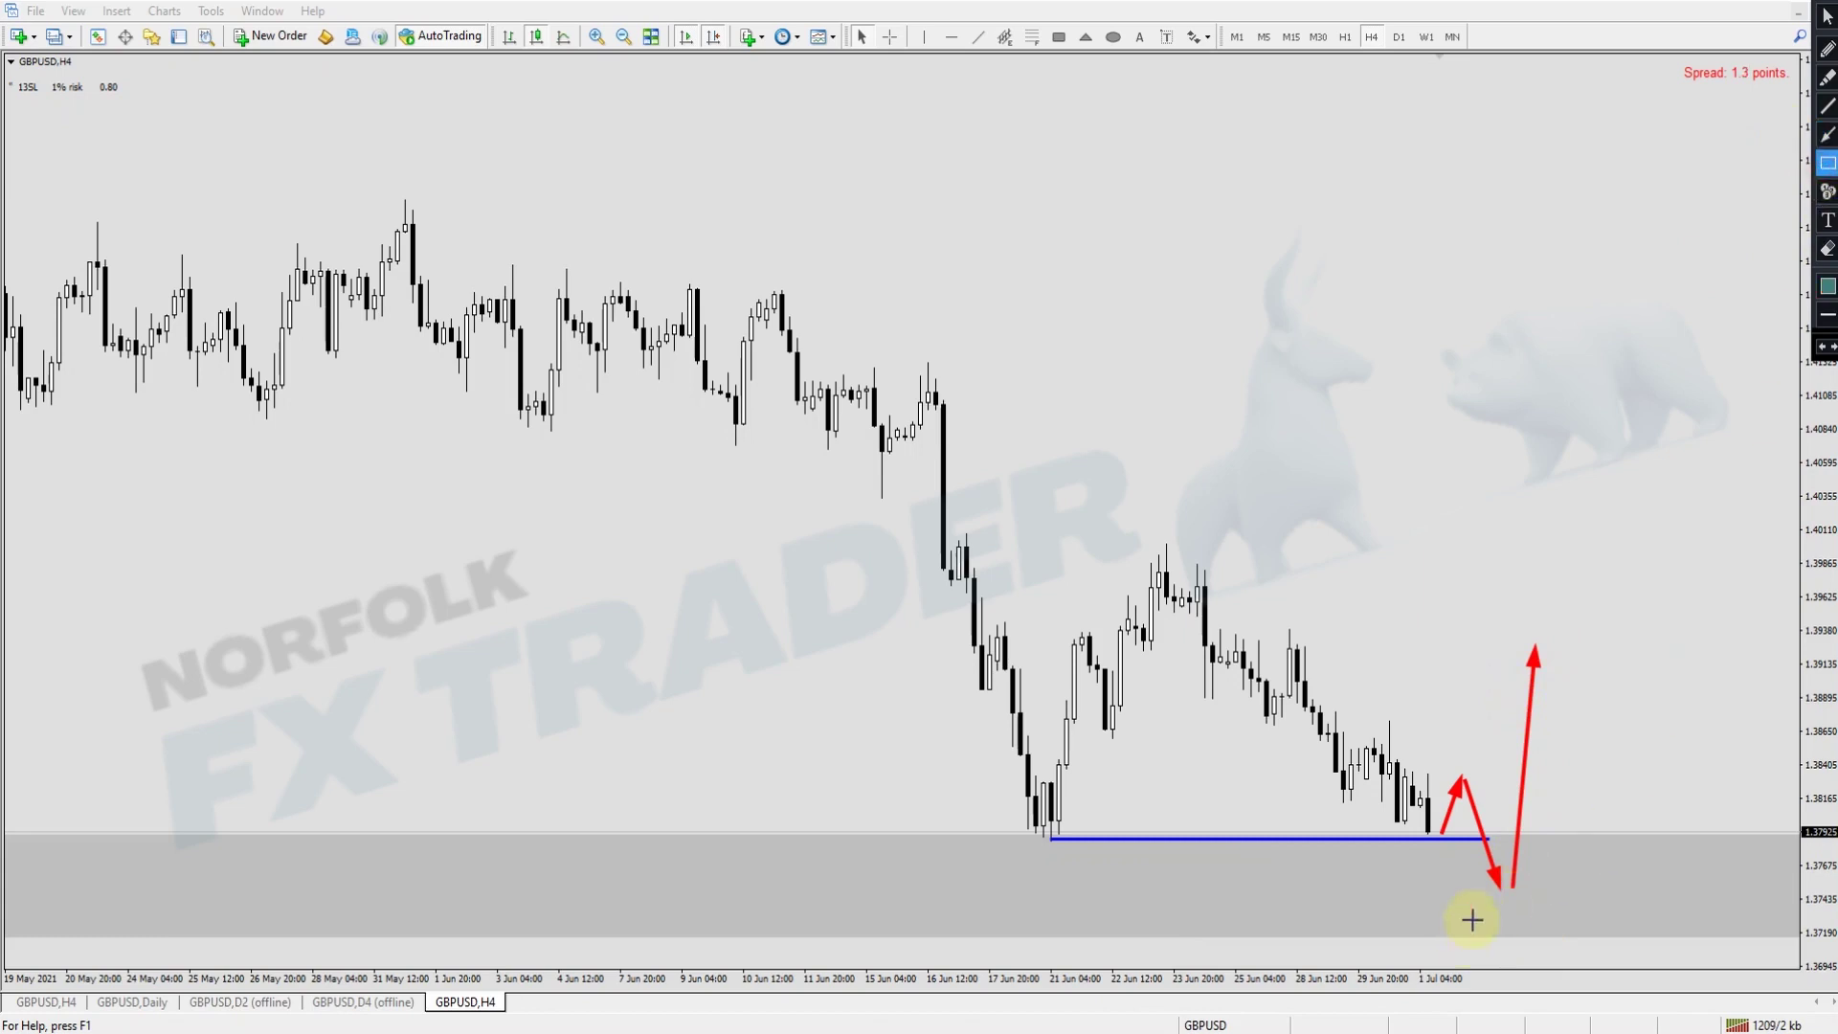
drag(1504, 885, 1692, 827)
click(1827, 134)
mouse_move(1549, 647)
mouse_down()
mouse_move(1627, 832)
mouse_move(1679, 475)
mouse_up()
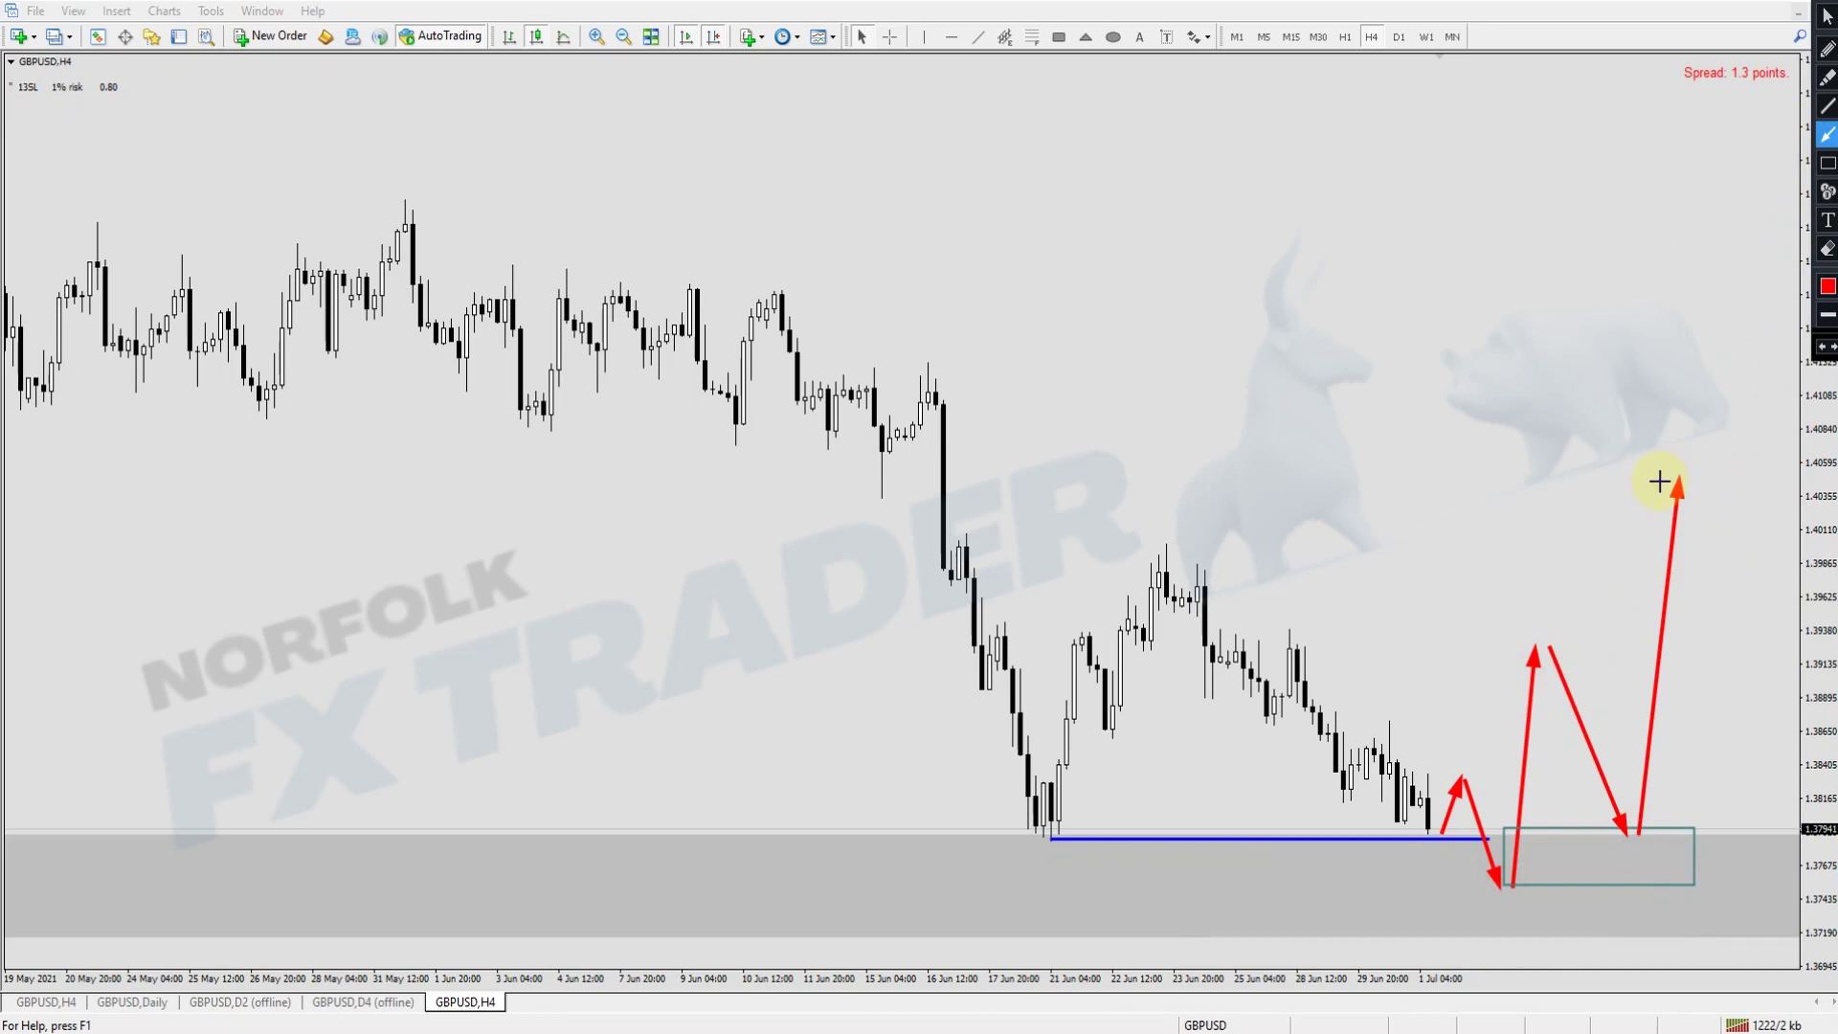
click(1827, 249)
click(1827, 249)
click(1829, 17)
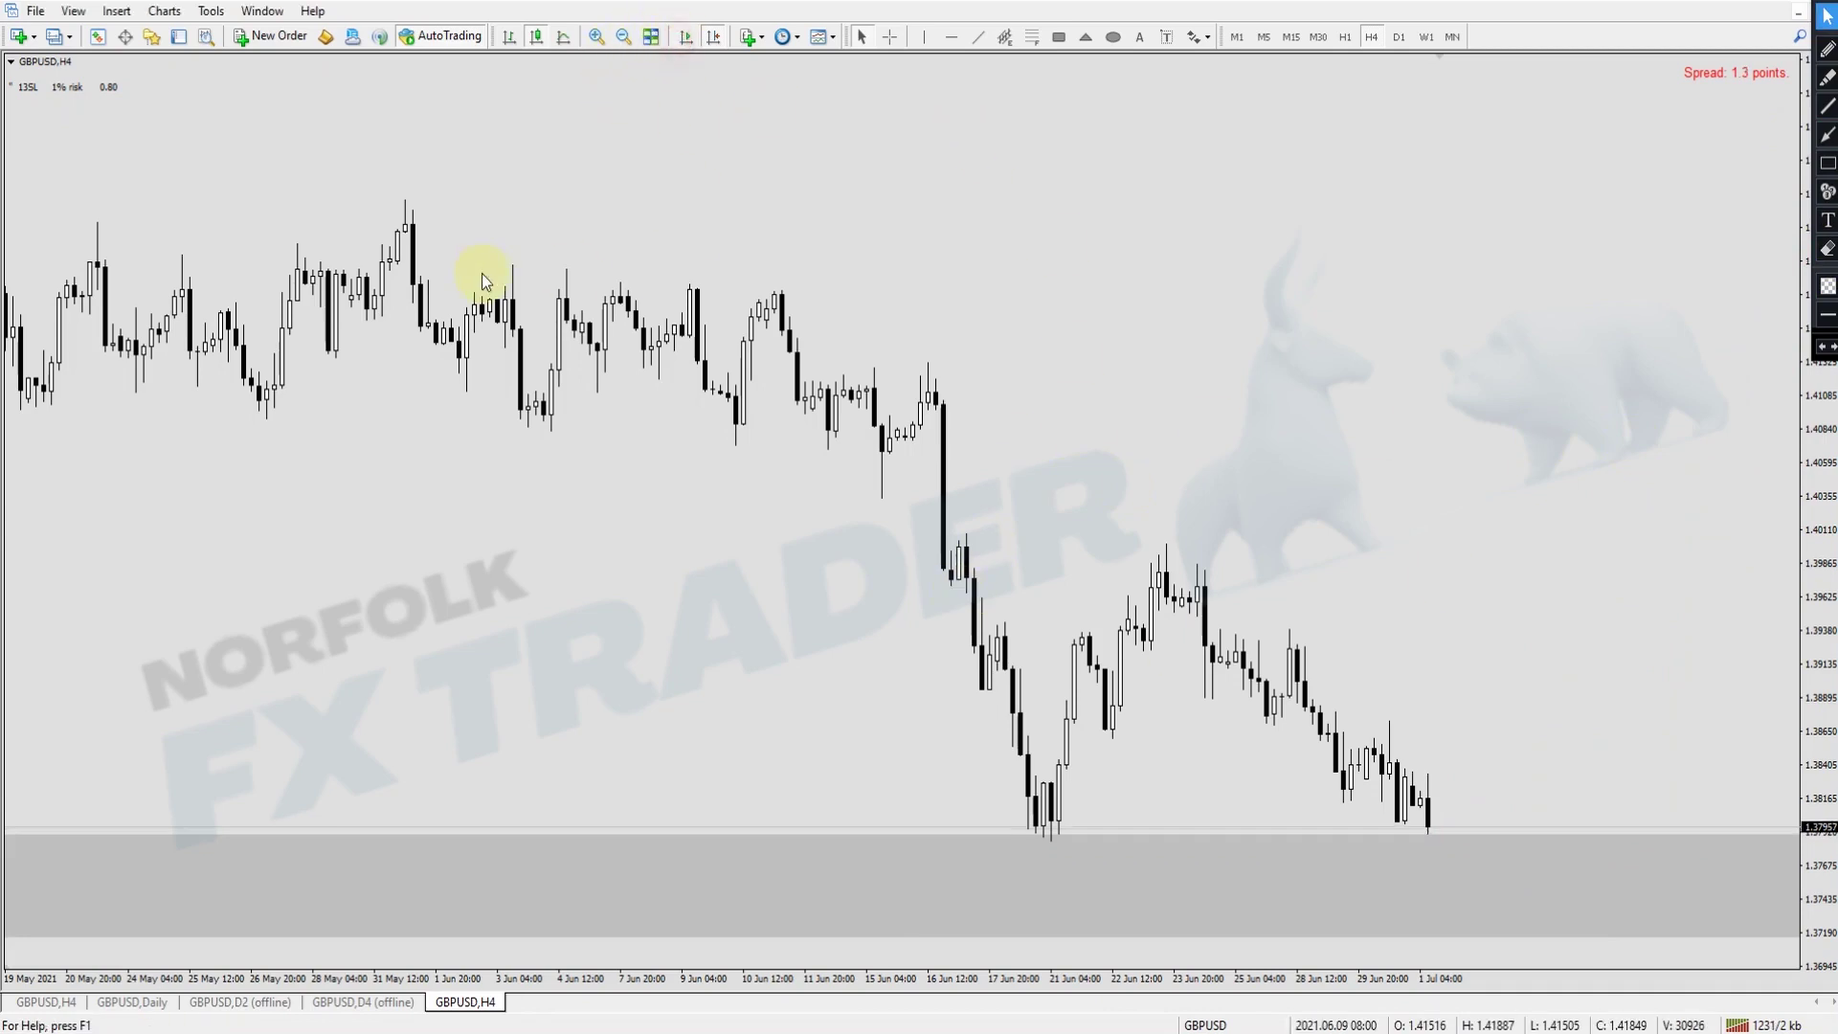
- Mark the 16 Apr bar with a vertical line, switch to Daily, then delete the line
scroll(1095, 459, up, 10)
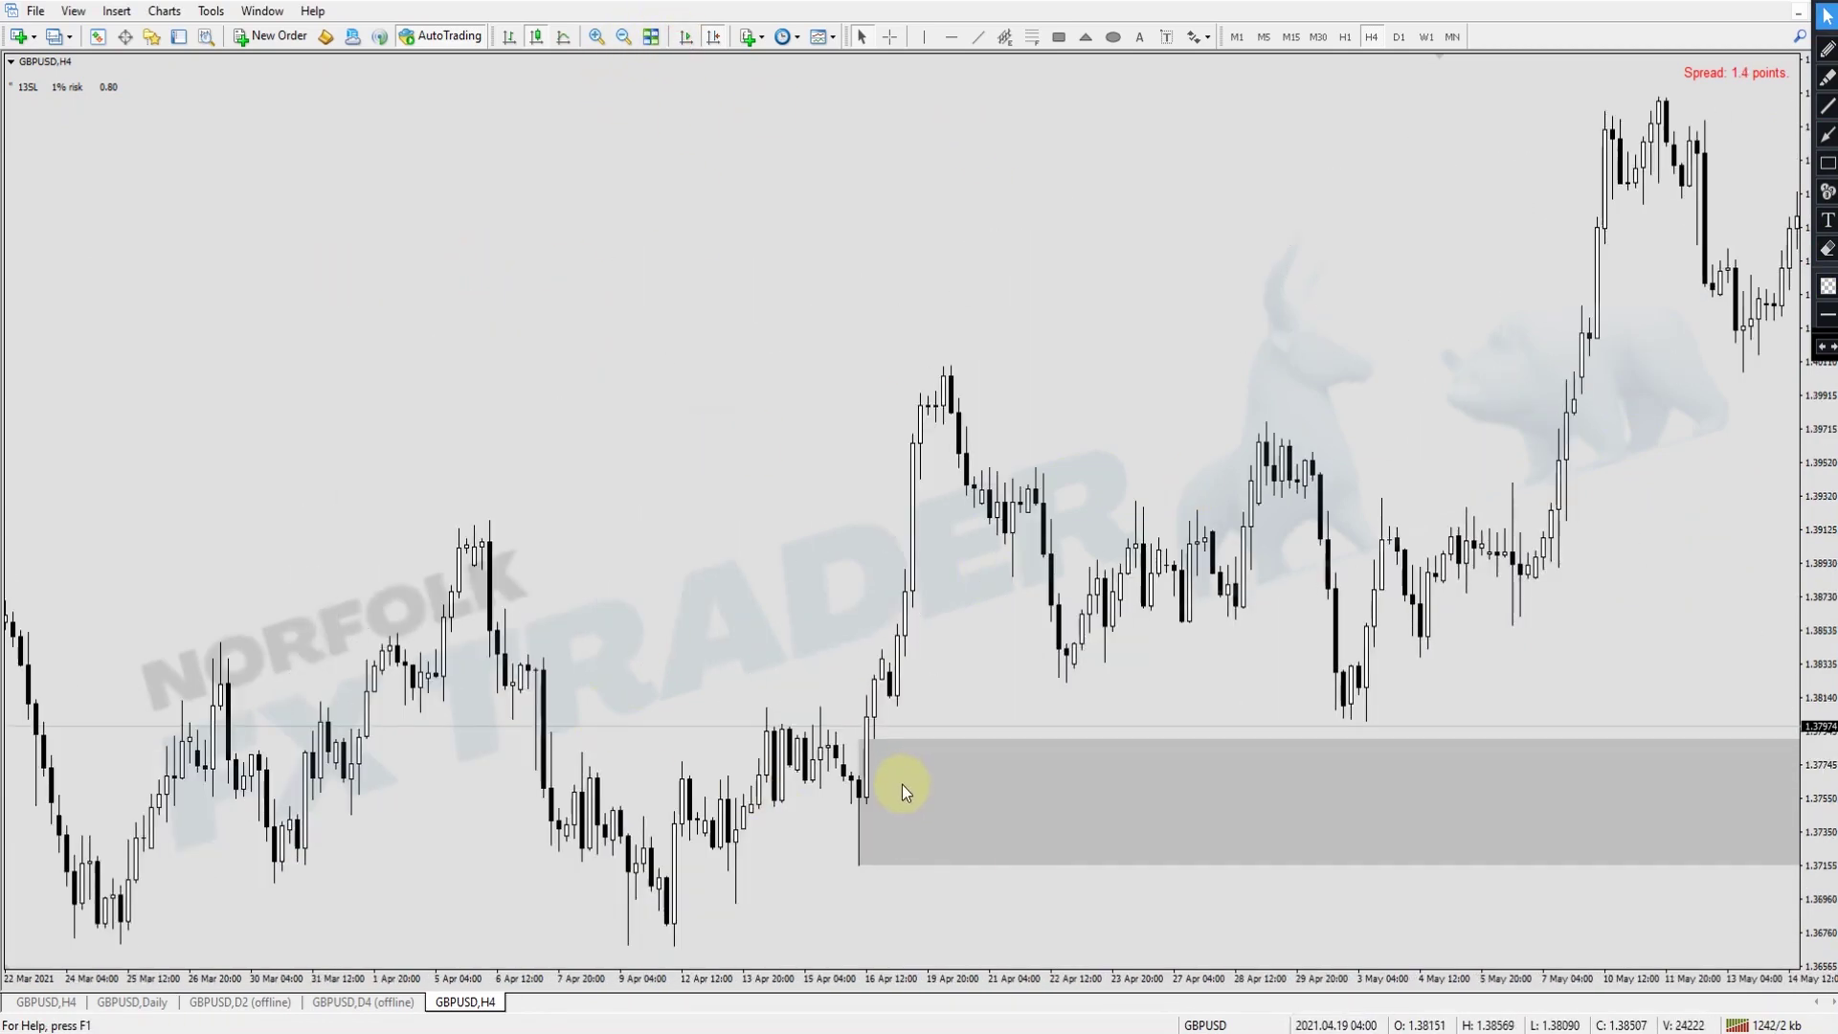
click(924, 36)
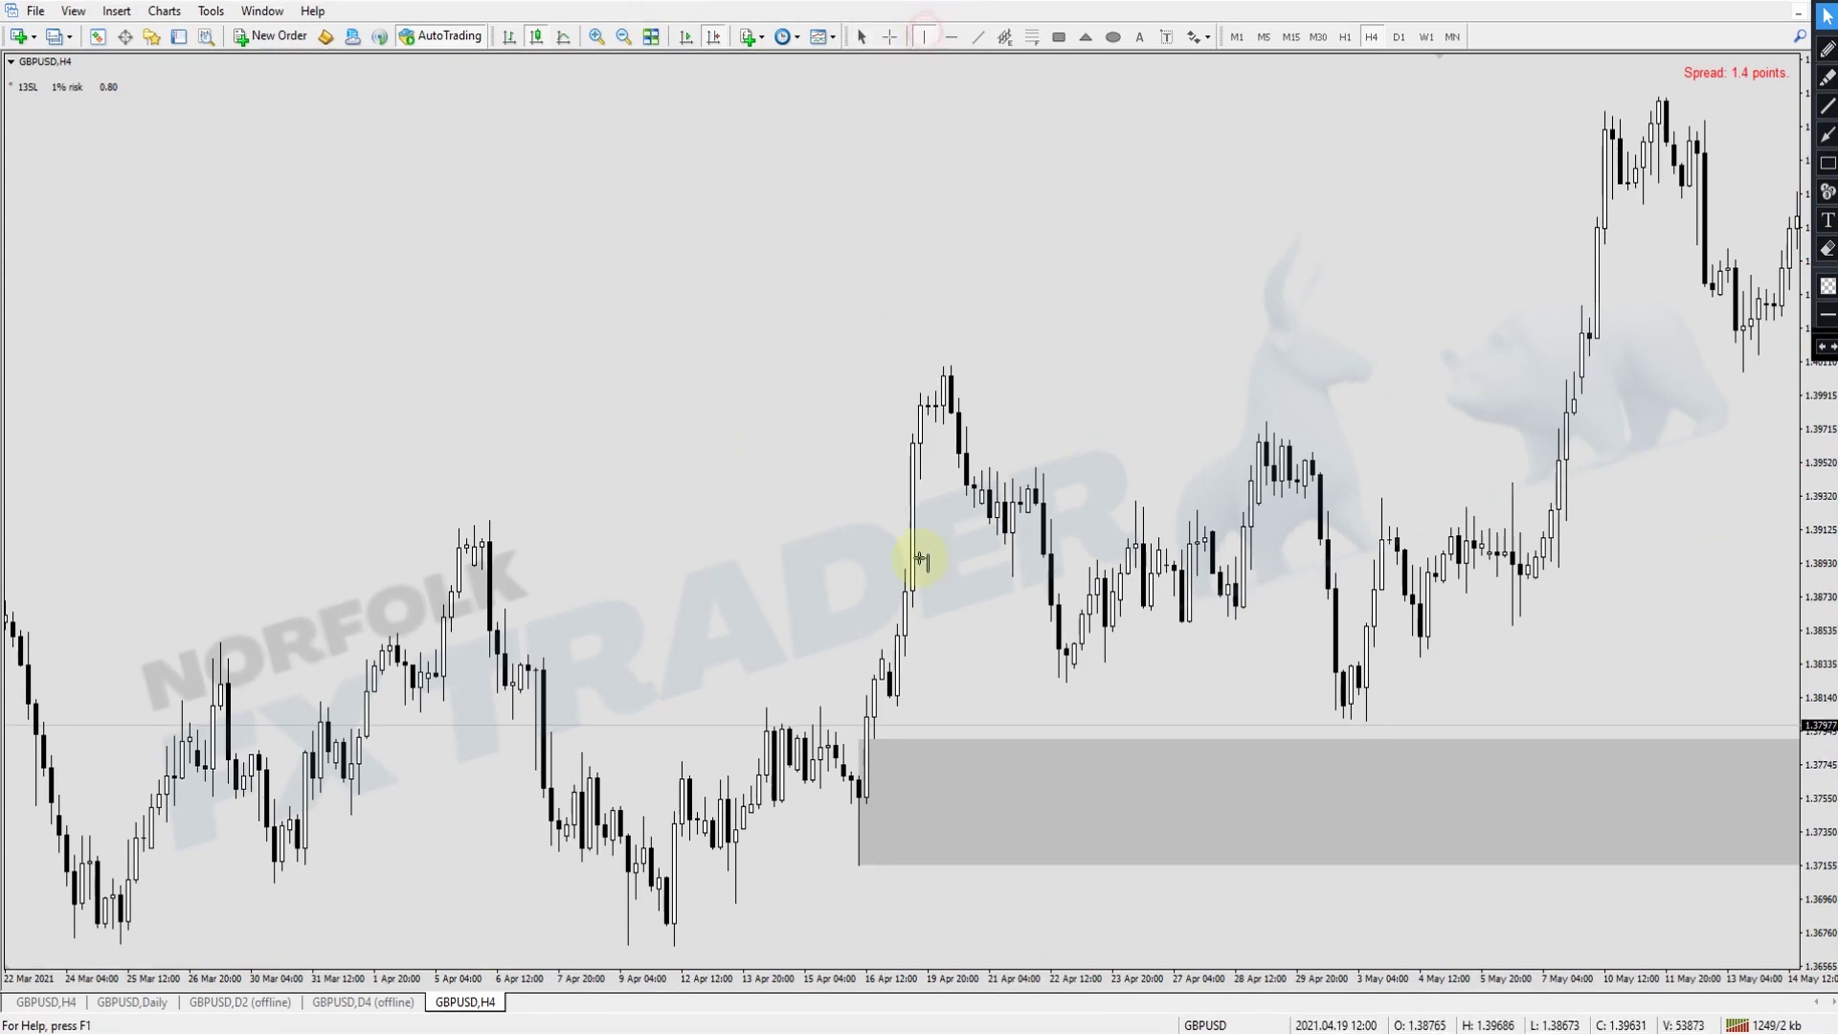
click(873, 704)
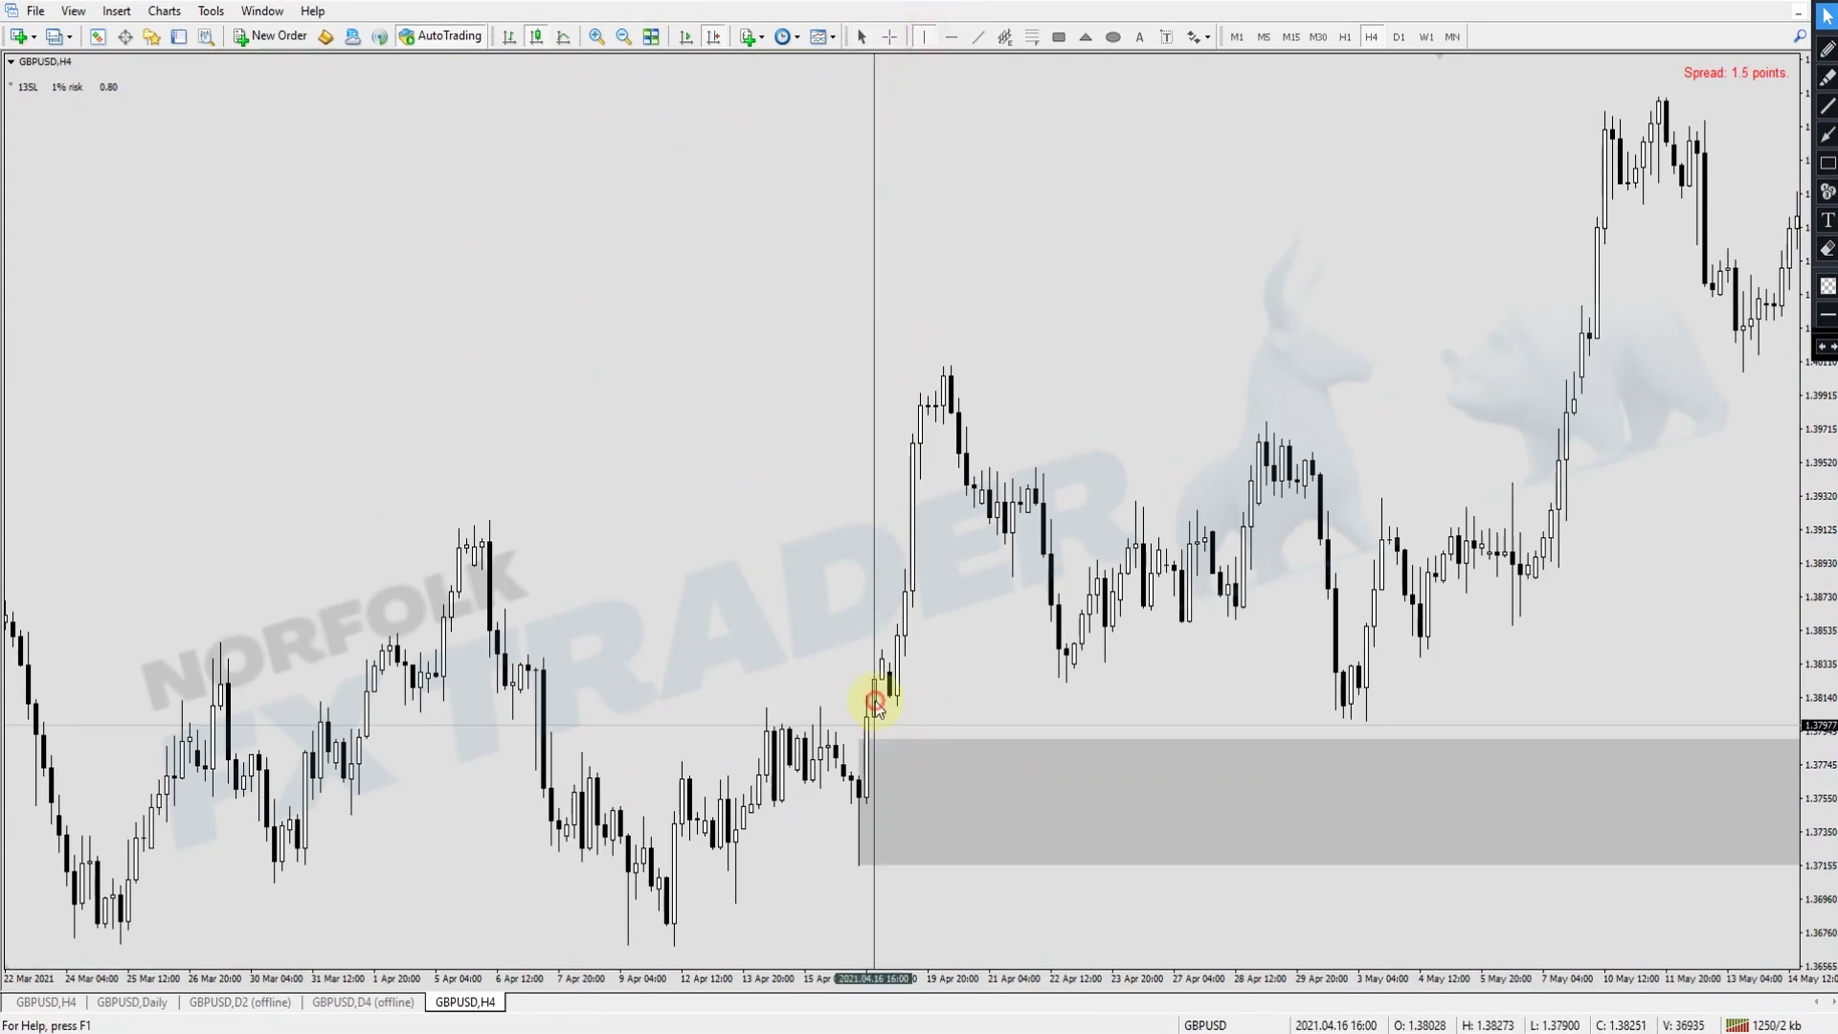
click(1400, 37)
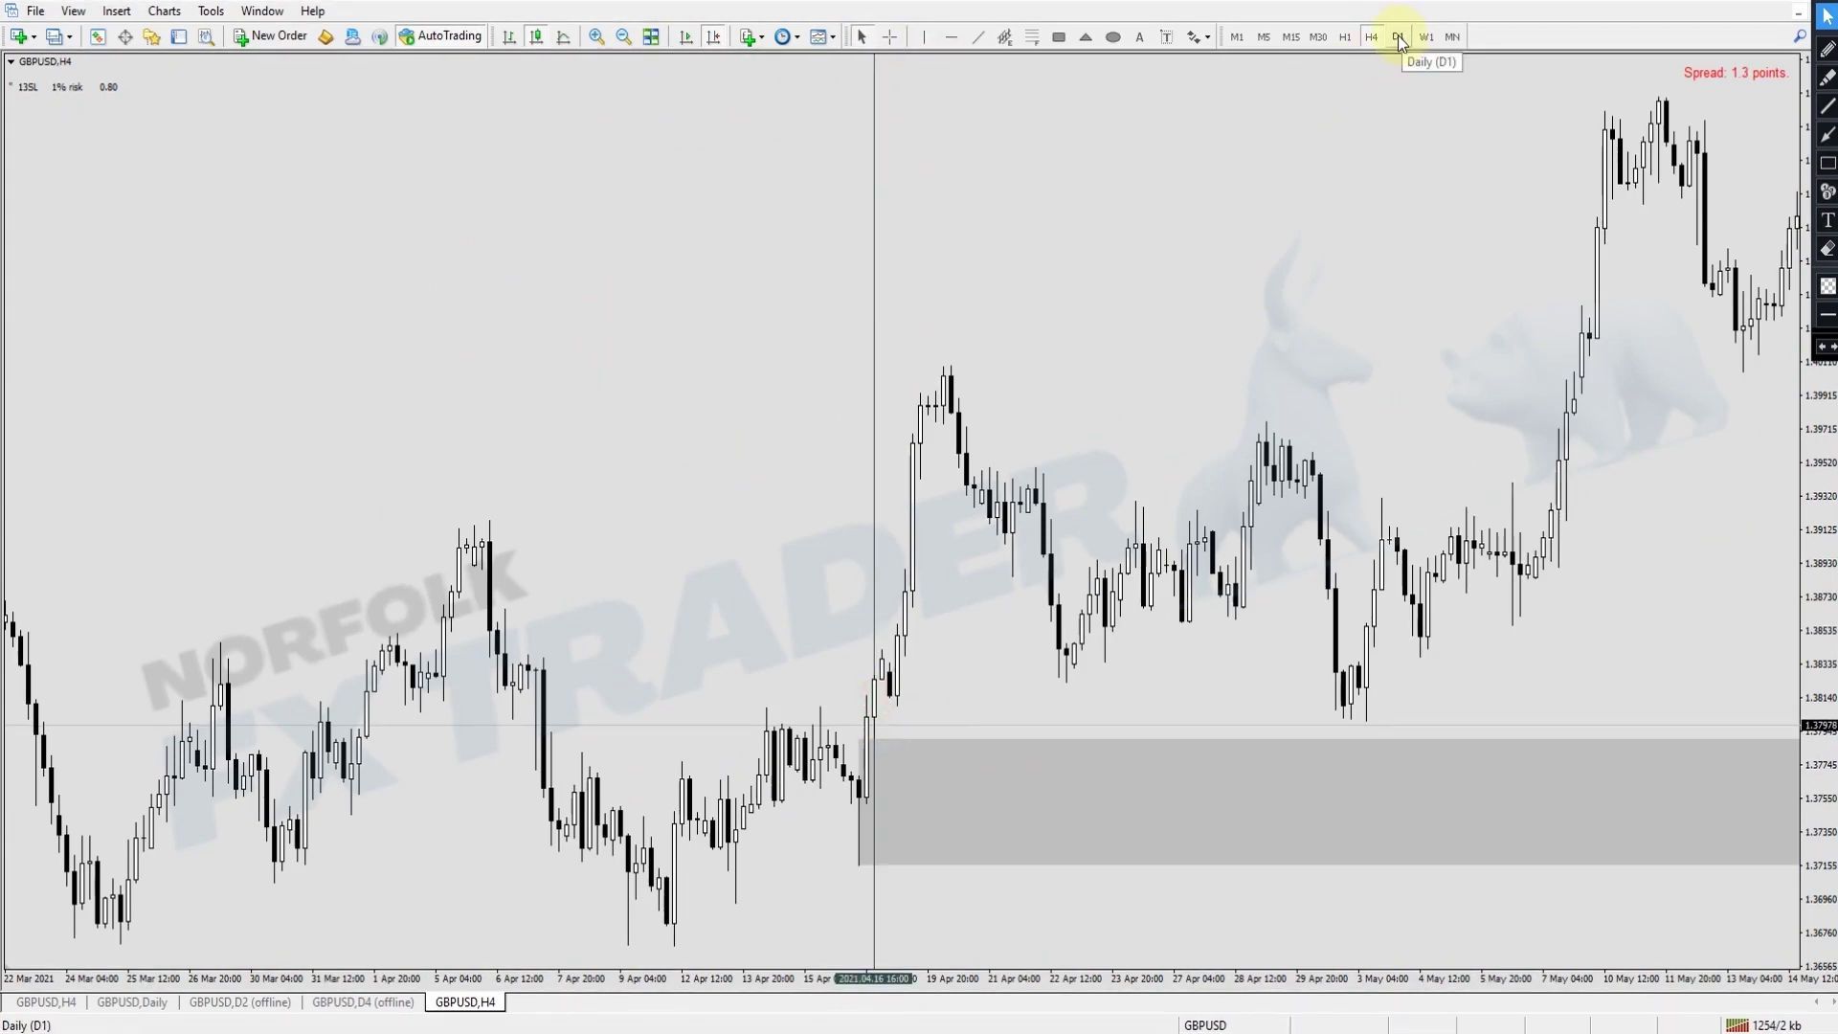
drag(1080, 469, 1195, 498)
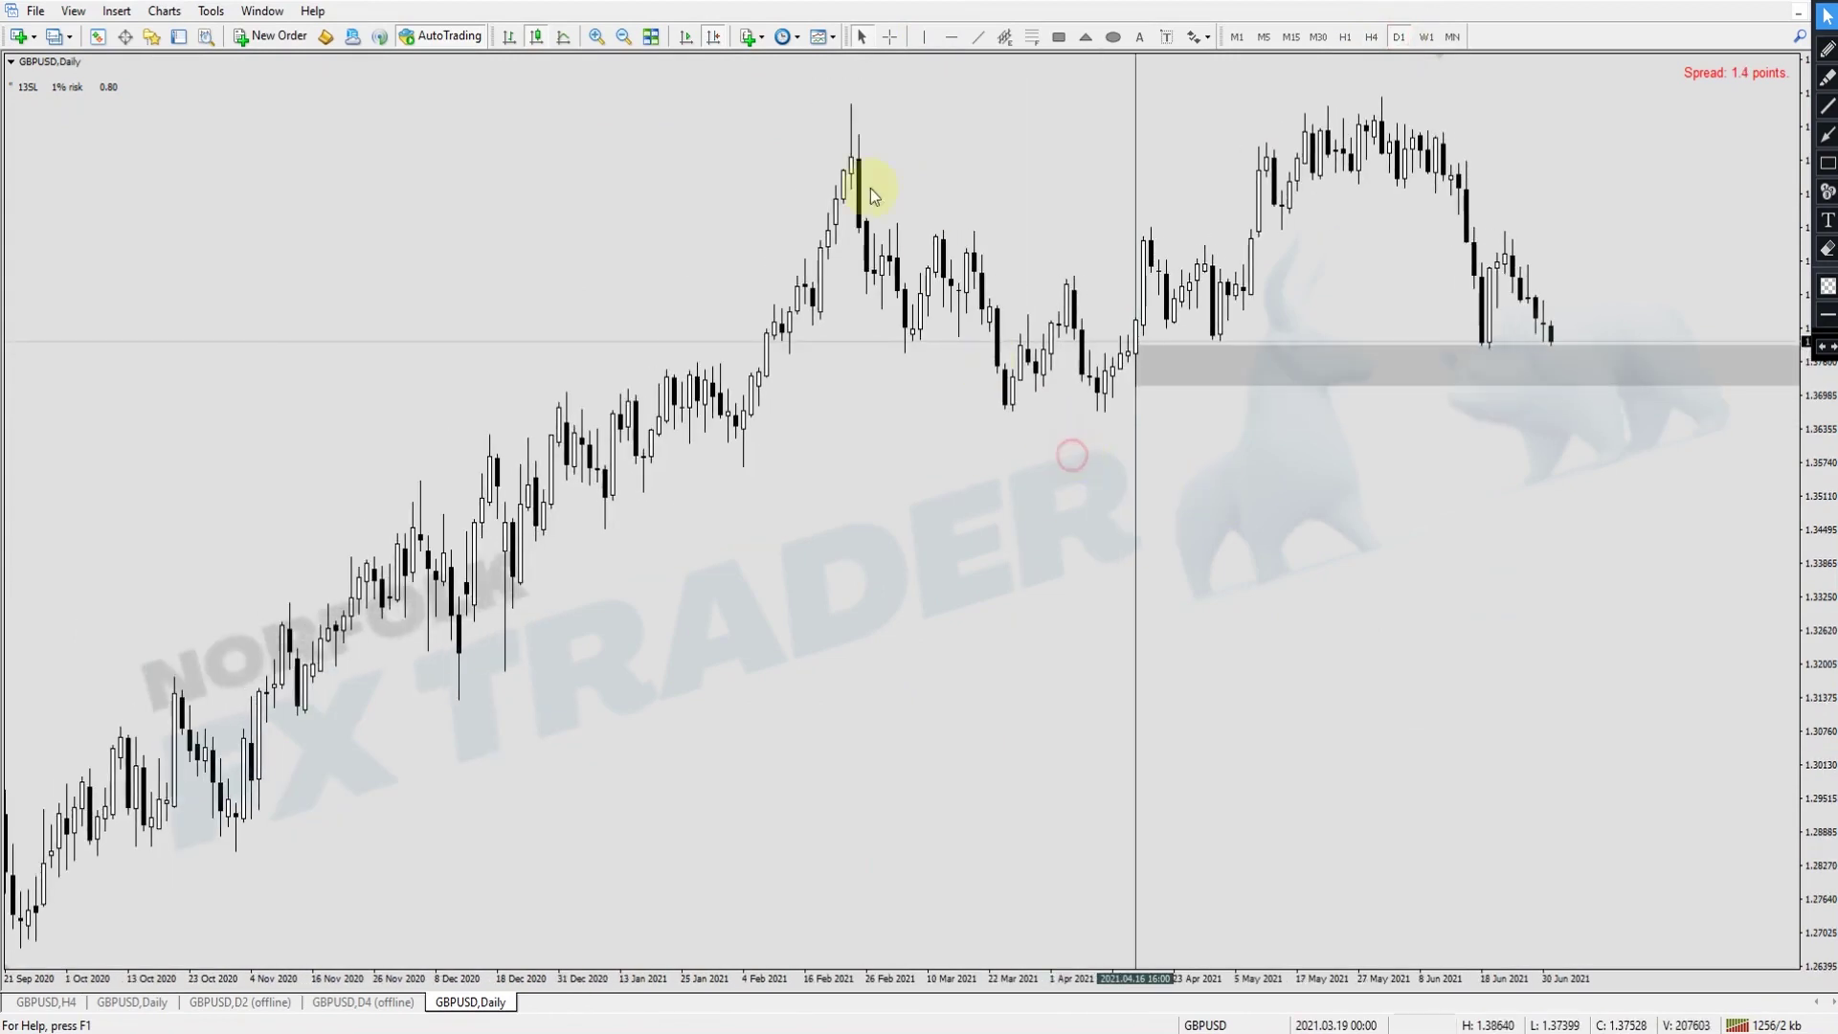
right_click(1129, 82)
click(1154, 149)
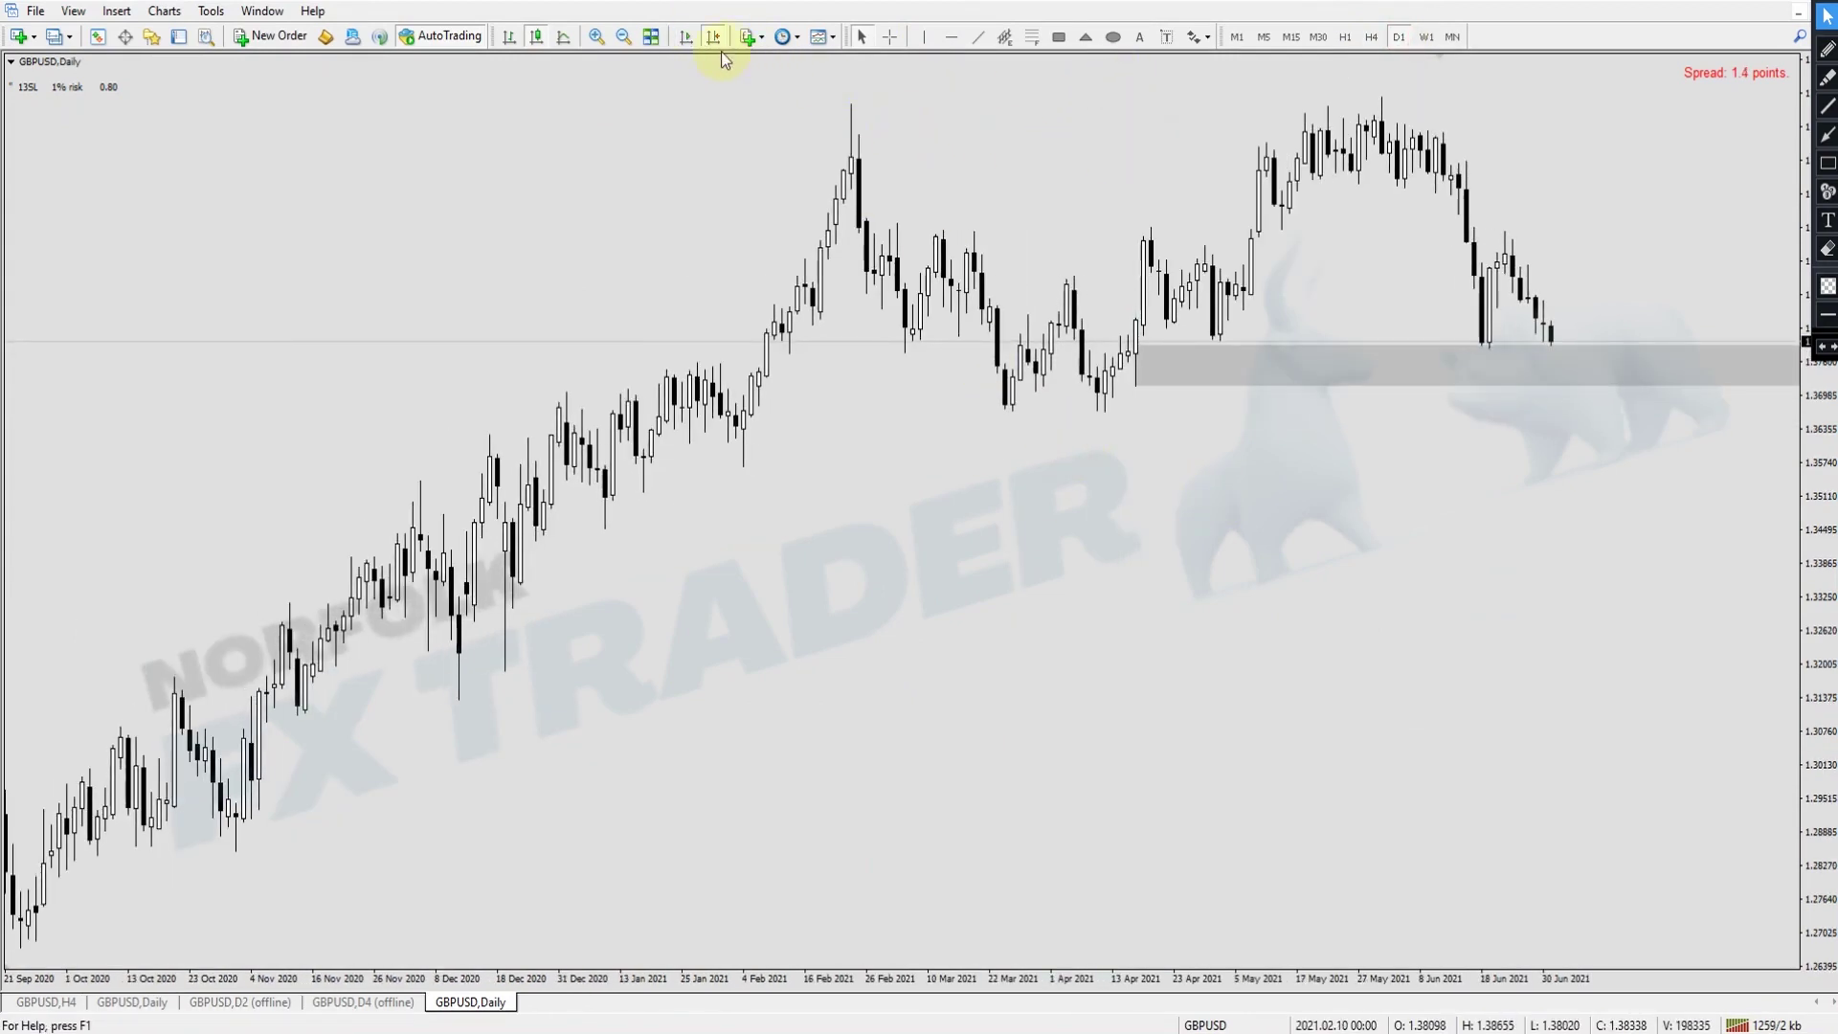
- Zoom in twice and pan the Daily chart to March–May 2021 around the grey zone
click(595, 36)
click(596, 36)
drag(1109, 381, 738, 382)
drag(1193, 440, 915, 547)
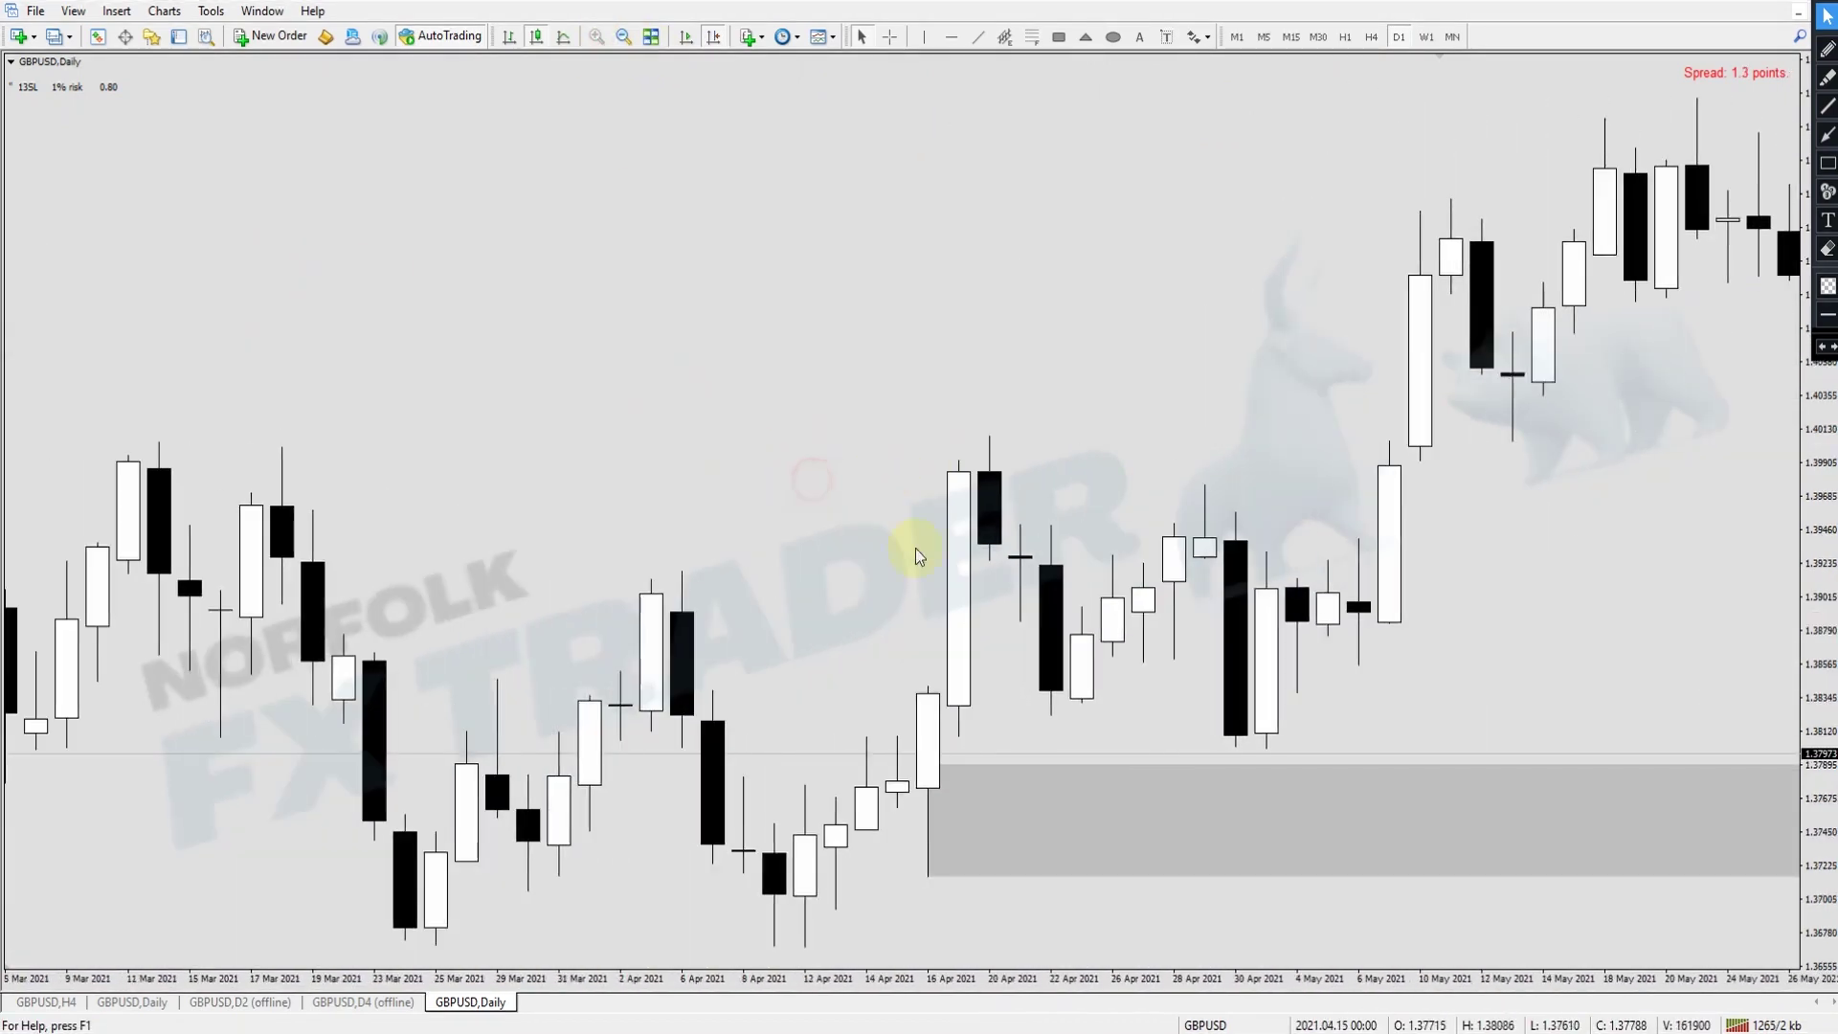
drag(1814, 560, 1814, 642)
click(1829, 48)
drag(831, 861, 837, 859)
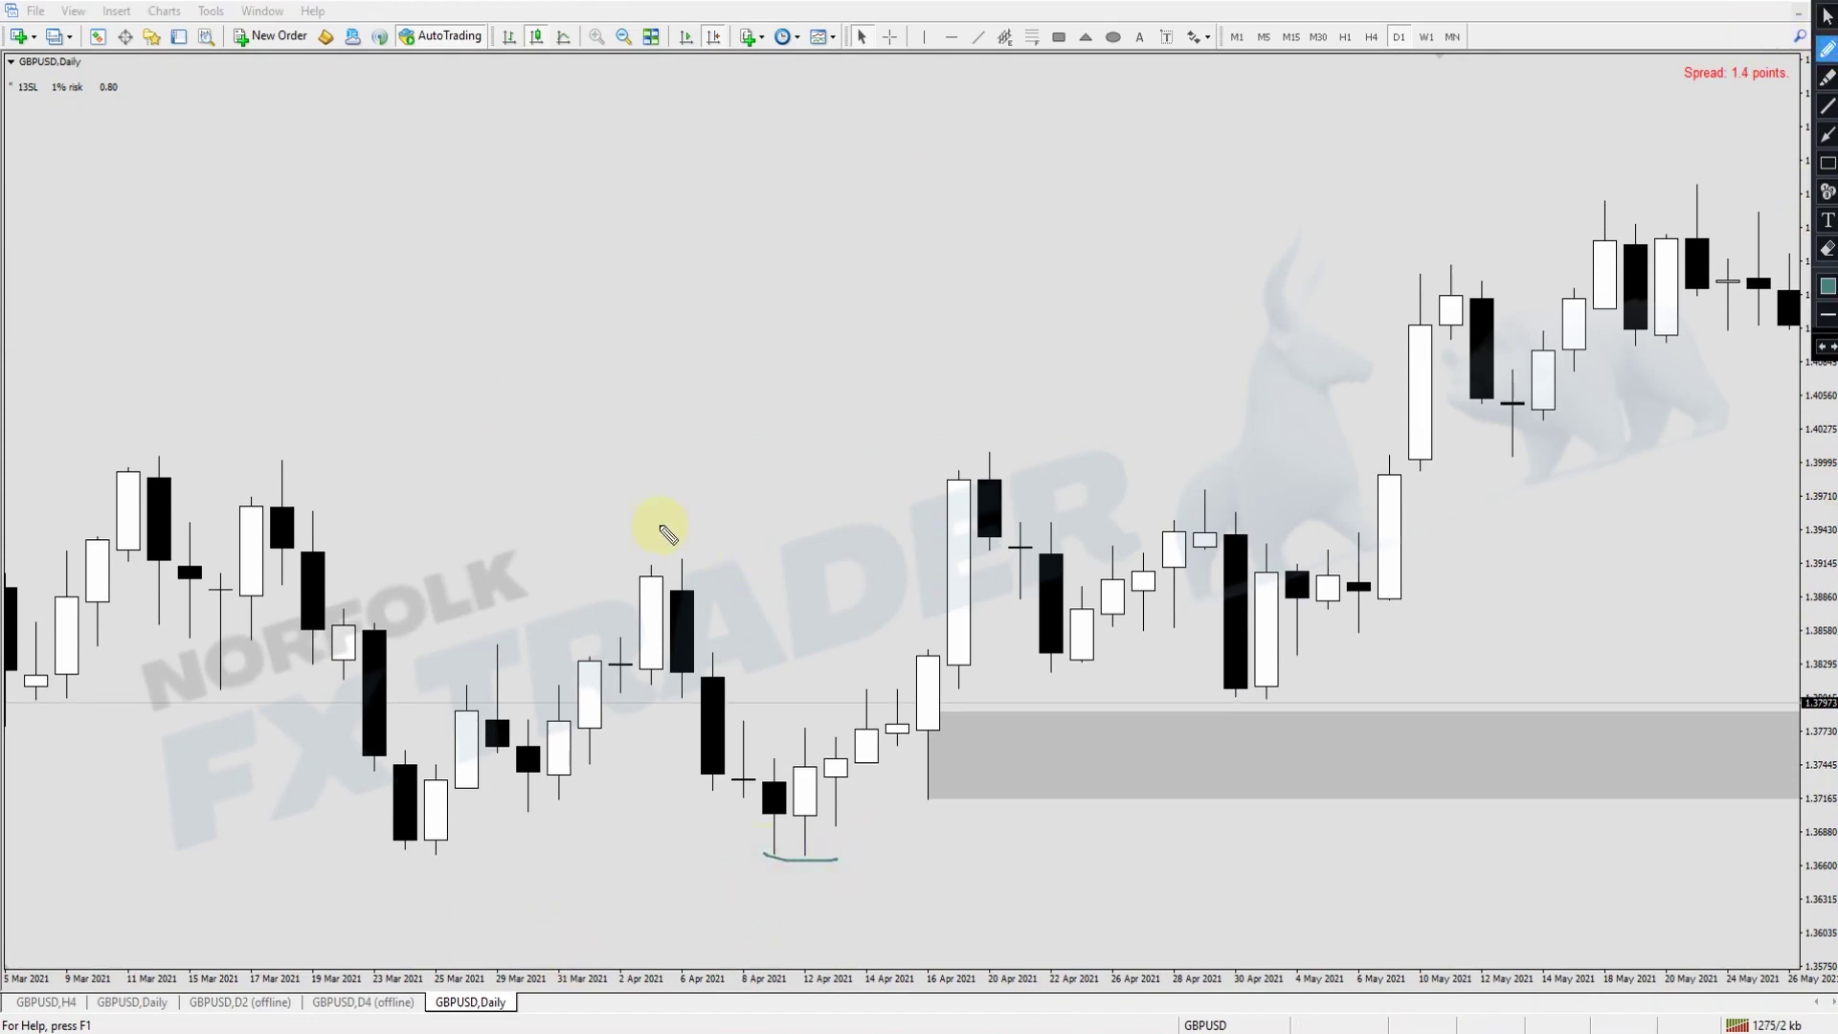
drag(657, 563, 850, 561)
mouse_move(1003, 527)
mouse_down()
mouse_move(985, 471)
mouse_move(910, 480)
mouse_move(1000, 536)
mouse_up()
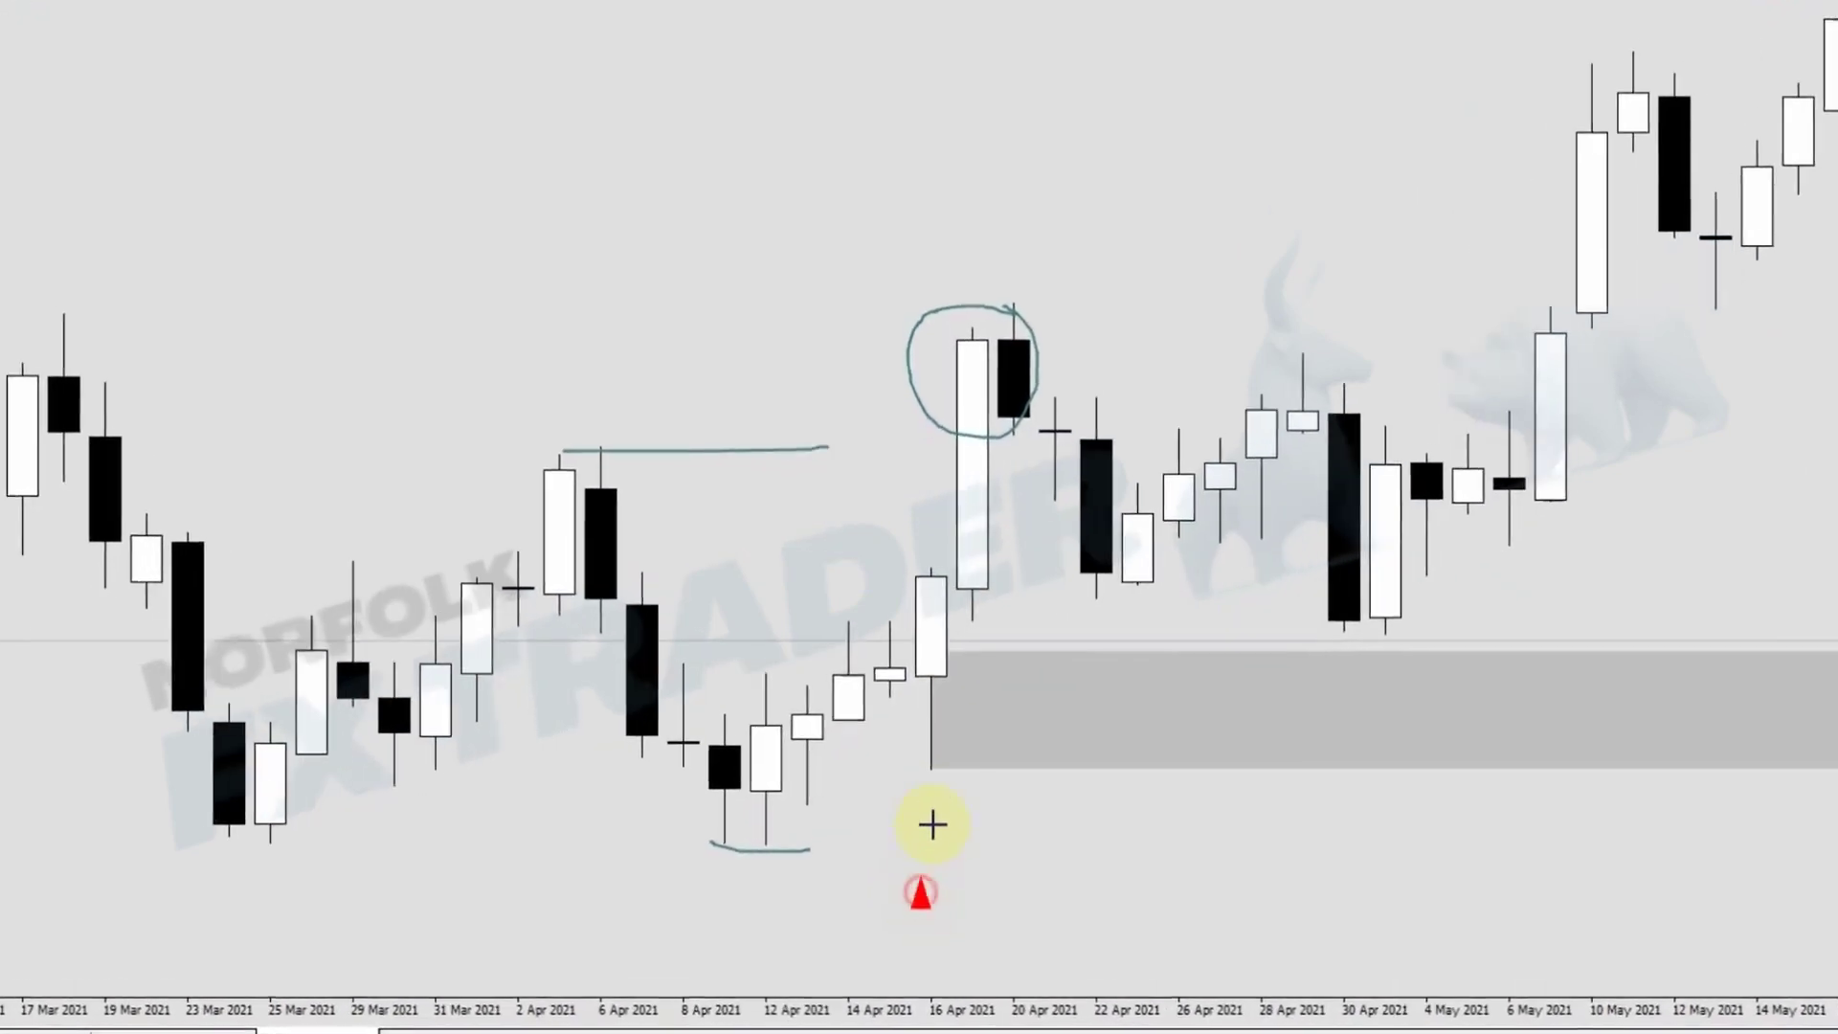
drag(932, 824, 933, 772)
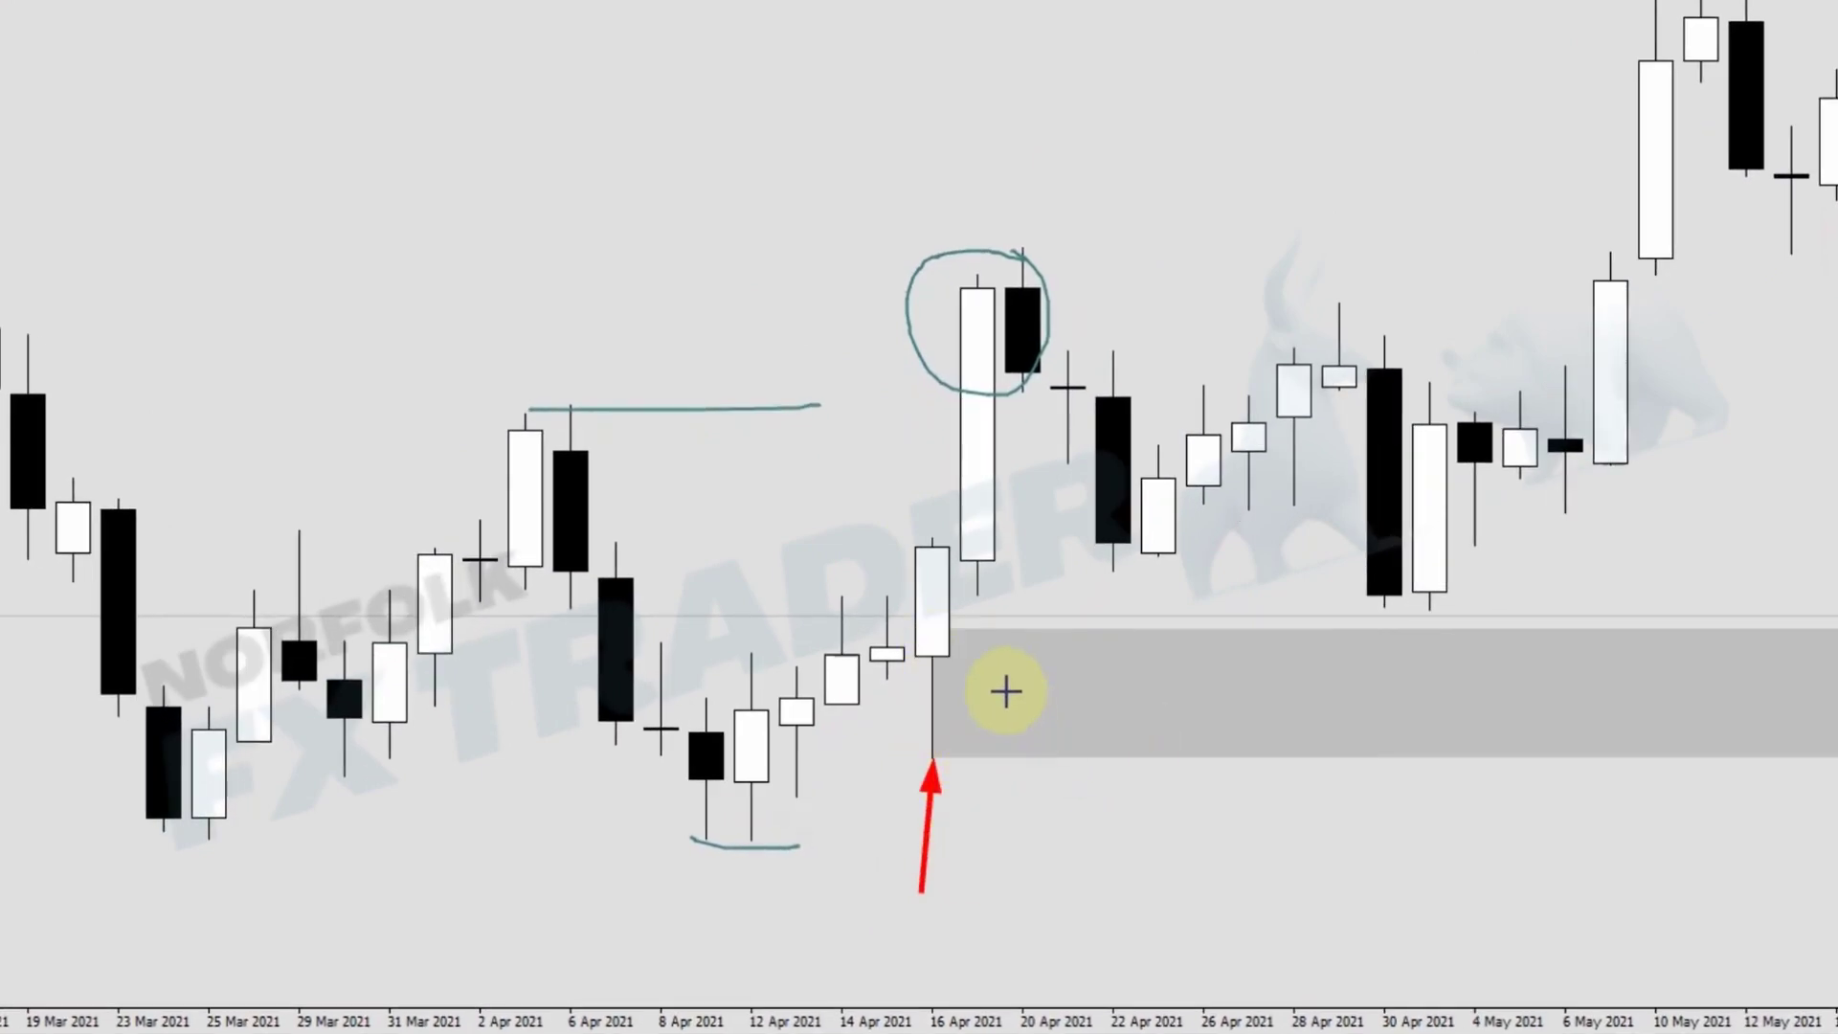
mouse_move(946, 650)
mouse_down()
mouse_move(945, 765)
mouse_move(1006, 431)
mouse_move(1006, 287)
mouse_up()
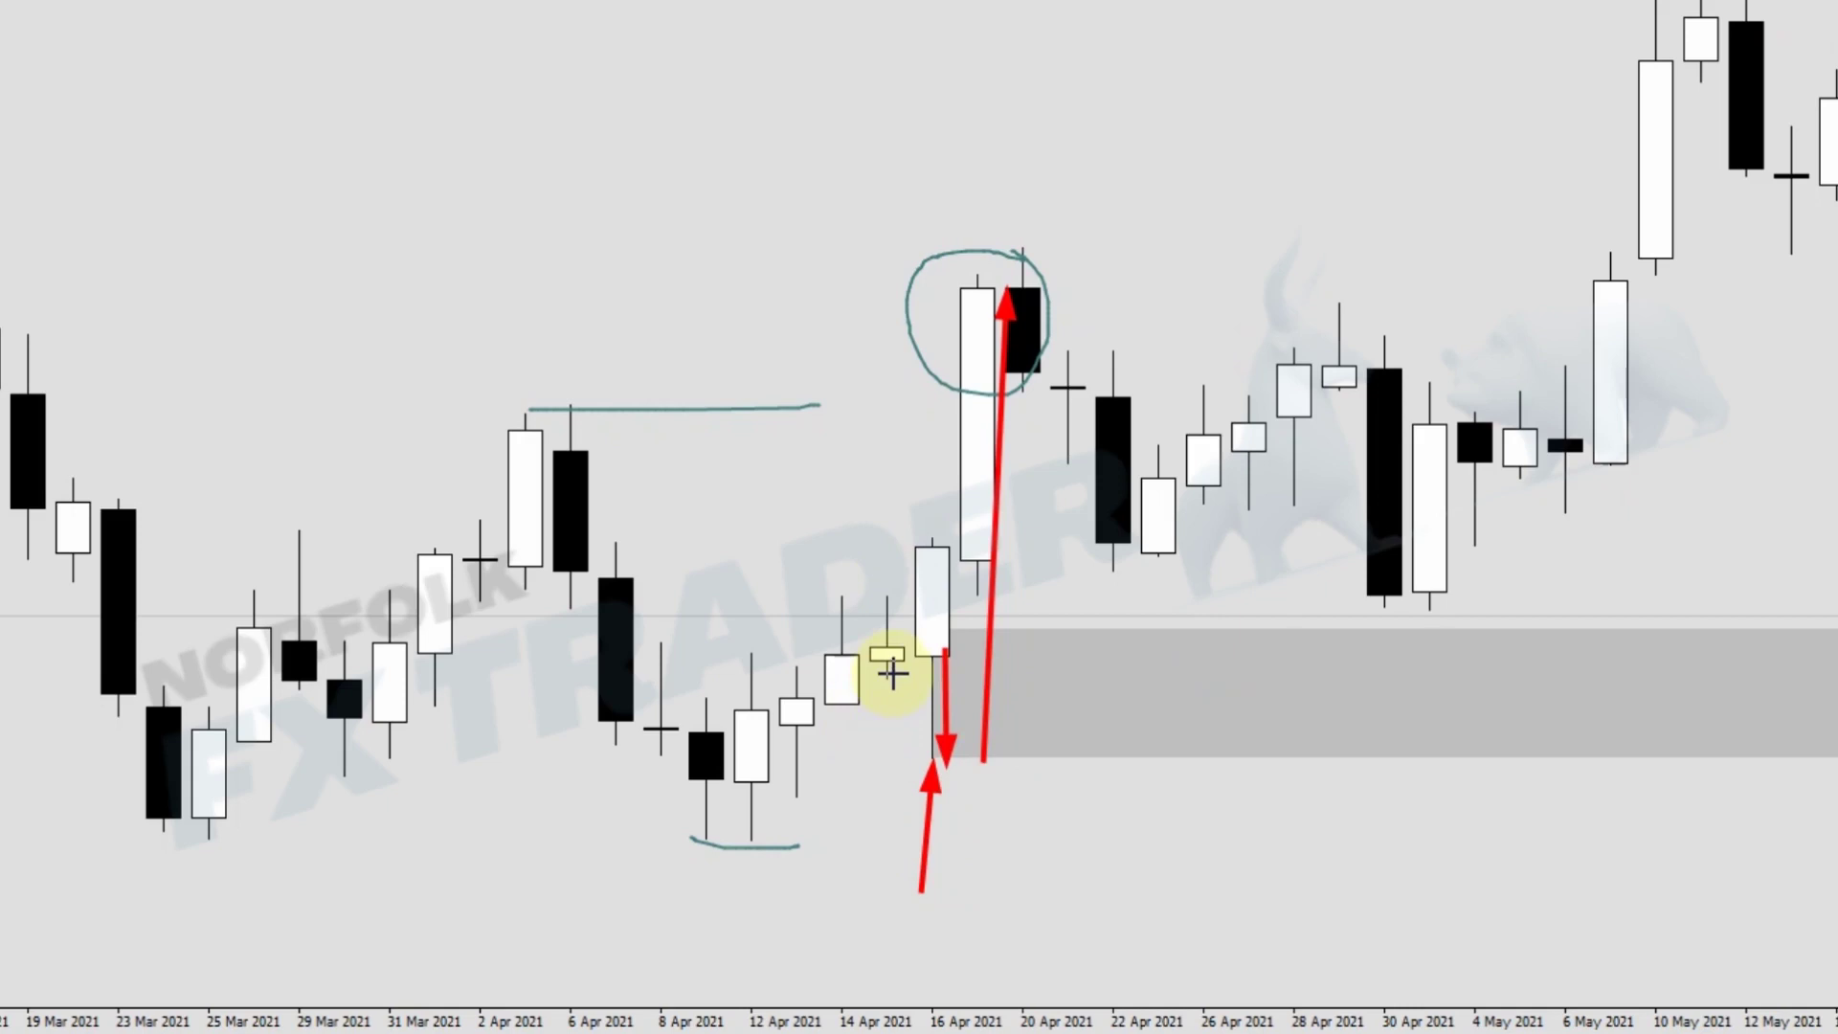
drag(882, 678, 965, 677)
drag(836, 703, 961, 699)
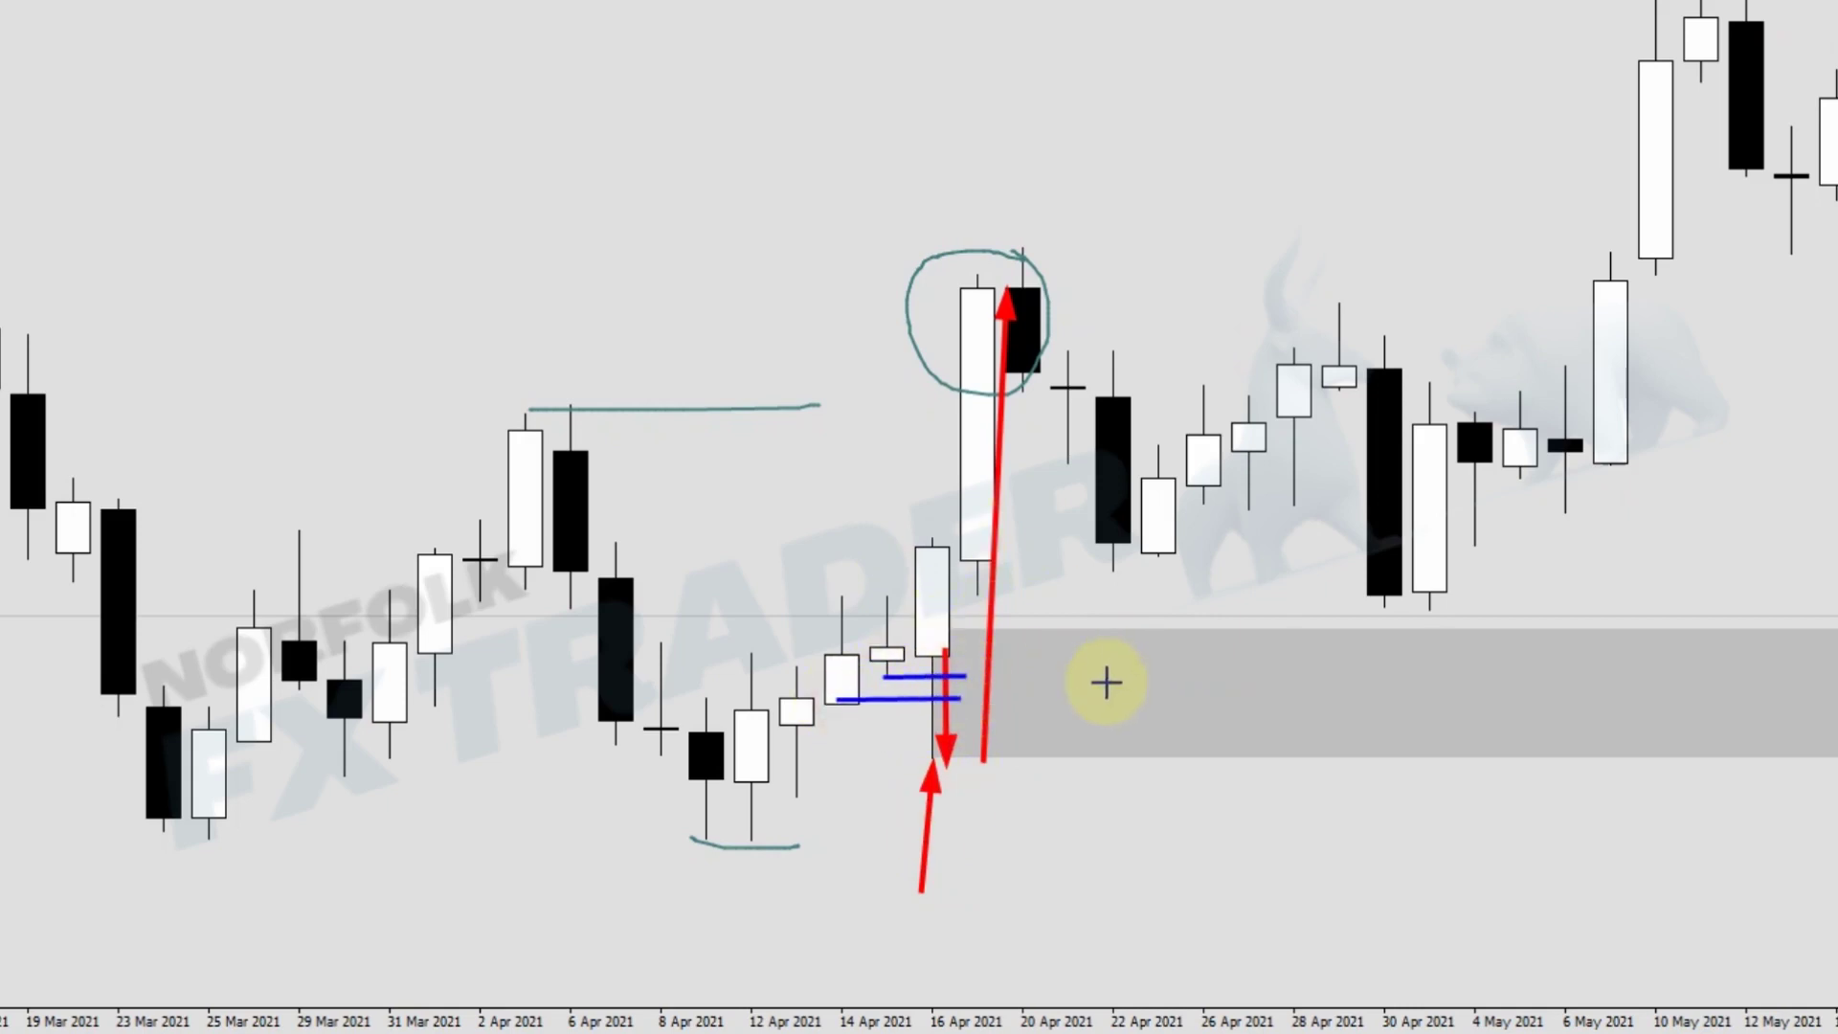
key(Escape)
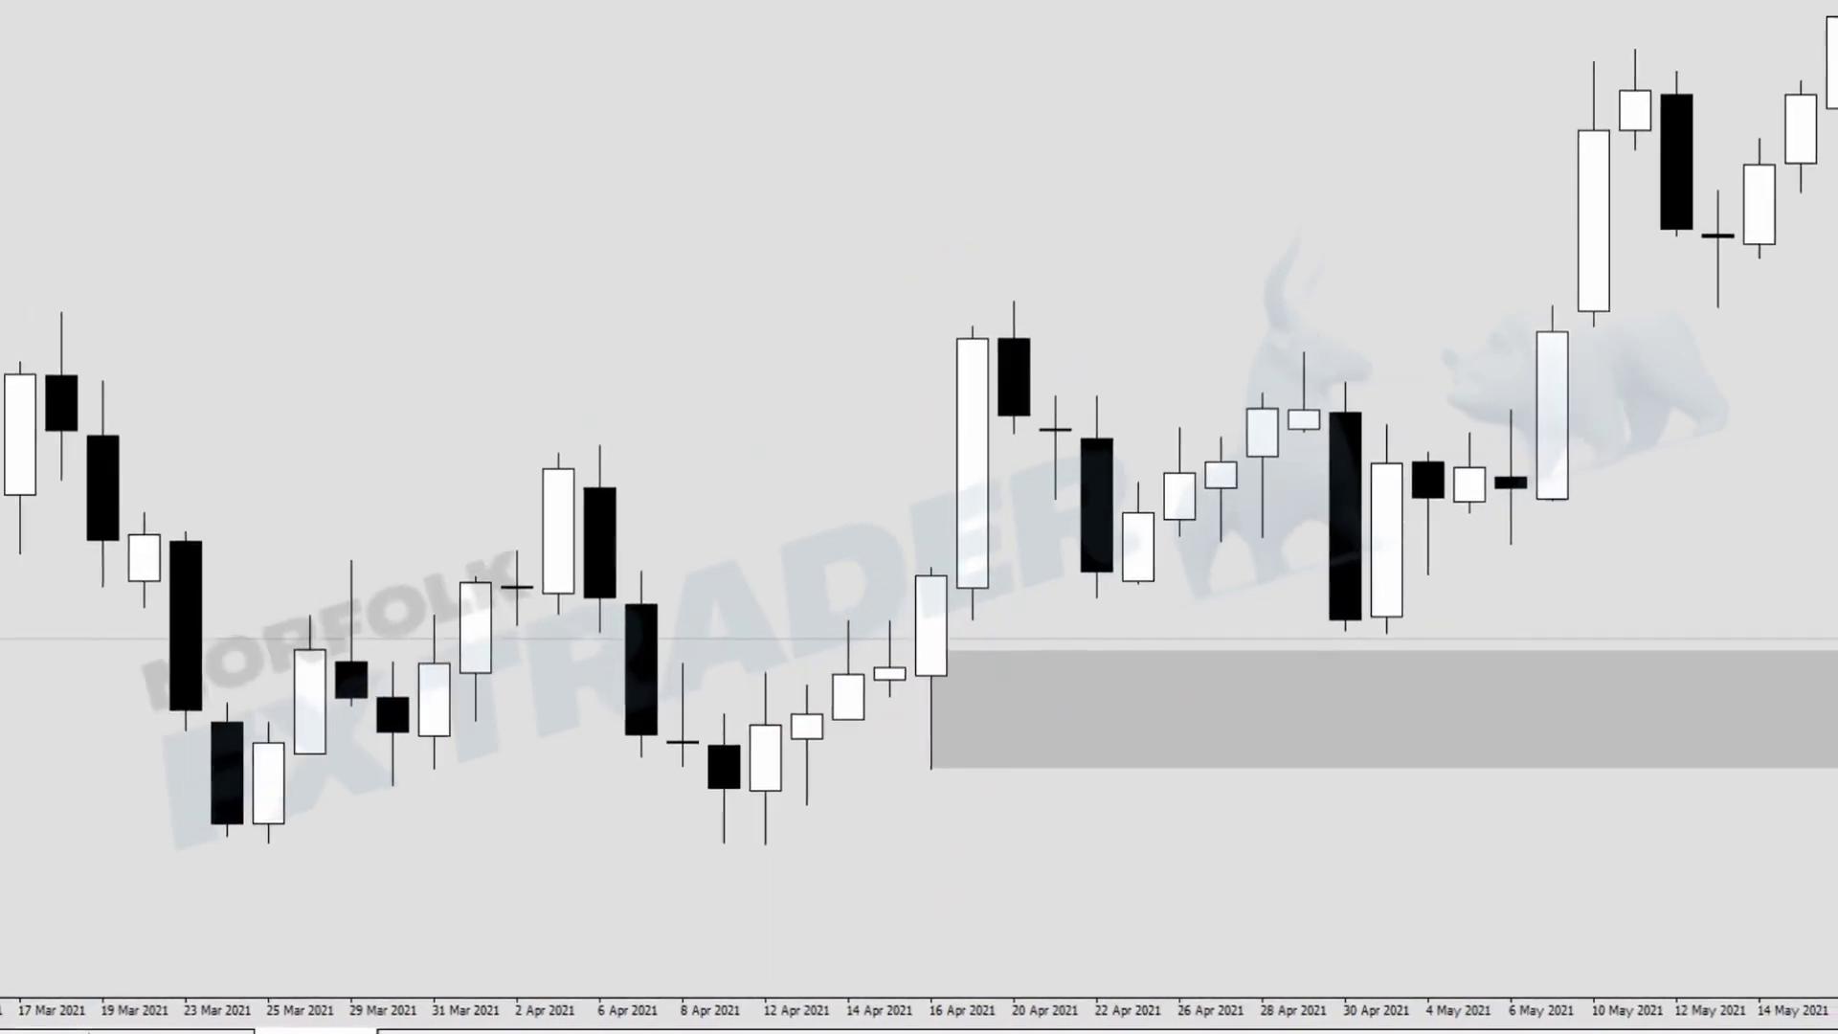
- Mark 16 Apr with a vertical line and check it on the zoomed-out H4 chart
click(929, 713)
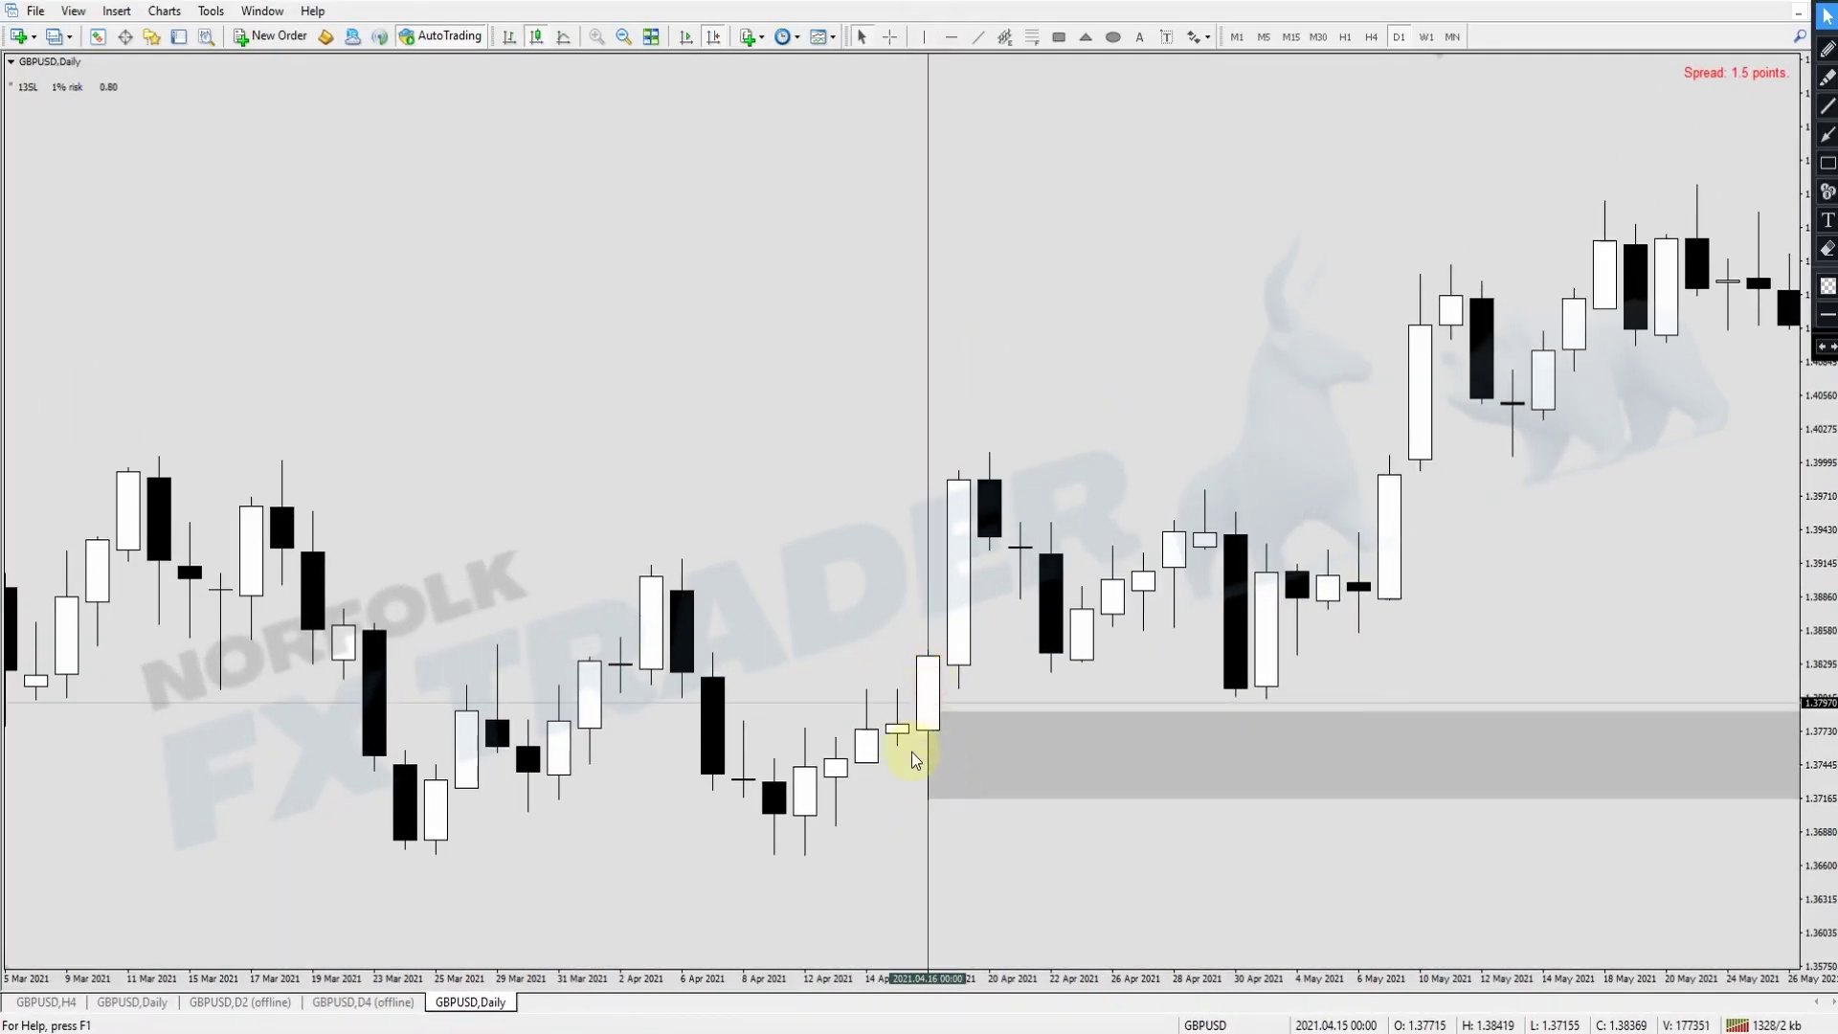
click(1371, 36)
click(624, 37)
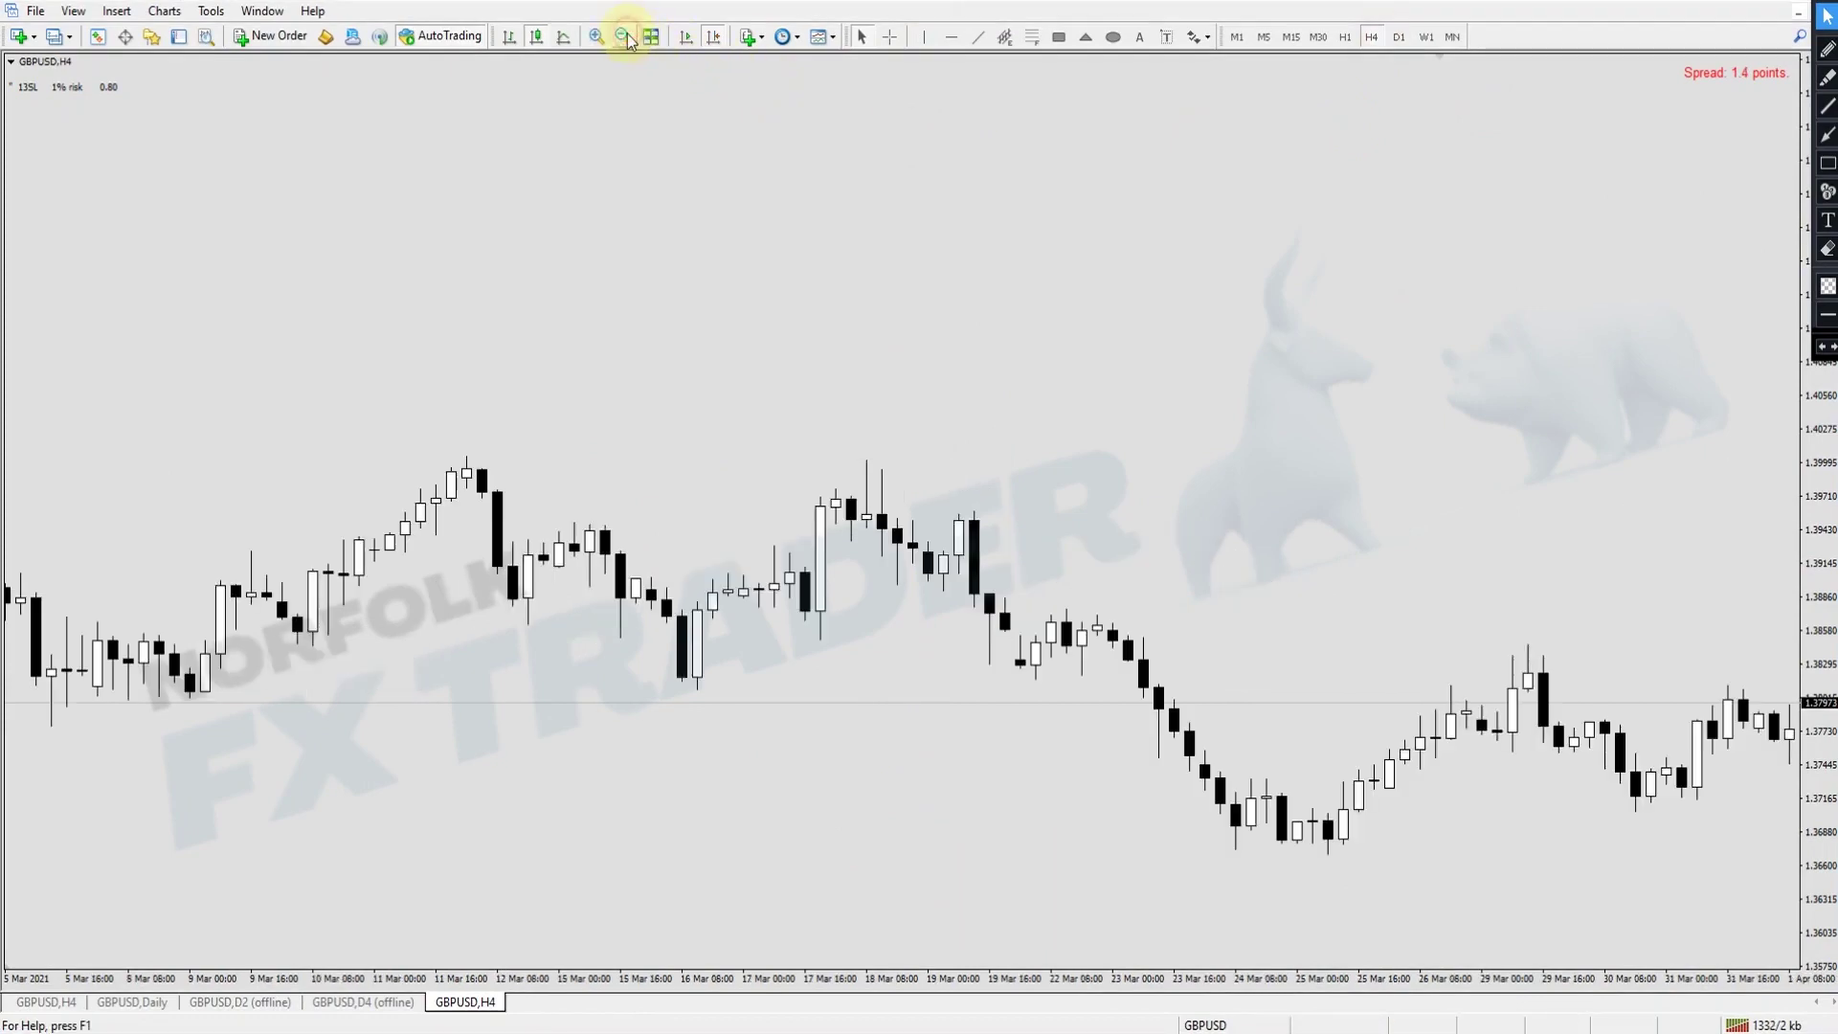
click(624, 36)
scroll(1059, 664, down, 3)
scroll(630, 627, up, 1)
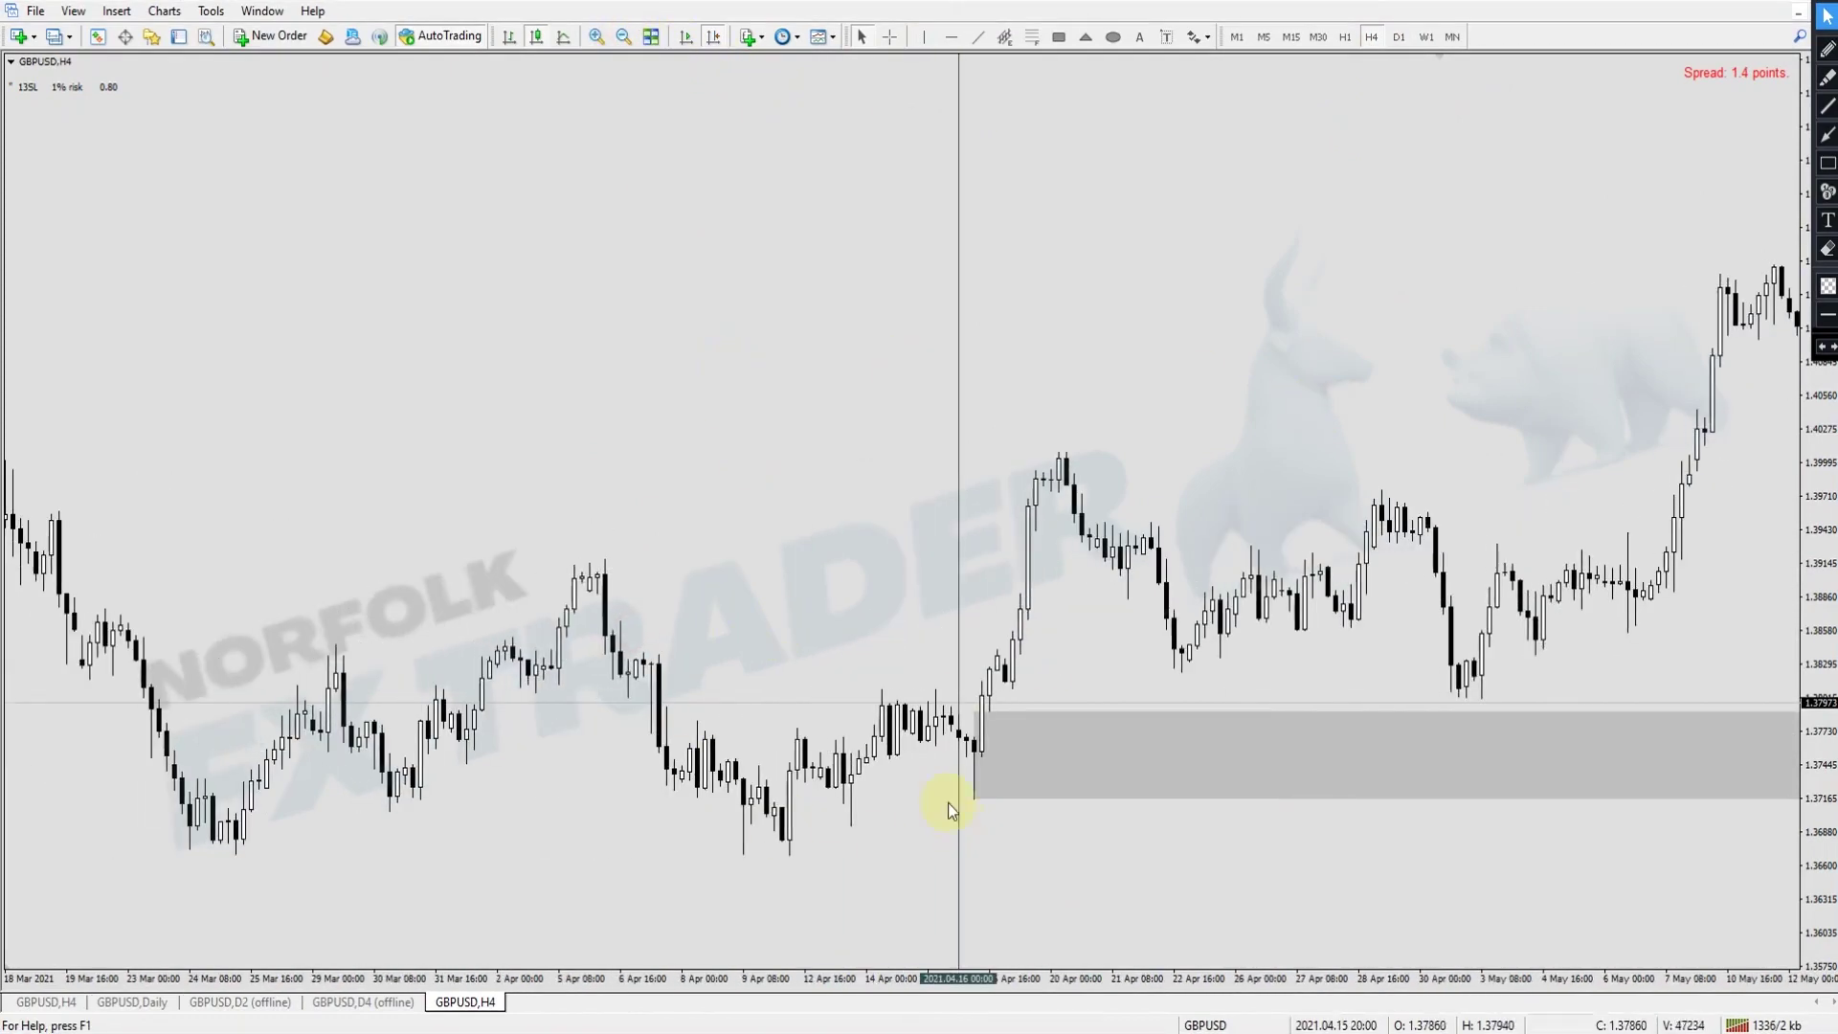
- Back on Daily, zoom in fully and draw a thin rectangle spanning 15–19 Apr near 1.3757–1.3761
click(1397, 38)
click(596, 36)
click(595, 36)
click(1060, 36)
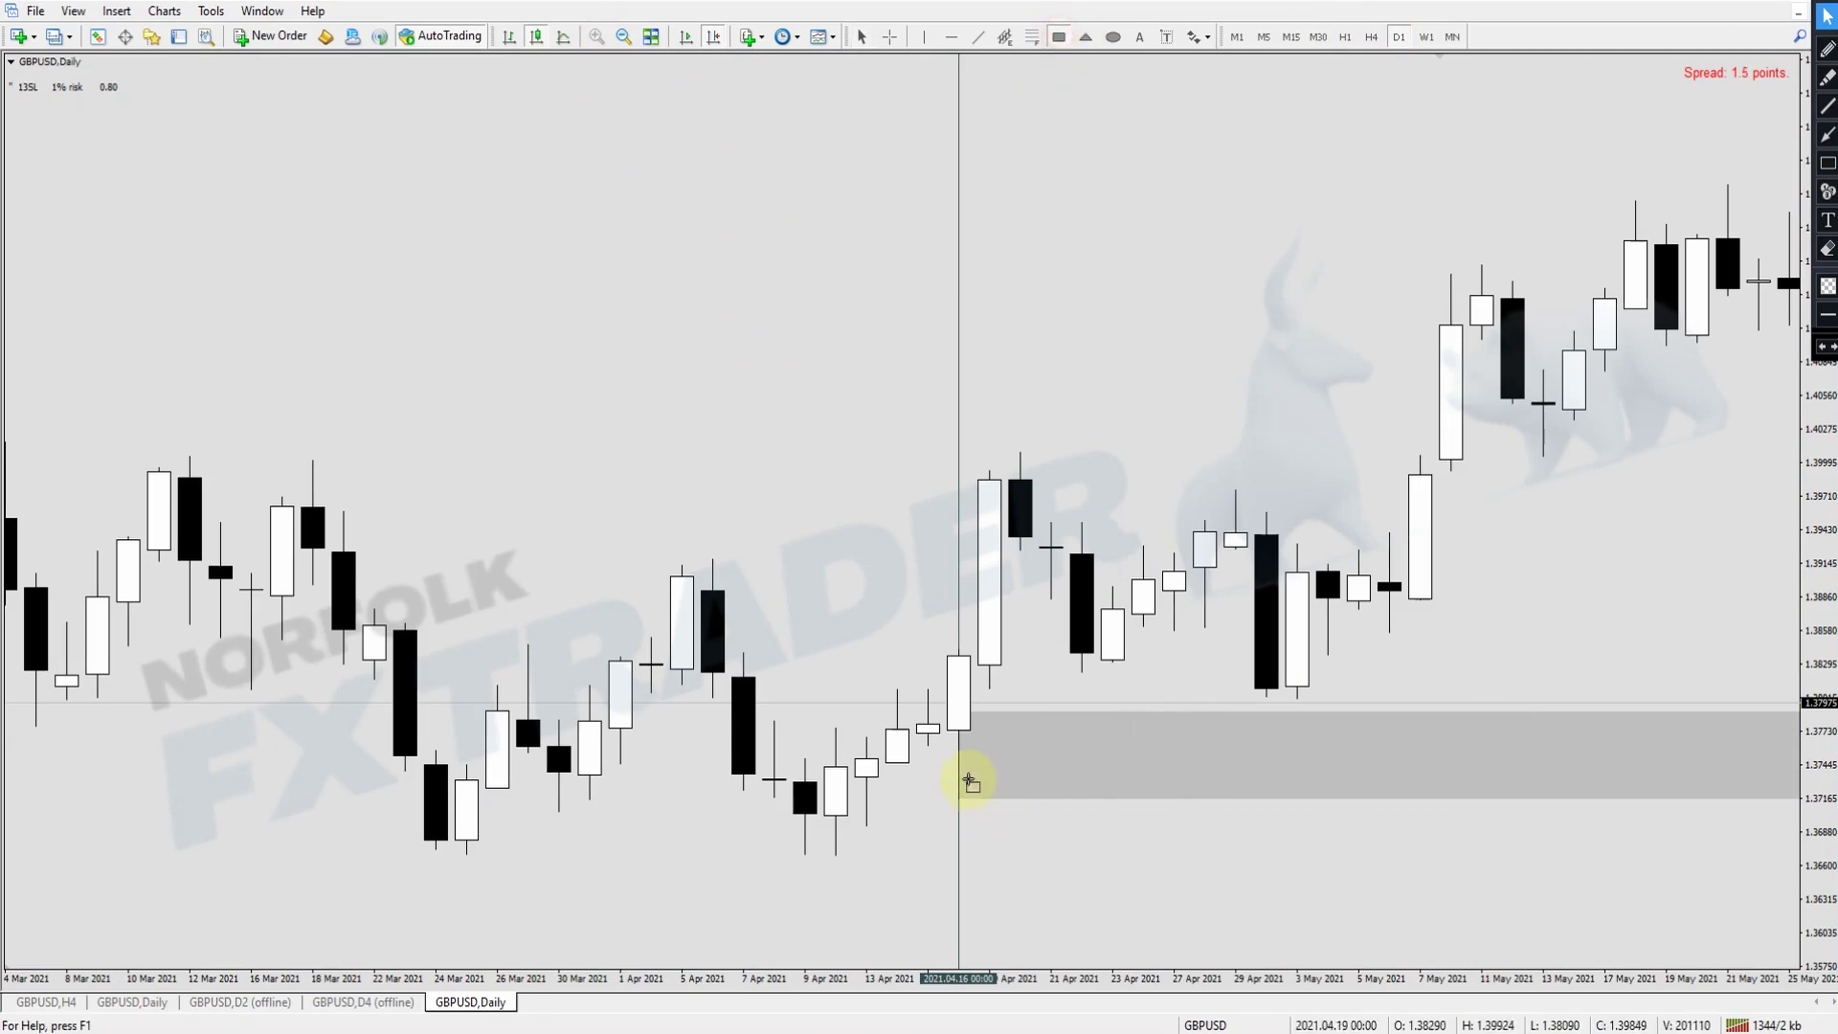
drag(929, 744, 1004, 753)
right_click(1005, 756)
- Set the thin 15 Apr rectangle's colour to DarkSlateGray
click(1053, 761)
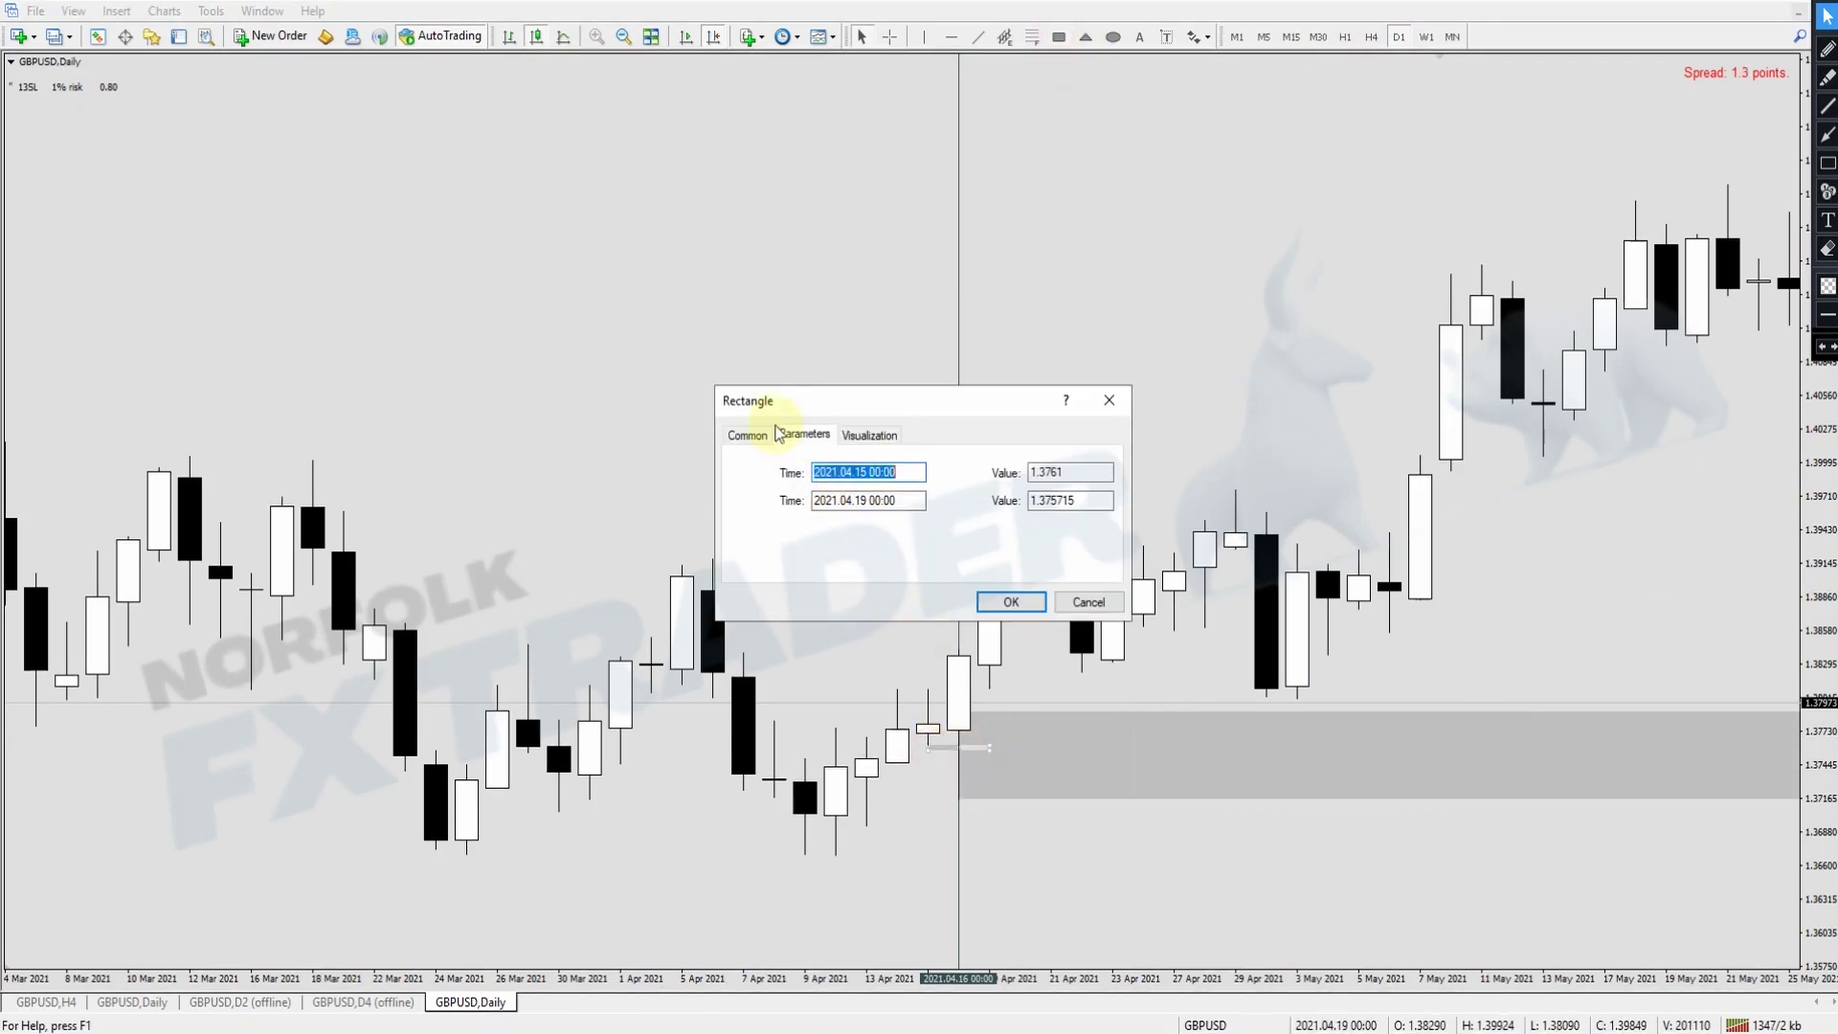
click(756, 438)
click(936, 529)
click(875, 576)
click(1011, 601)
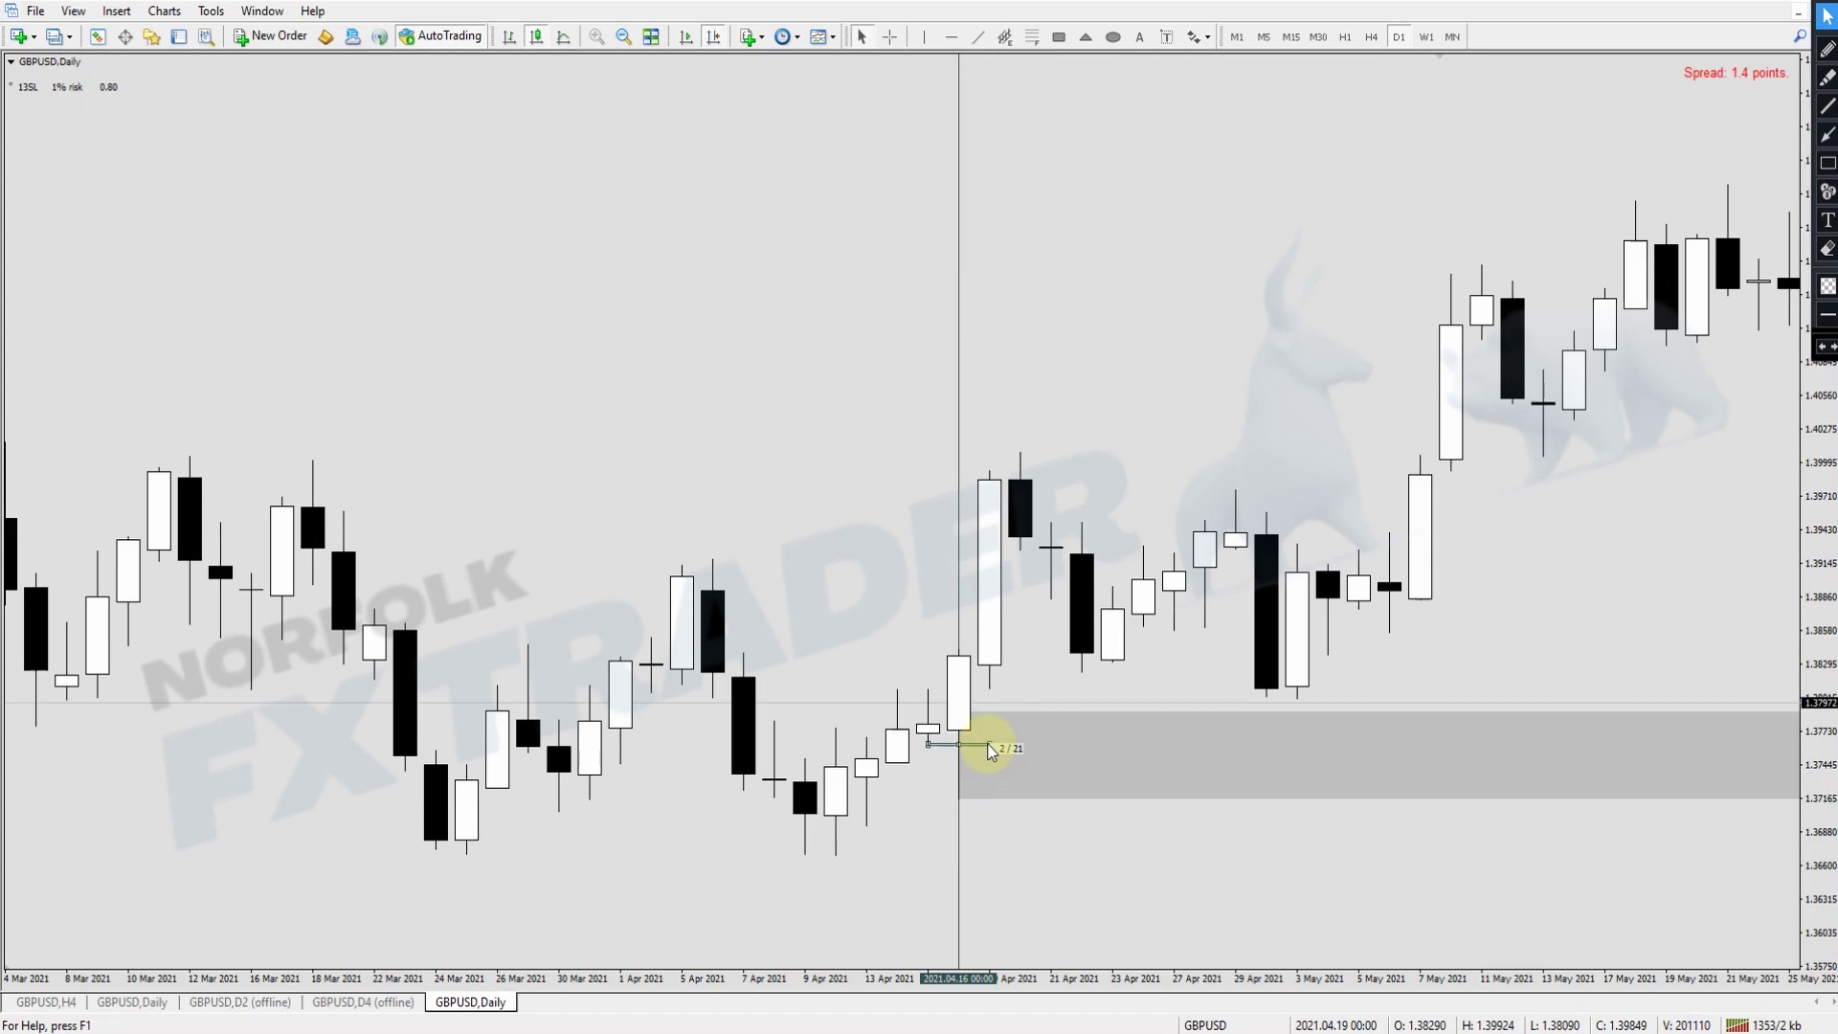
- Lengthen the short horizontal lines beside the 15 Apr candle, then return to the H4 timeframe
drag(992, 753, 950, 763)
double_click(931, 763)
drag(954, 765, 989, 767)
click(999, 765)
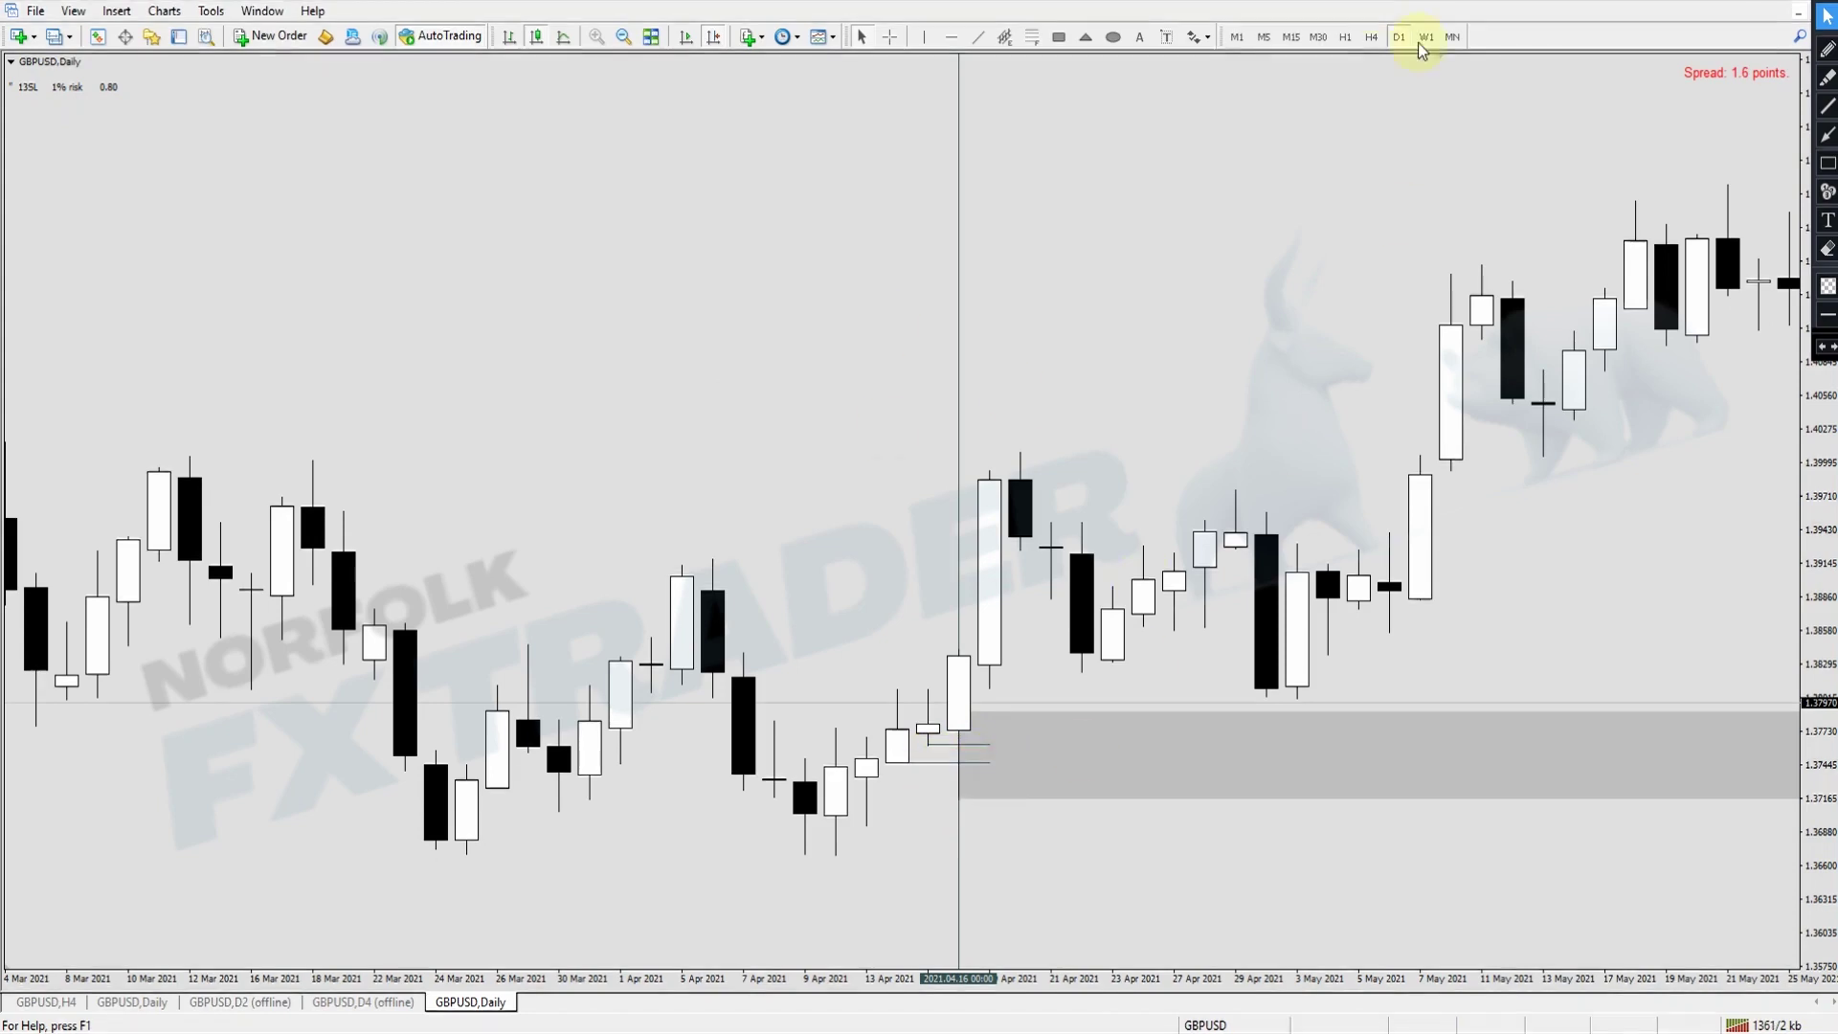
click(1370, 36)
- Bring the April H4 bars into view and delete the vertical marker line
drag(1387, 400, 595, 69)
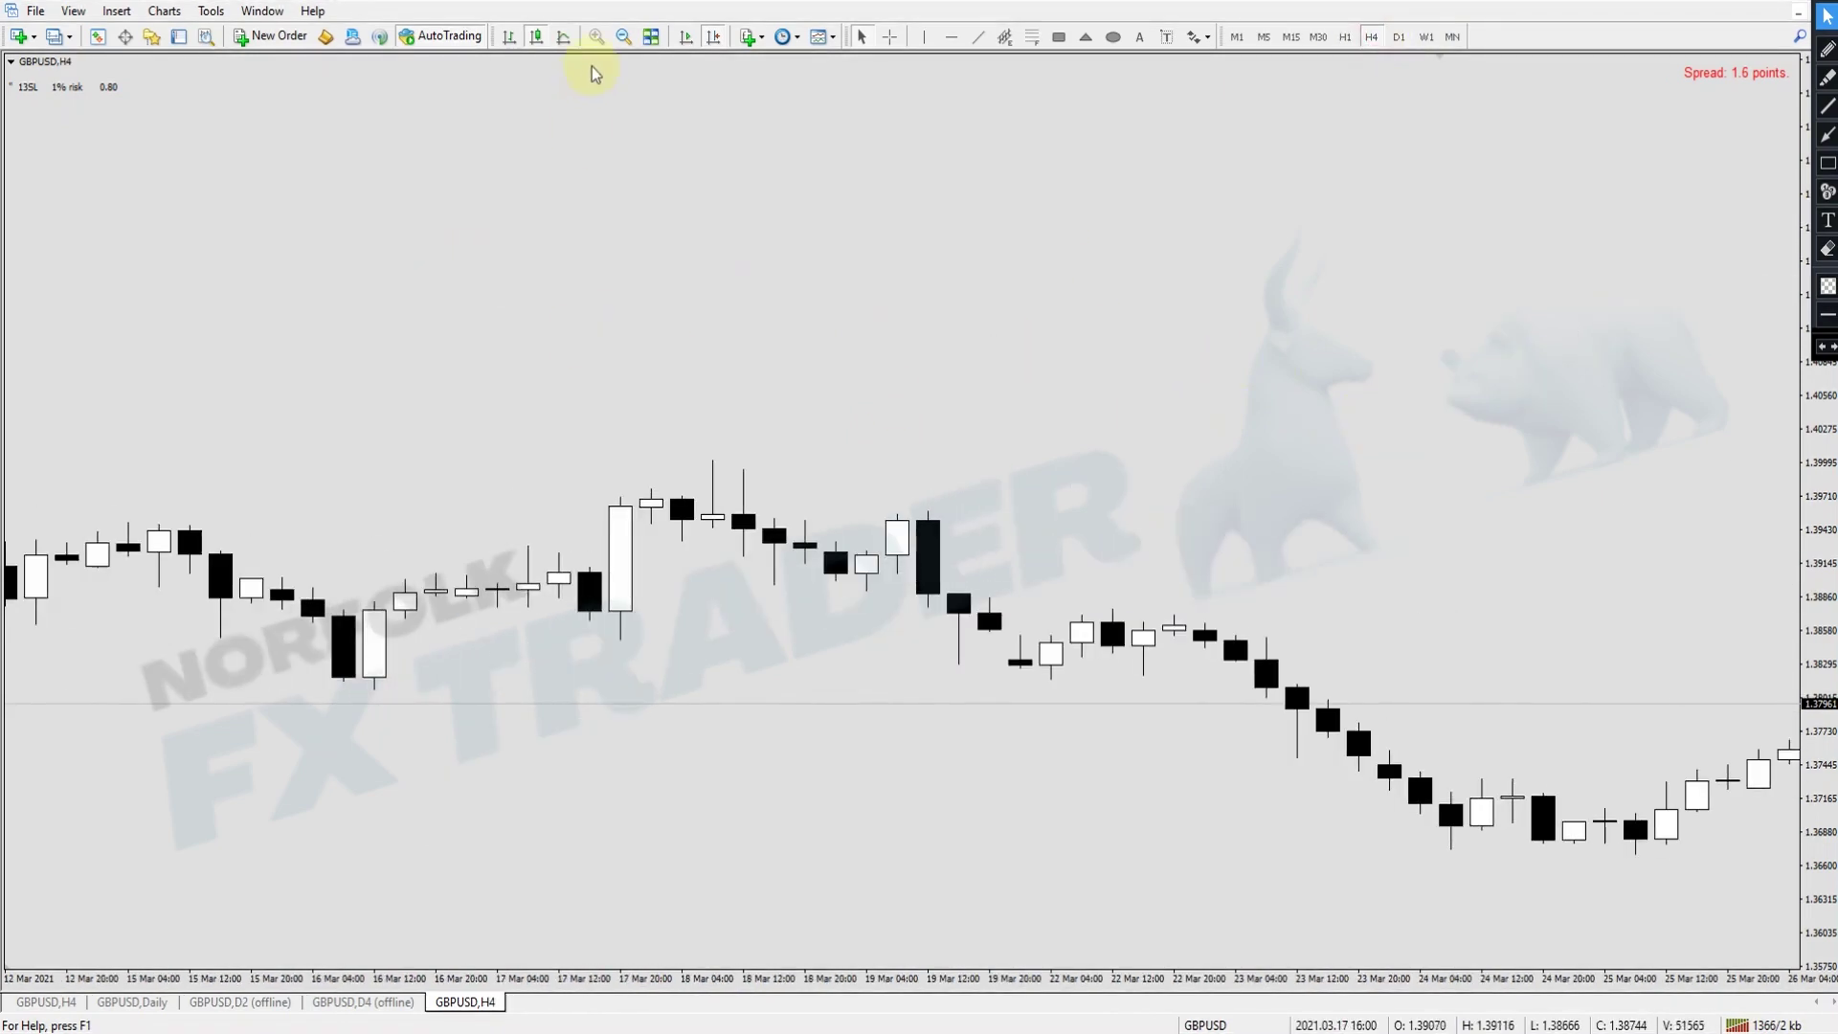
click(623, 36)
scroll(1499, 413, down, 10)
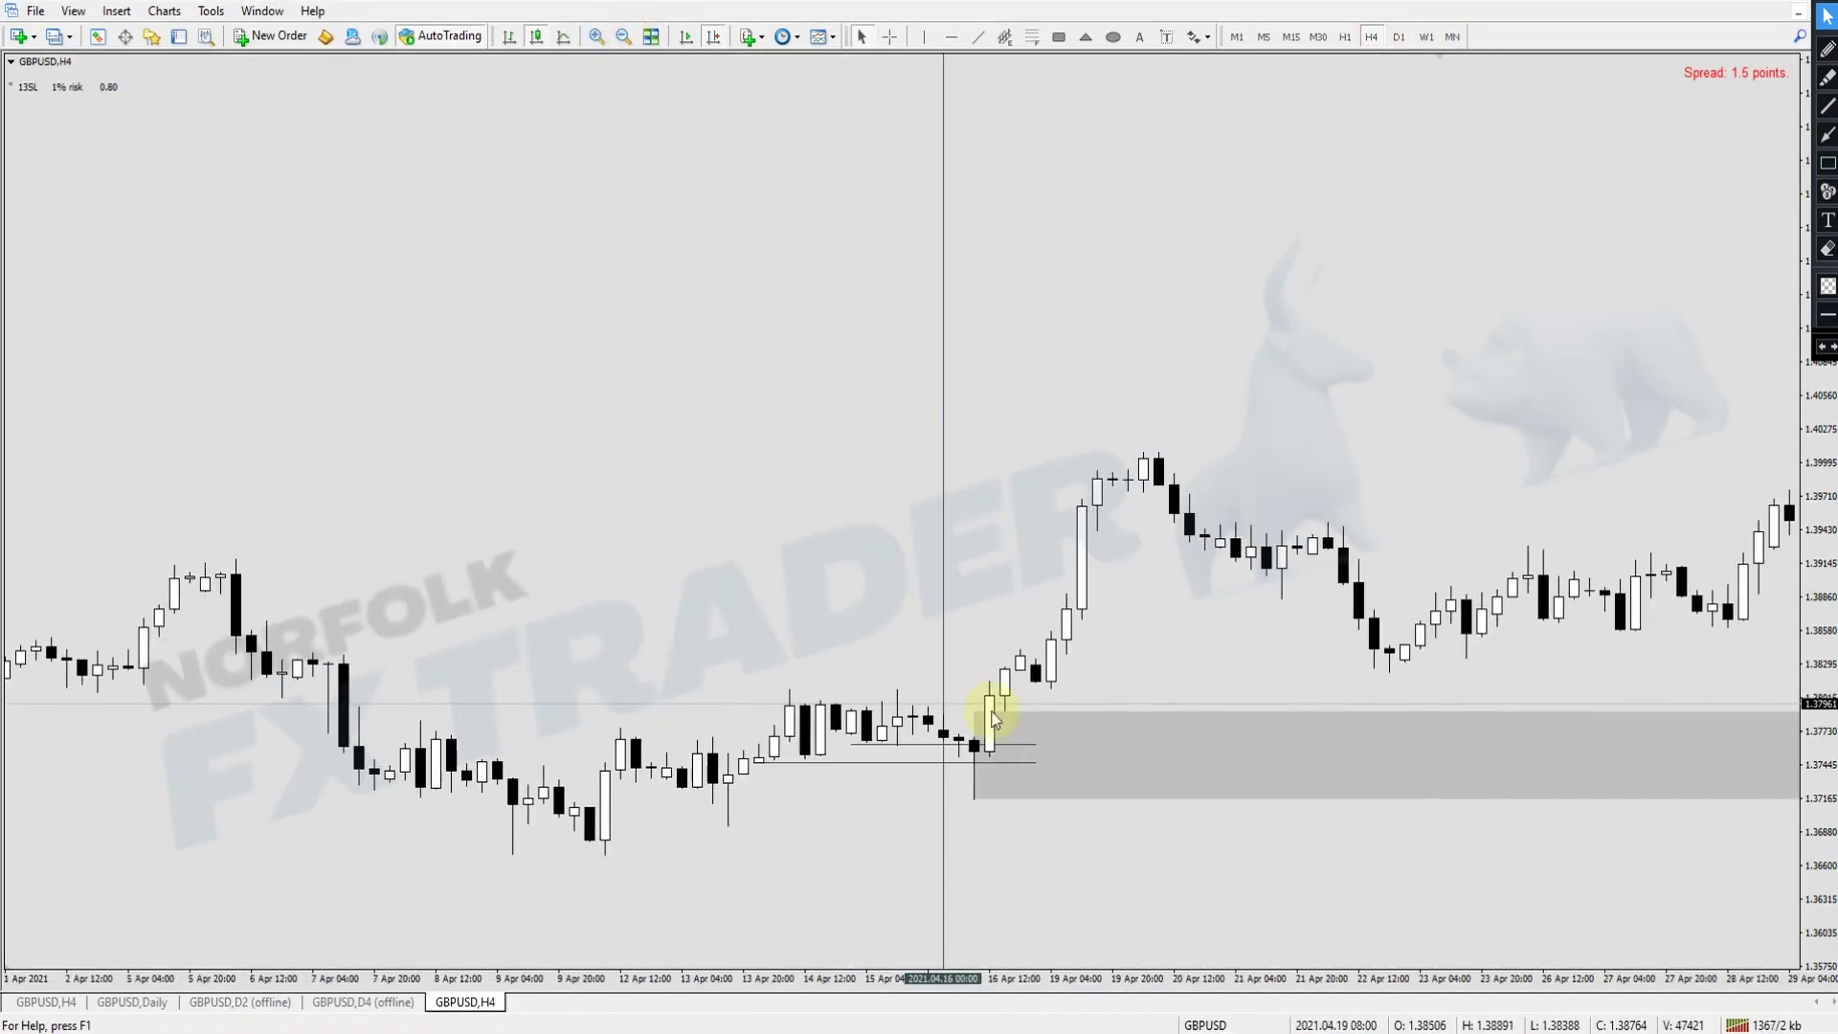
right_click(944, 576)
click(986, 644)
- Draw a red freehand arrow pointing up to the 16 Apr wick low
click(1827, 134)
drag(972, 871, 972, 812)
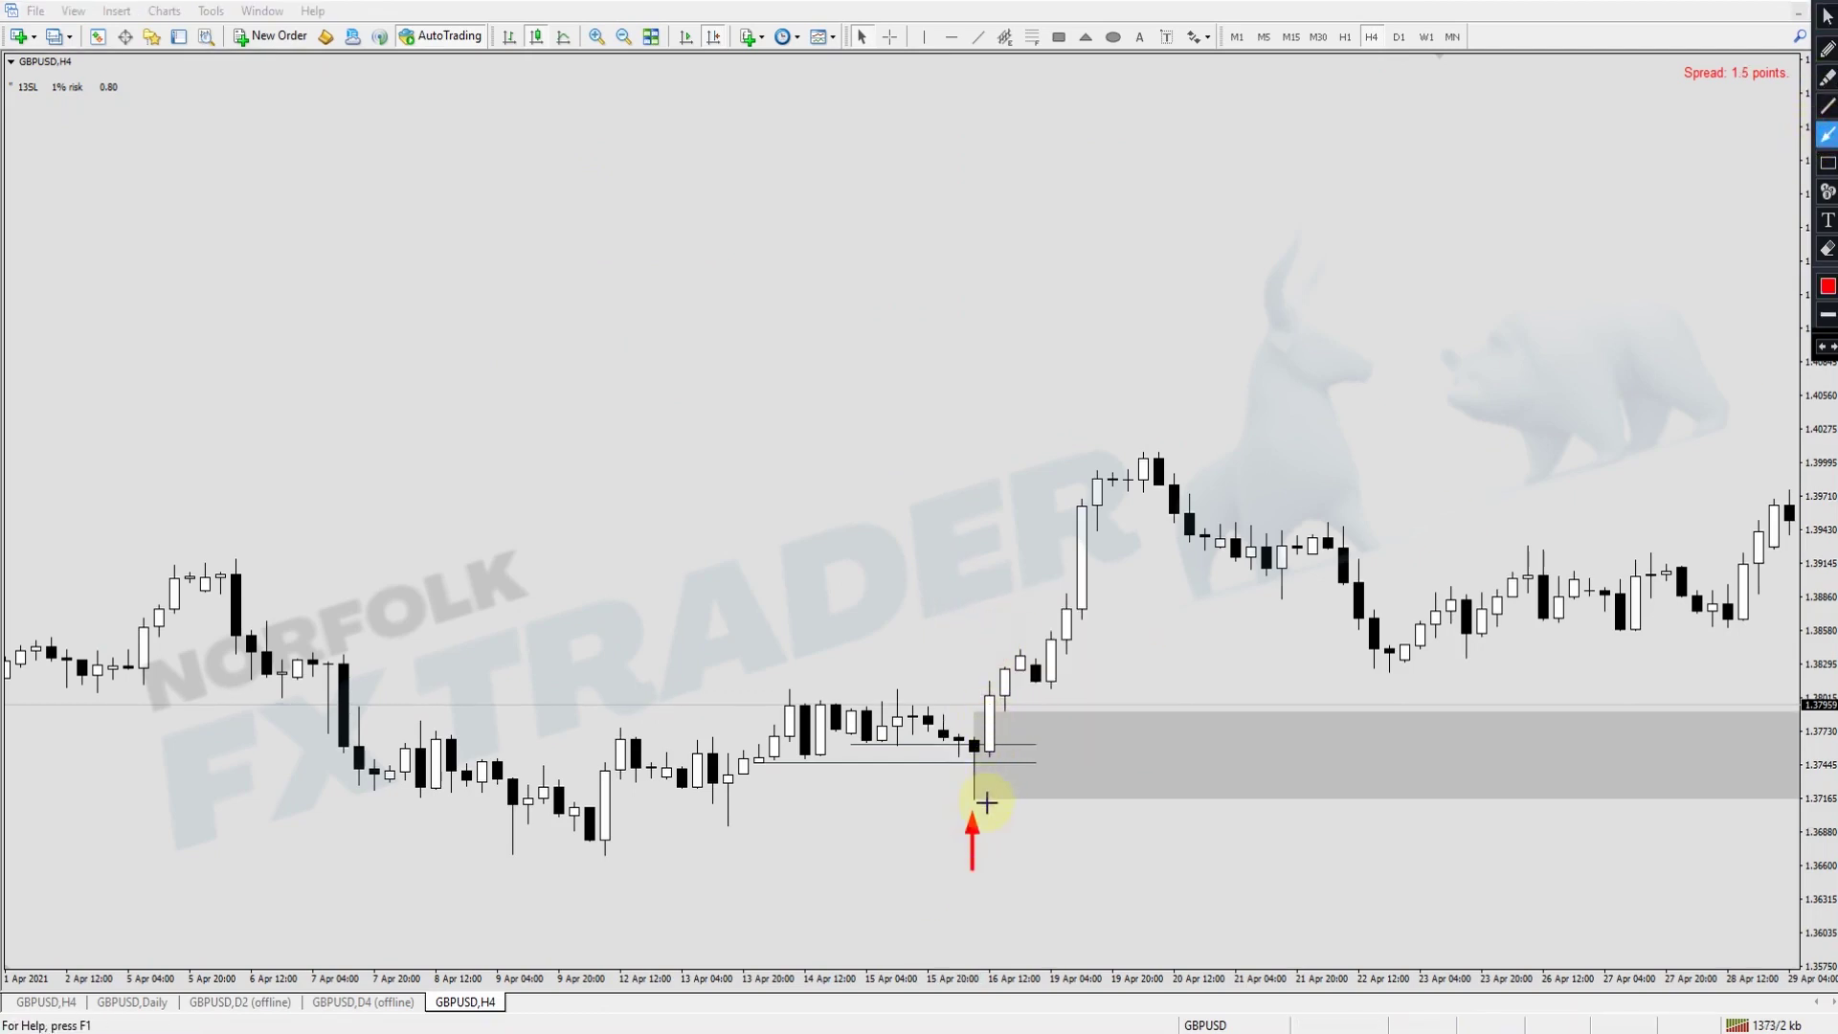
click(1828, 11)
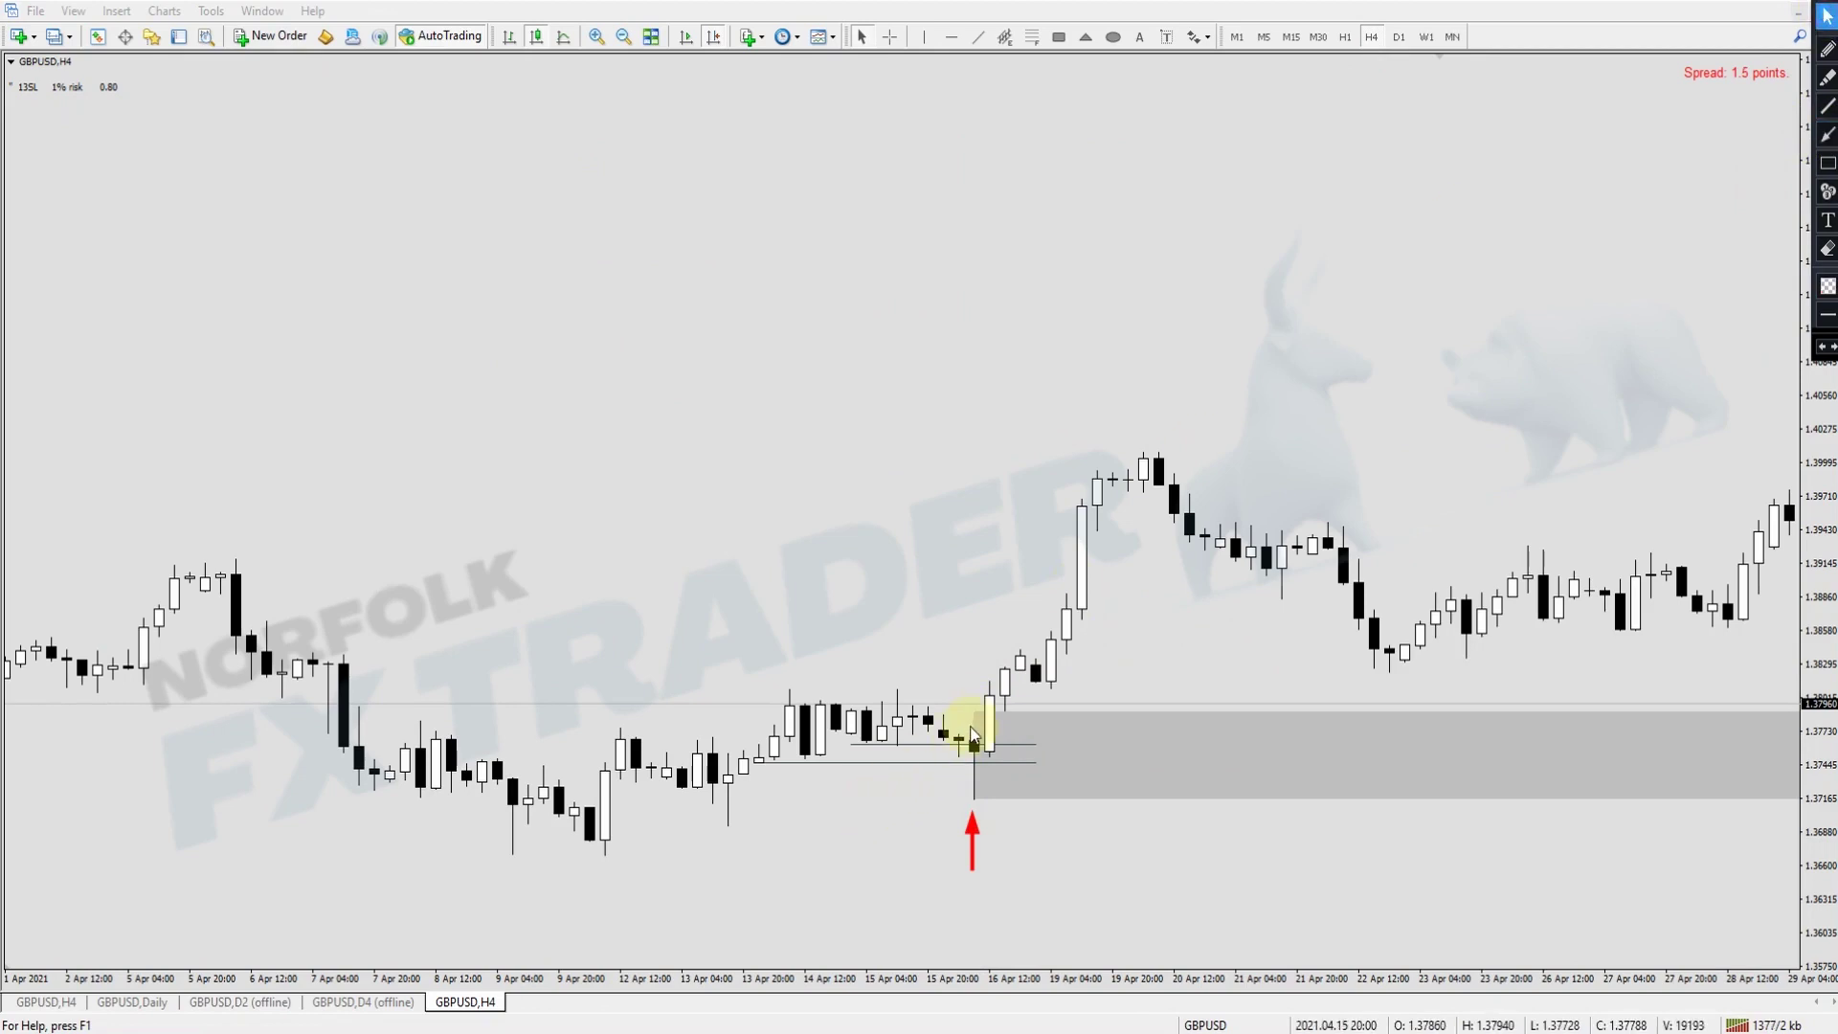
- Lower the grey zone's top edge and draw a short stroke along the 15 Apr level
drag(976, 716, 977, 747)
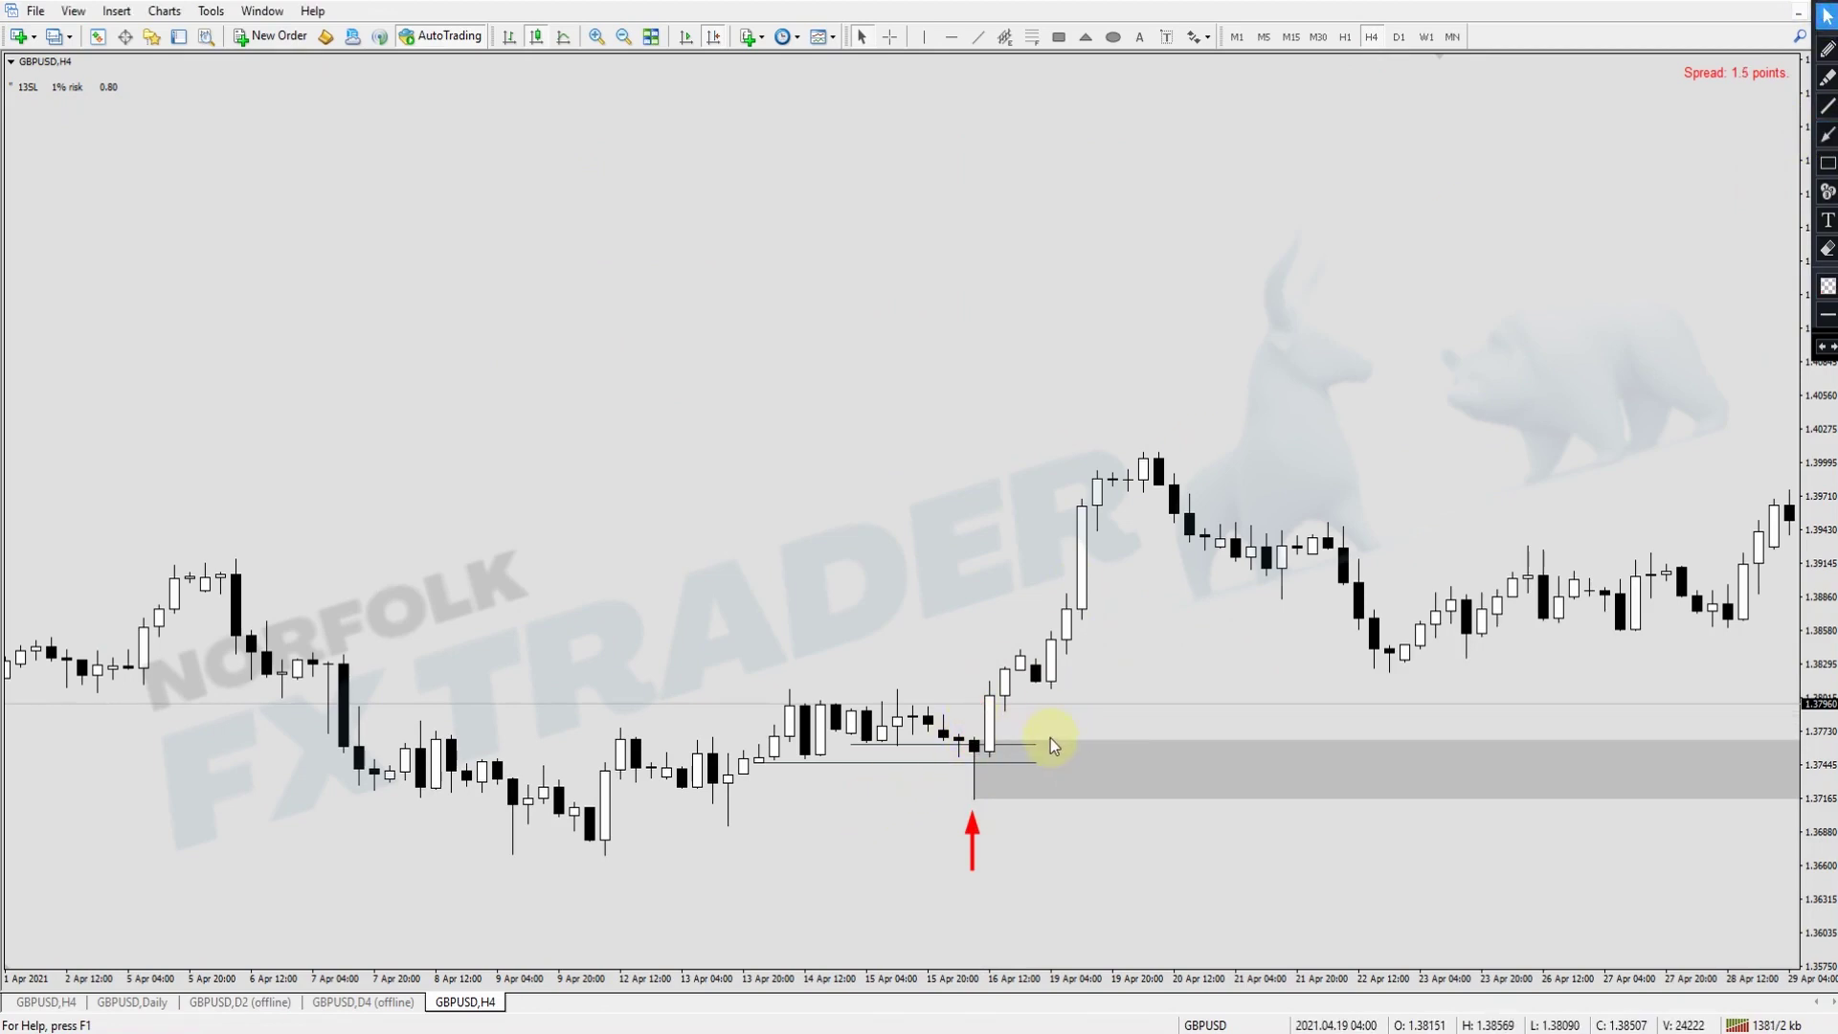
click(1827, 47)
drag(873, 759, 926, 755)
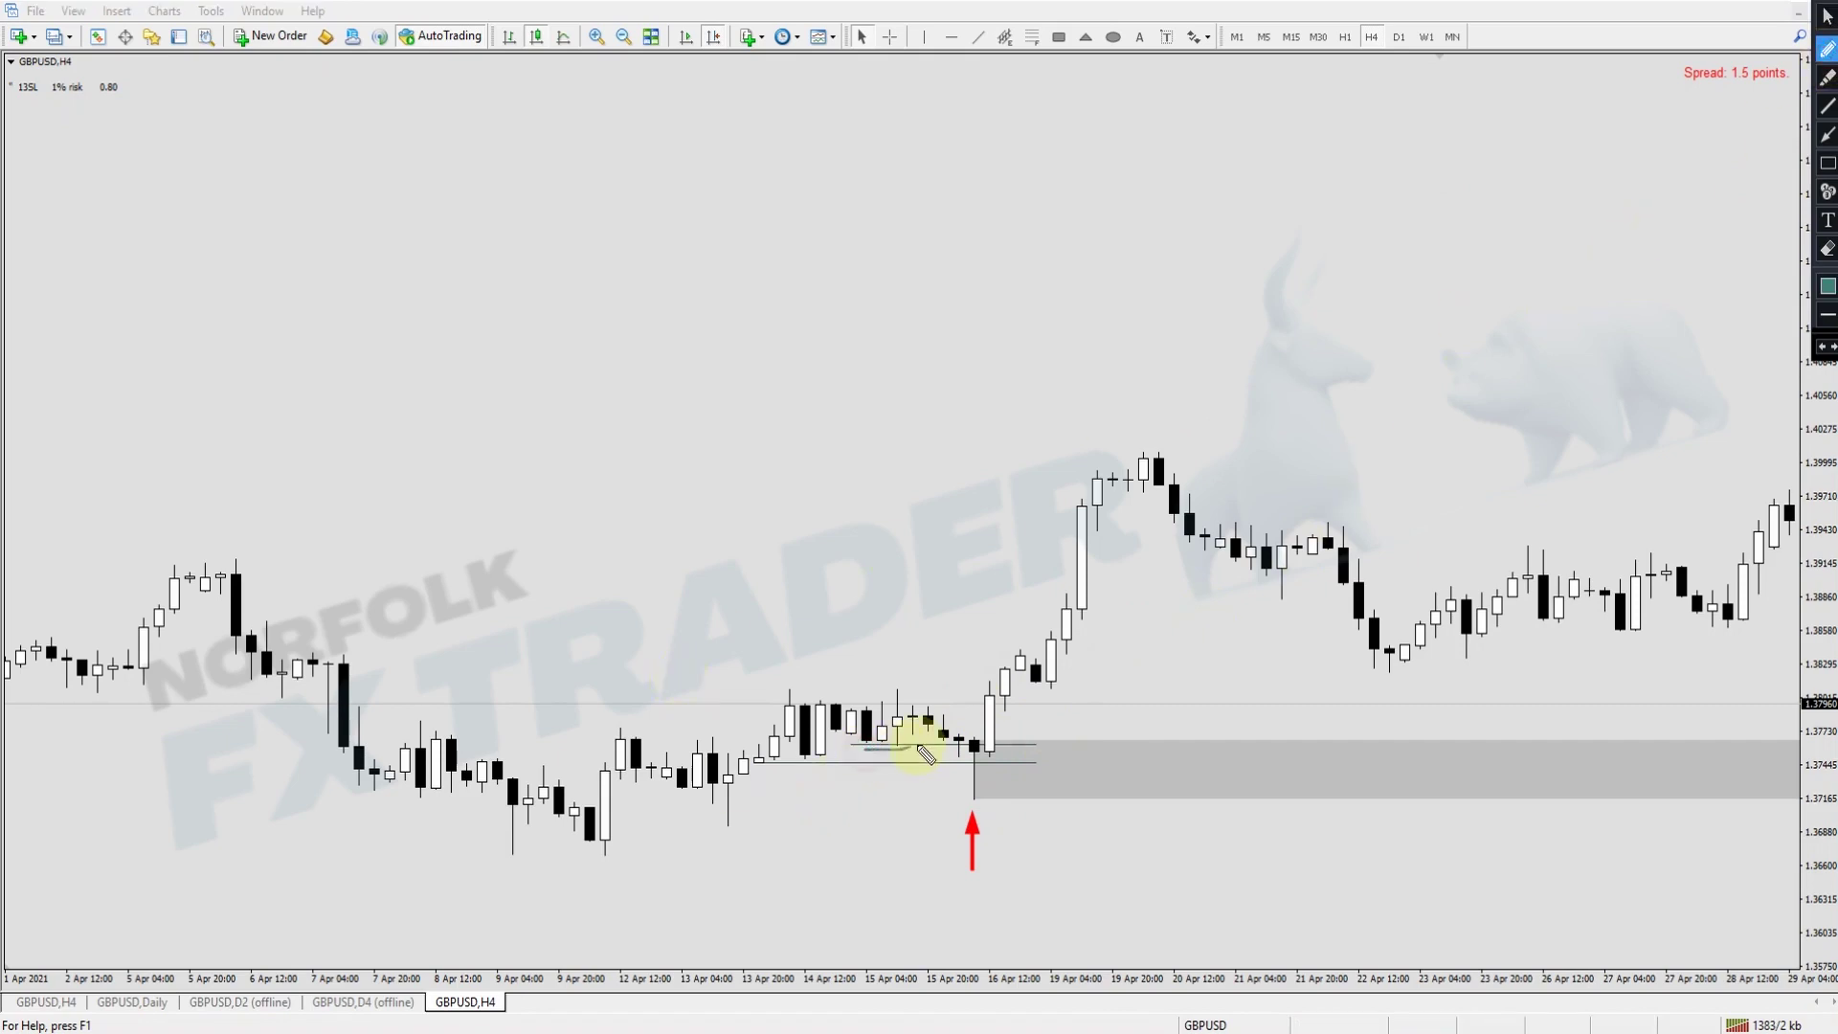